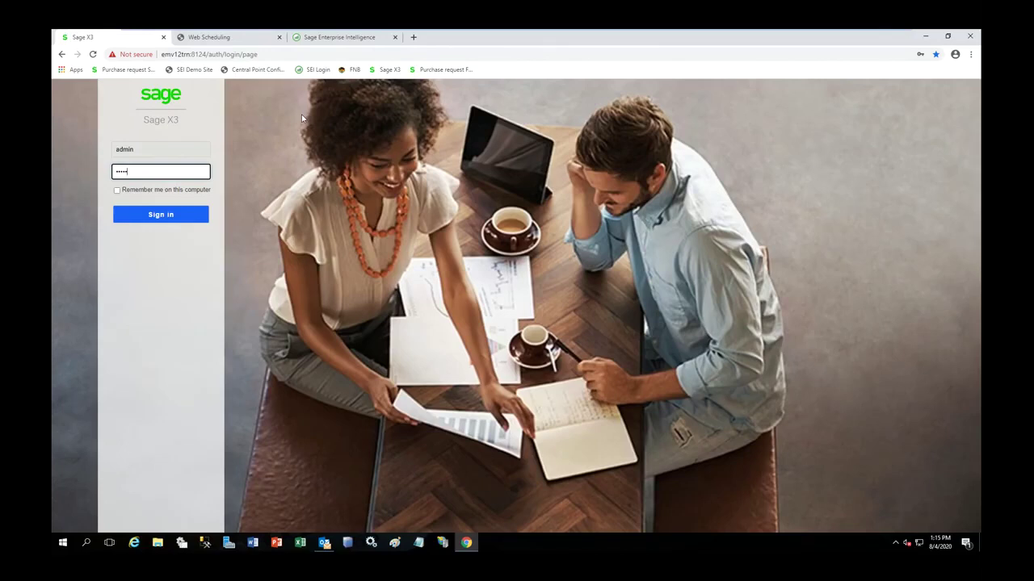
- Sign in to Sage X3 as the admin user
{"action": "left_click", "coordinate": [173, 211]}
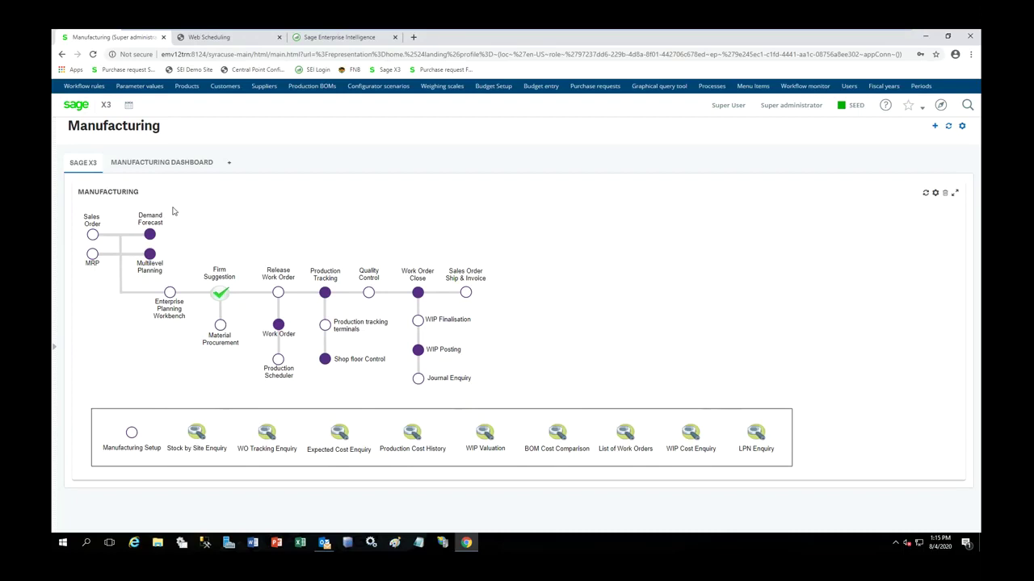
- Log out of the admin session through the navigation menu's profile panel
{"action": "mouse_move", "coordinate": [808, 33]}
{"action": "mouse_move", "coordinate": [53, 349]}
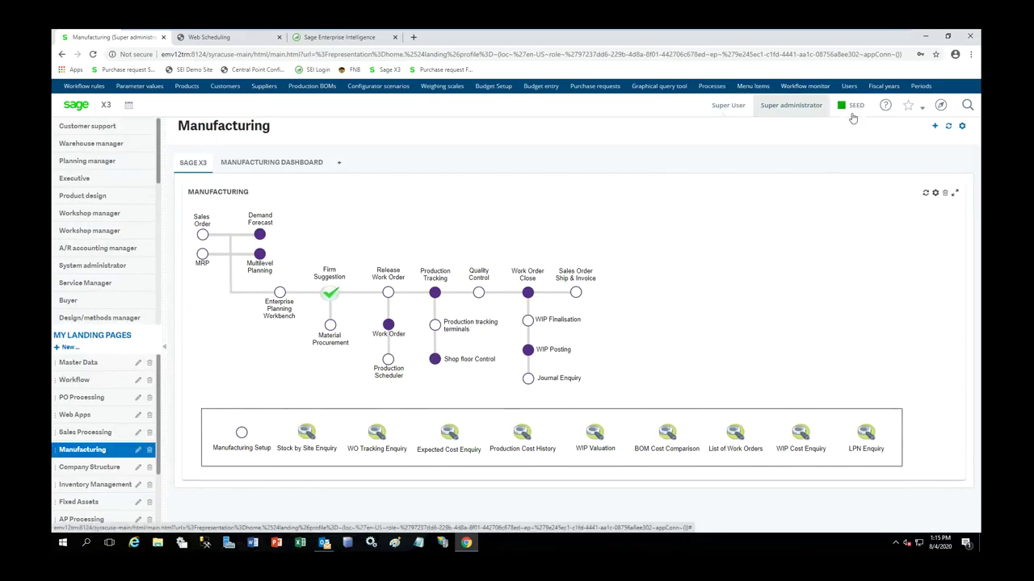
{"action": "left_click", "coordinate": [941, 105]}
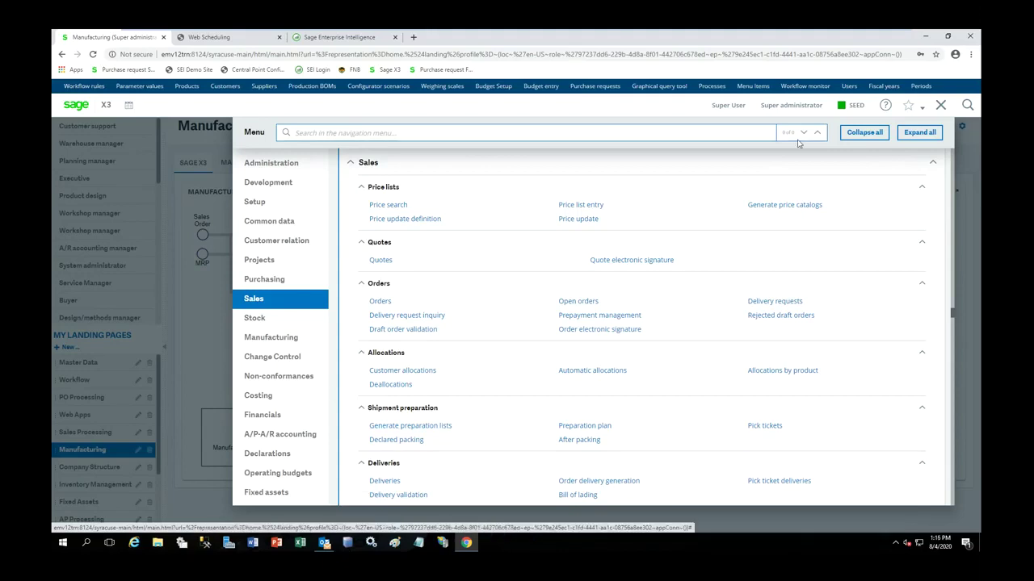
{"action": "left_click", "coordinate": [723, 107]}
{"action": "left_click", "coordinate": [471, 266]}
- Sign in with the srep username and its password, retrying after the failed attempt
{"action": "type", "text": "srep"}
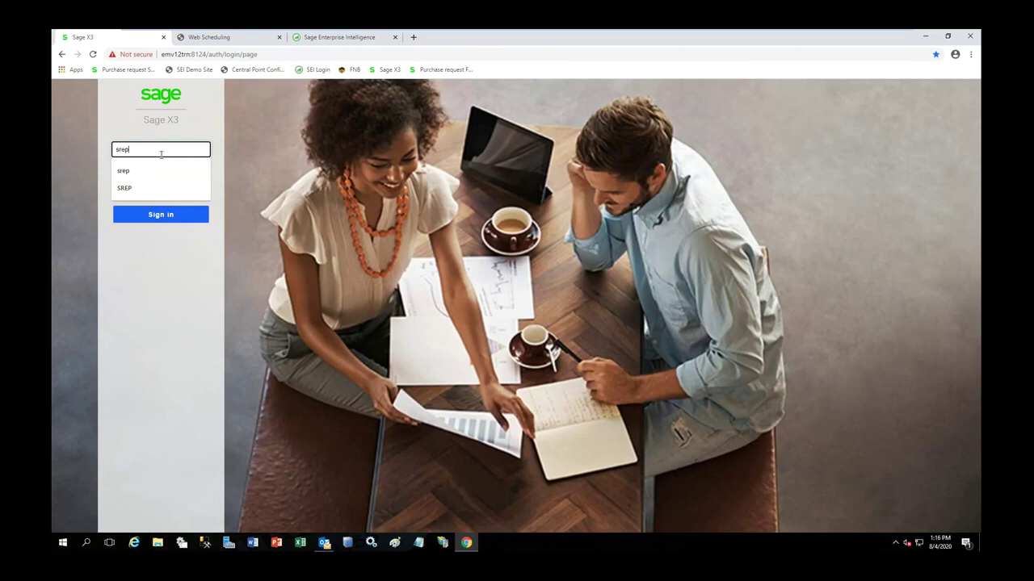
{"action": "key", "text": "Tab"}
{"action": "type", "text": "s"}
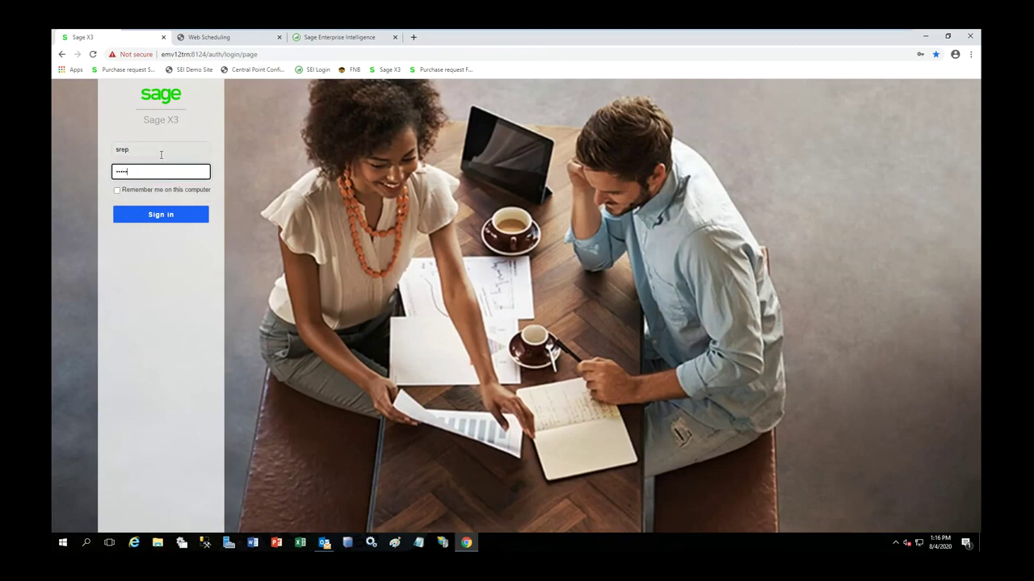
{"action": "key", "text": "Return"}
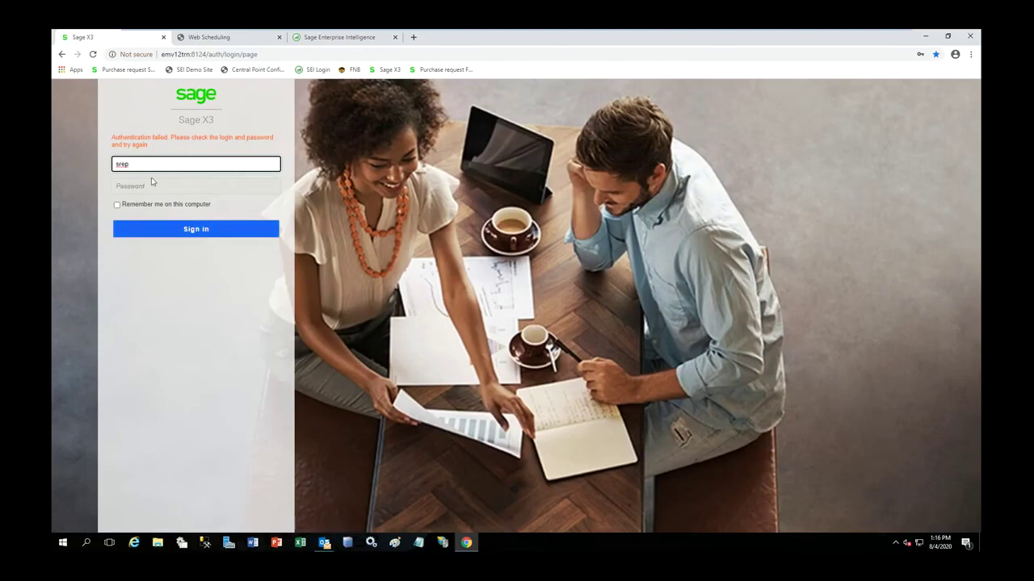
{"action": "type", "text": "s"}
{"action": "key", "text": "Return"}
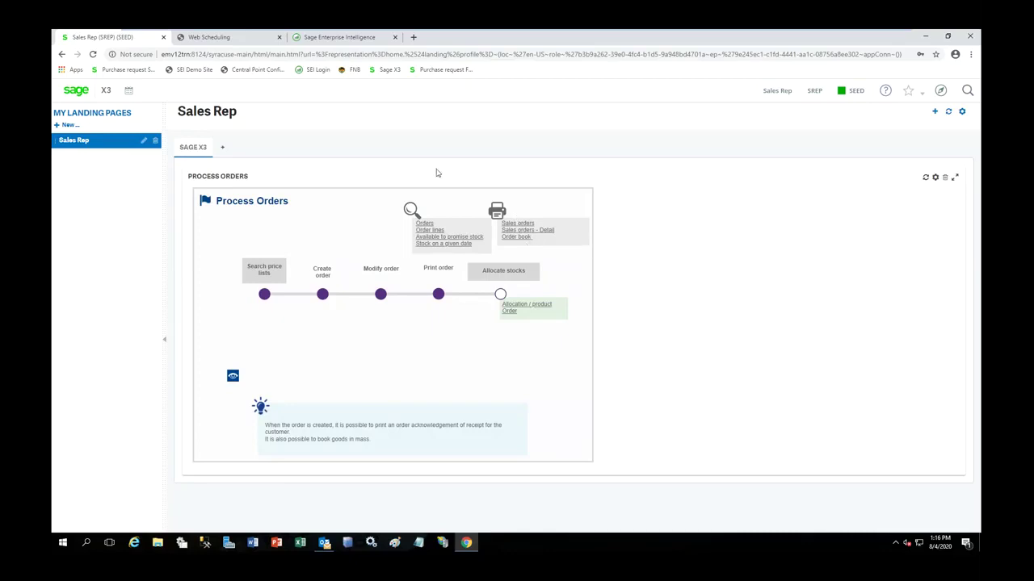
- Browse the sales rep's limited Sales menu, then log out of that session
{"action": "left_click", "coordinate": [942, 91]}
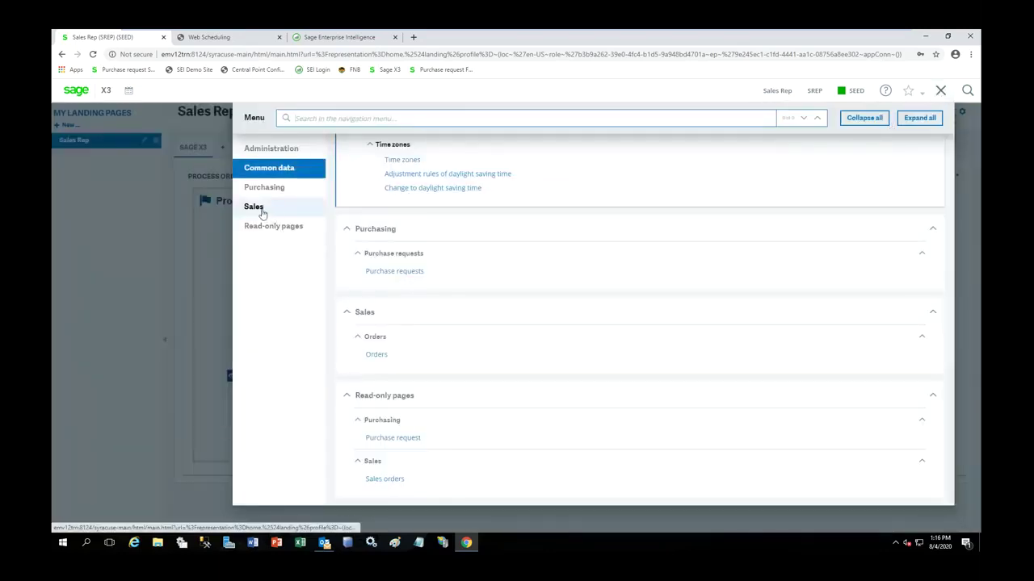
{"action": "left_click", "coordinate": [264, 212]}
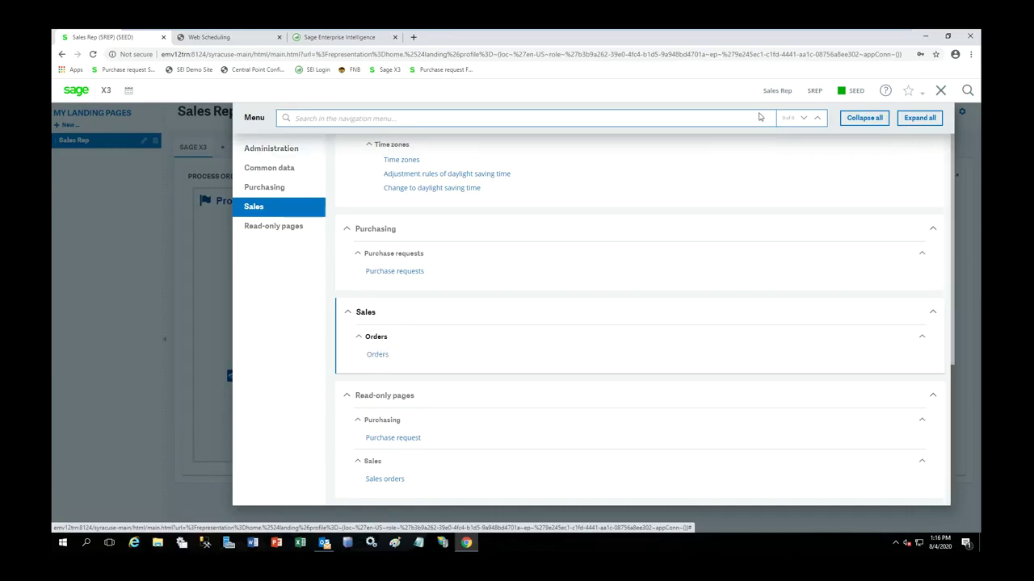
{"action": "left_click", "coordinate": [779, 94]}
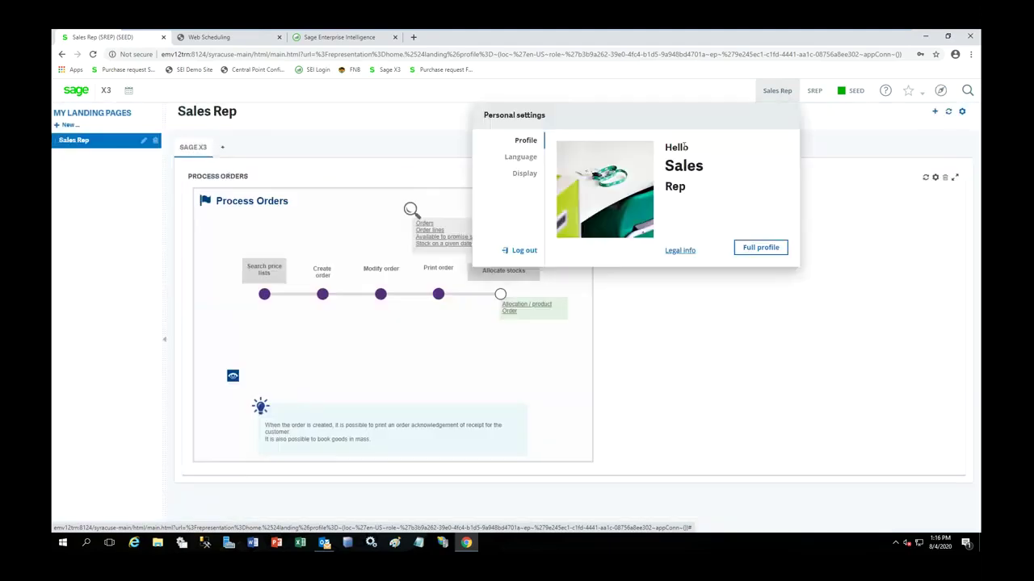
{"action": "left_click", "coordinate": [523, 252]}
- Sign back in with the admin username
{"action": "left_click", "coordinate": [207, 149]}
{"action": "type", "text": "admin"}
{"action": "key", "text": "Tab"}
{"action": "type", "text": "admin"}
{"action": "key", "text": "Return"}
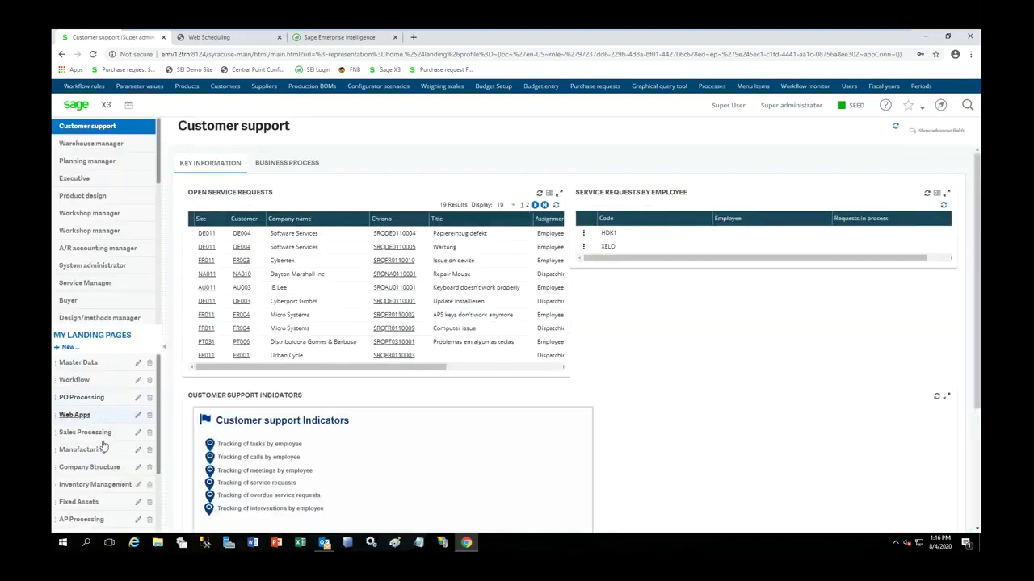
- Open Company Structure and maximize its diagram of group AFRGP over companies A–F
{"action": "left_click", "coordinate": [89, 466]}
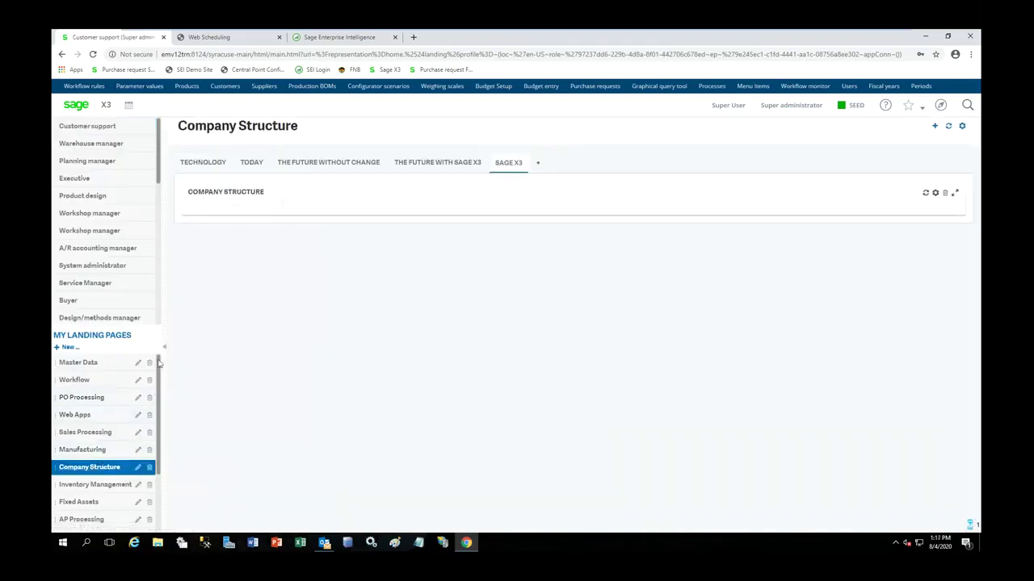
{"action": "left_click", "coordinate": [954, 192]}
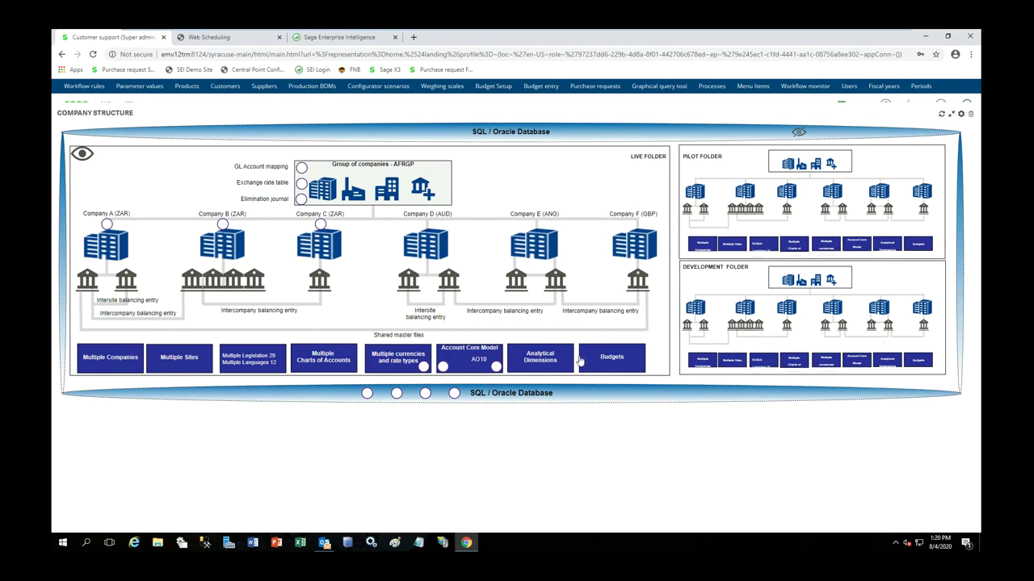
- Open product ALUINGOT001 Aluminium Ingot from Products and hide the list panel
{"action": "left_click", "coordinate": [187, 86]}
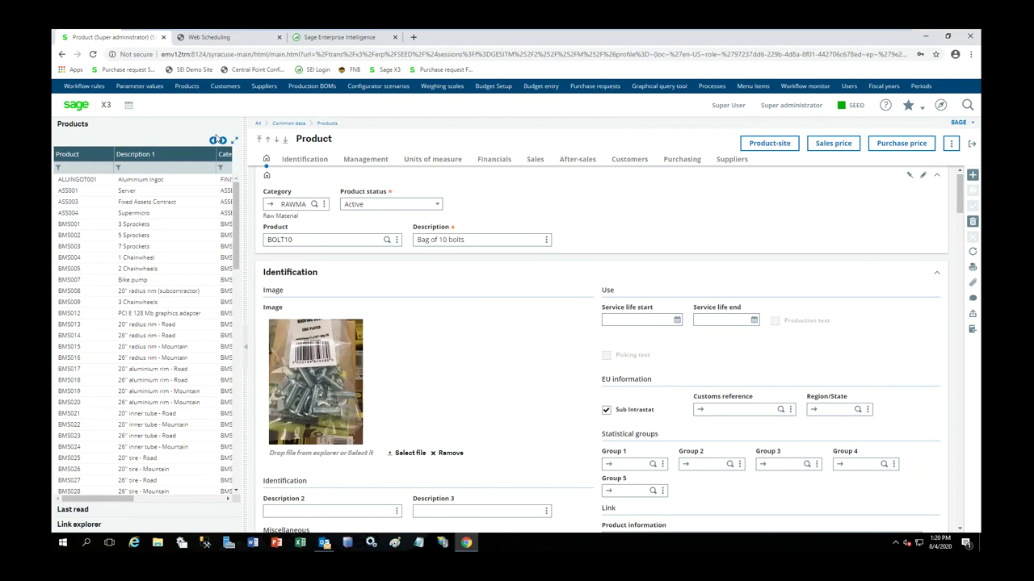
{"action": "left_click", "coordinate": [160, 181]}
{"action": "left_click", "coordinate": [246, 353]}
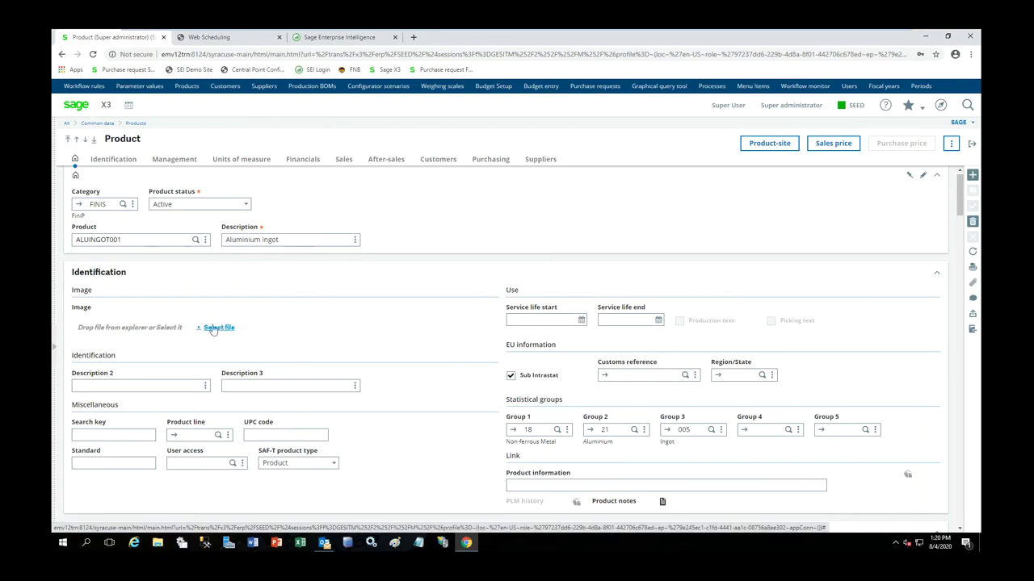
{"action": "left_click", "coordinate": [224, 331]}
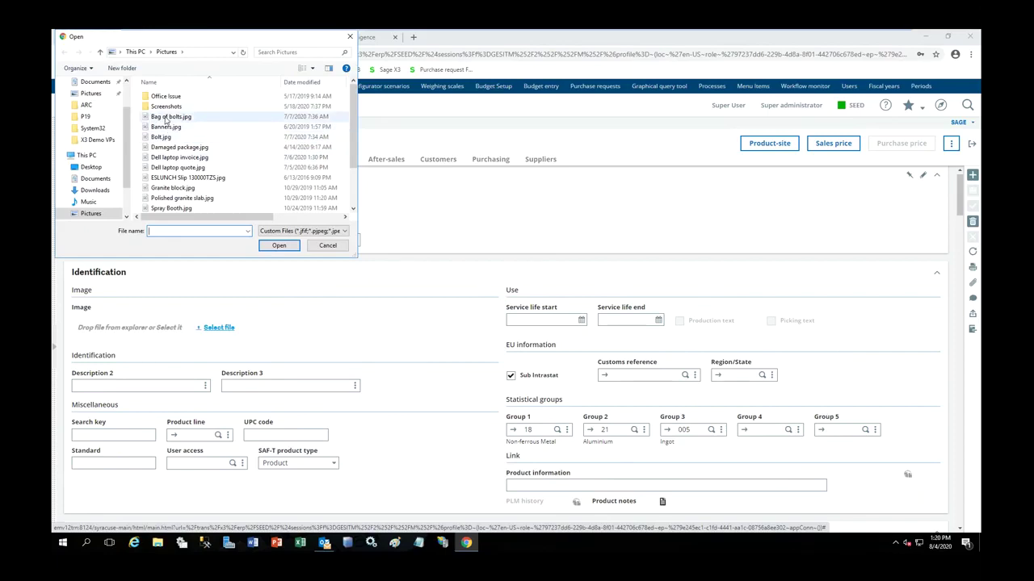
{"action": "left_click", "coordinate": [327, 244]}
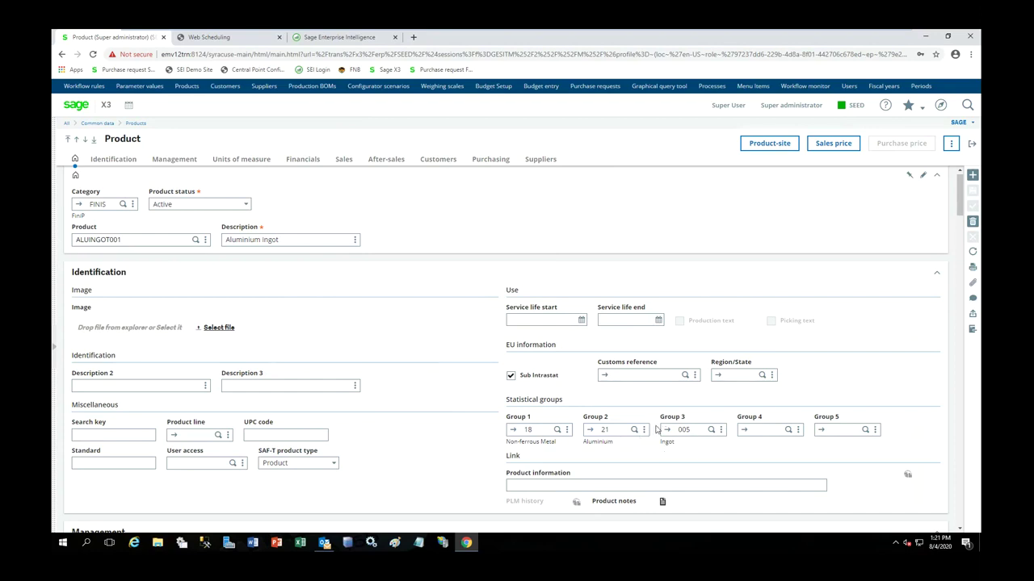
{"action": "scroll", "coordinate": [654, 418], "scroll_direction": "down", "scroll_amount": 3}
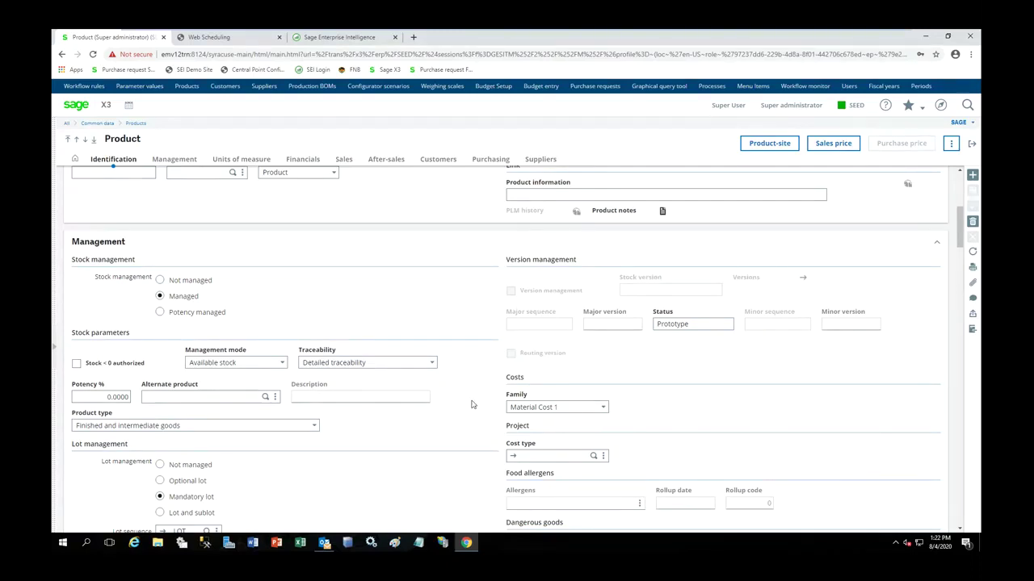
{"action": "scroll", "coordinate": [302, 466], "scroll_direction": "down", "scroll_amount": 3}
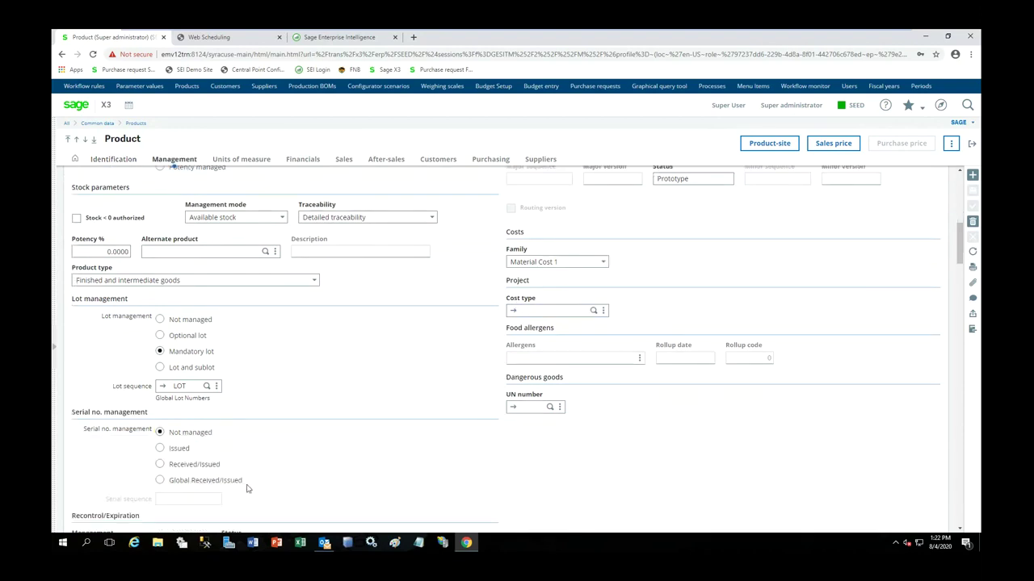
{"action": "scroll", "coordinate": [306, 456], "scroll_direction": "down", "scroll_amount": 3}
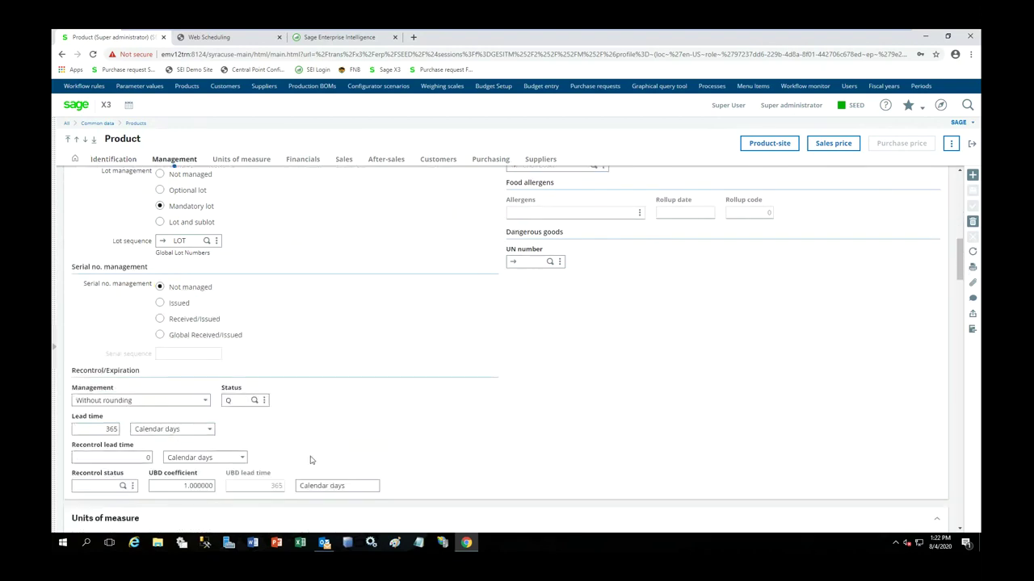
{"action": "scroll", "coordinate": [310, 460], "scroll_direction": "down", "scroll_amount": 1}
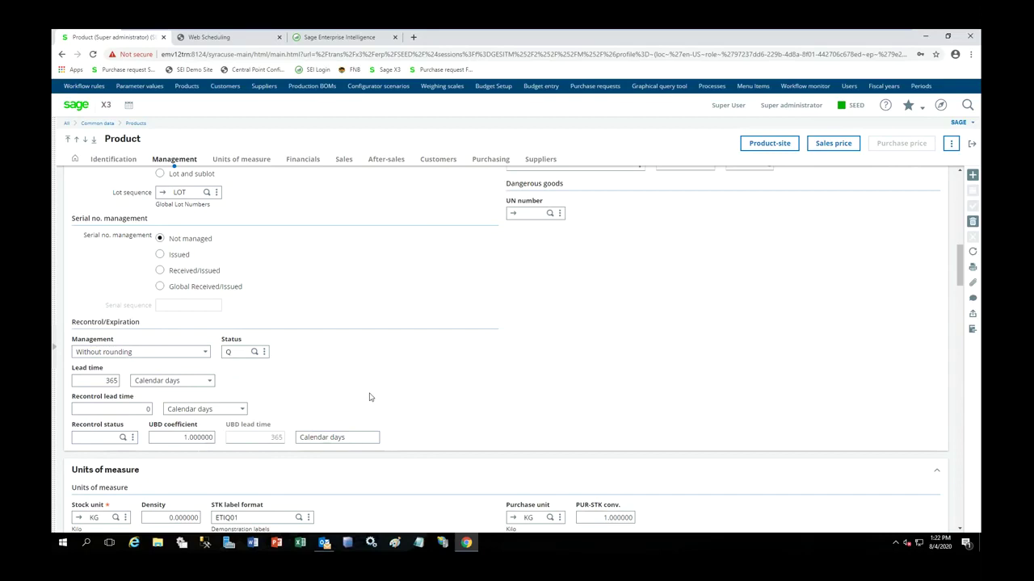
{"action": "scroll", "coordinate": [369, 400], "scroll_direction": "down", "scroll_amount": 4}
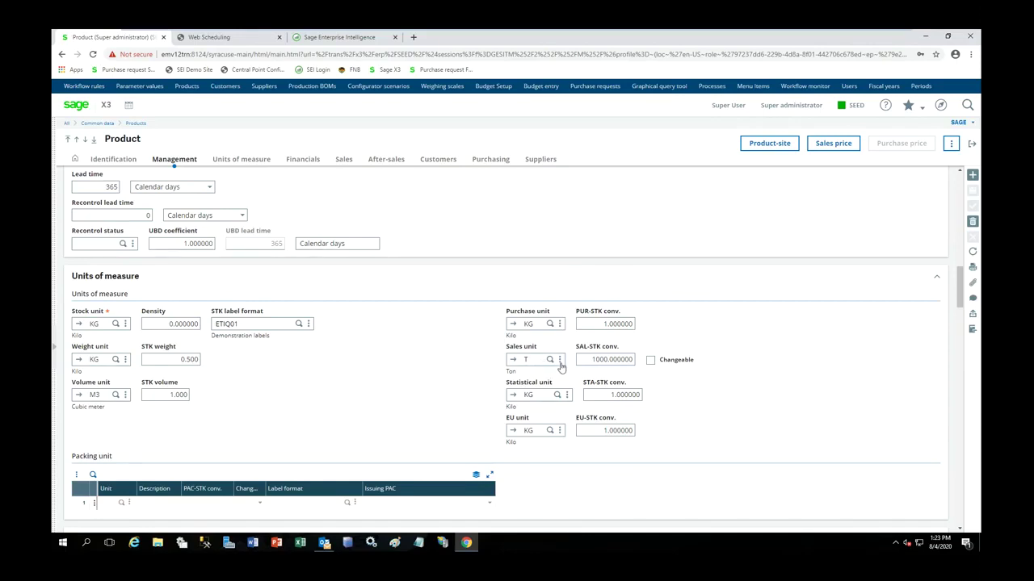
{"action": "left_click", "coordinate": [773, 148]}
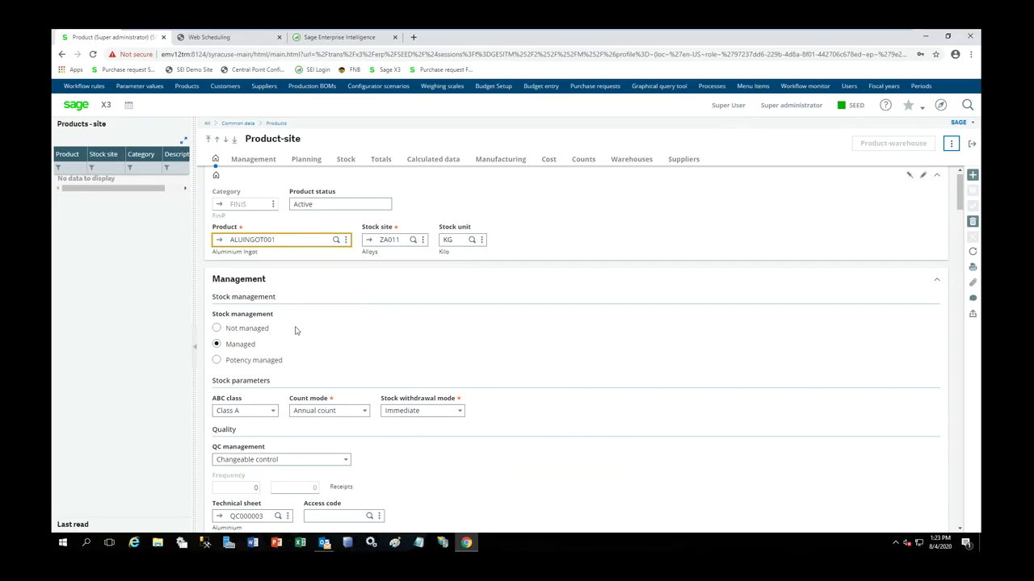
{"action": "left_click", "coordinate": [345, 414]}
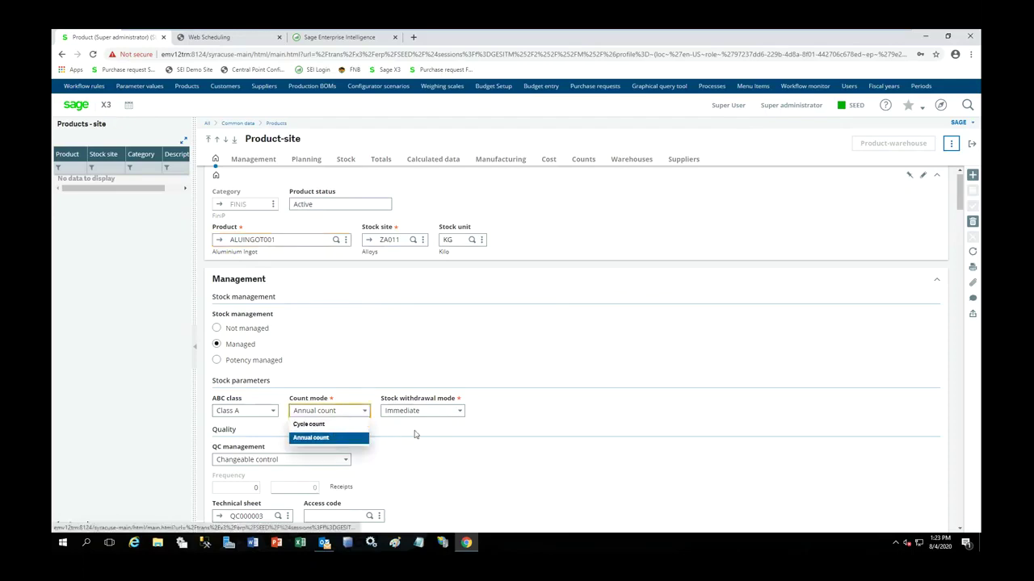
{"action": "left_click", "coordinate": [452, 427]}
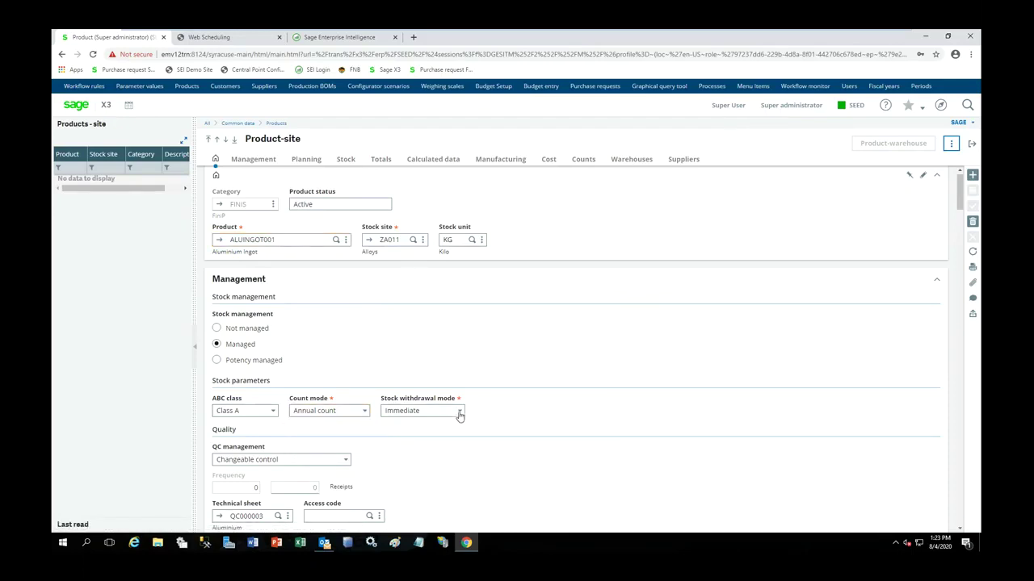
{"action": "left_click", "coordinate": [459, 415]}
{"action": "left_click", "coordinate": [487, 428]}
{"action": "left_click", "coordinate": [460, 413]}
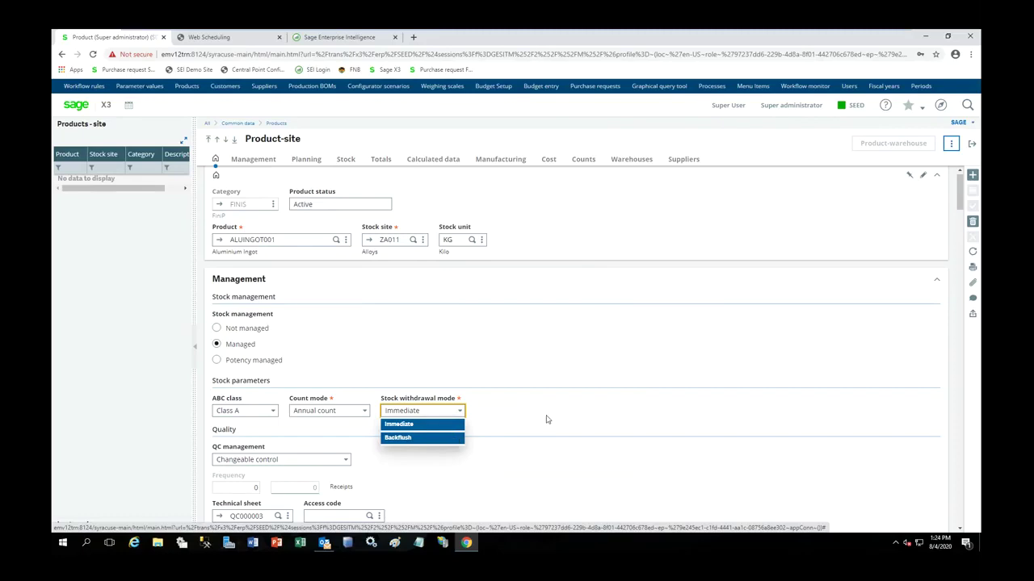
{"action": "left_click", "coordinate": [611, 404]}
{"action": "scroll", "coordinate": [611, 404], "scroll_direction": "down", "scroll_amount": 2}
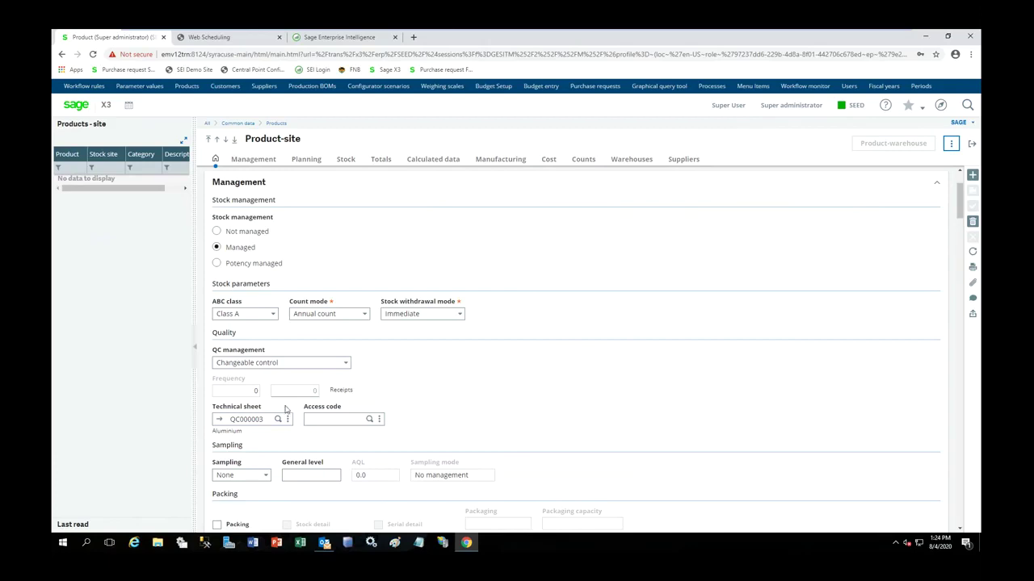
- View QC000003's Raw Material Certification and Vacuum test, then return to Product-site
{"action": "left_click", "coordinate": [220, 420]}
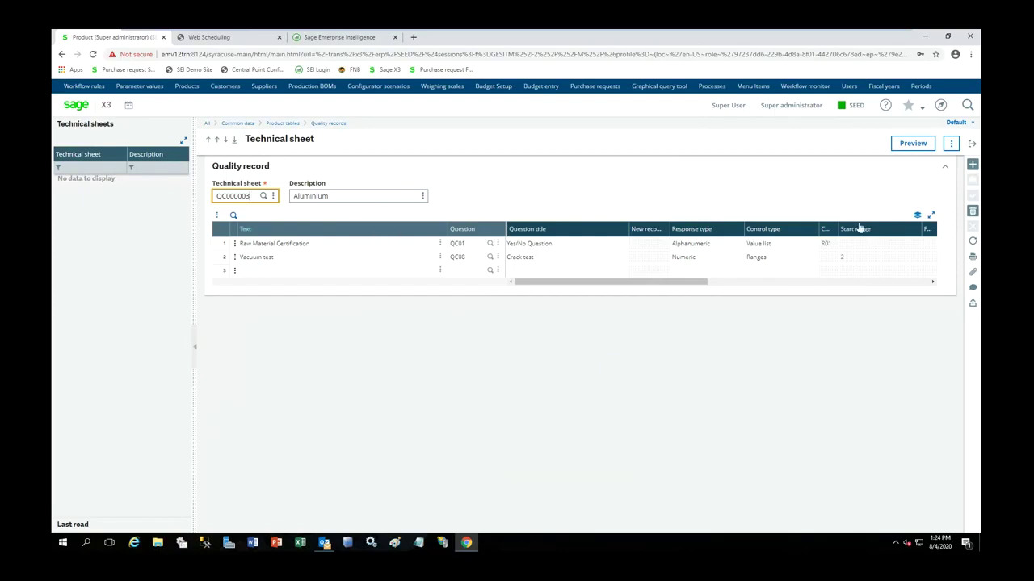
{"action": "left_click", "coordinate": [369, 274]}
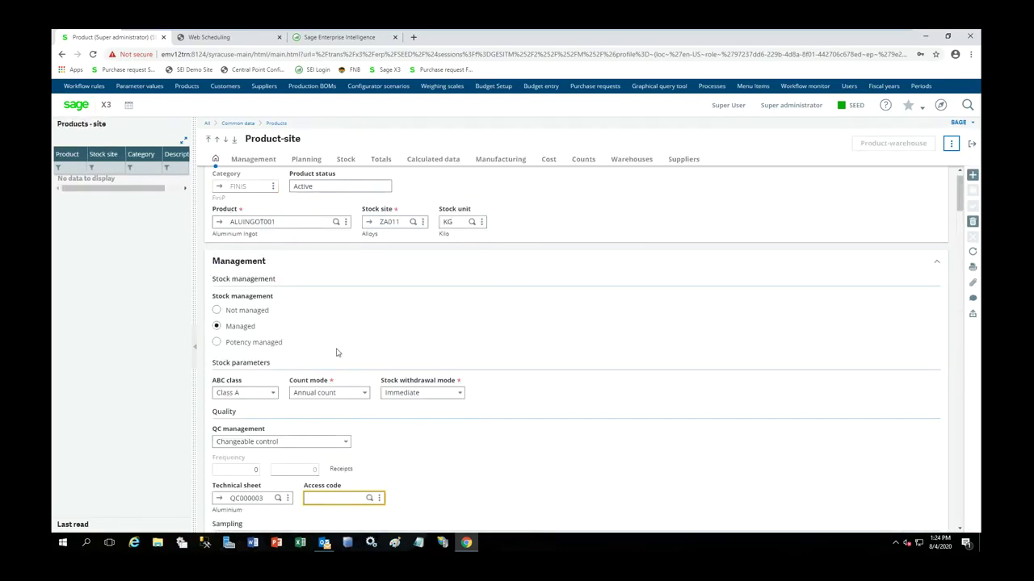
- Review the Location management and Container management storage options
{"action": "scroll", "coordinate": [337, 352], "scroll_direction": "down", "scroll_amount": 5}
{"action": "left_click", "coordinate": [287, 323]}
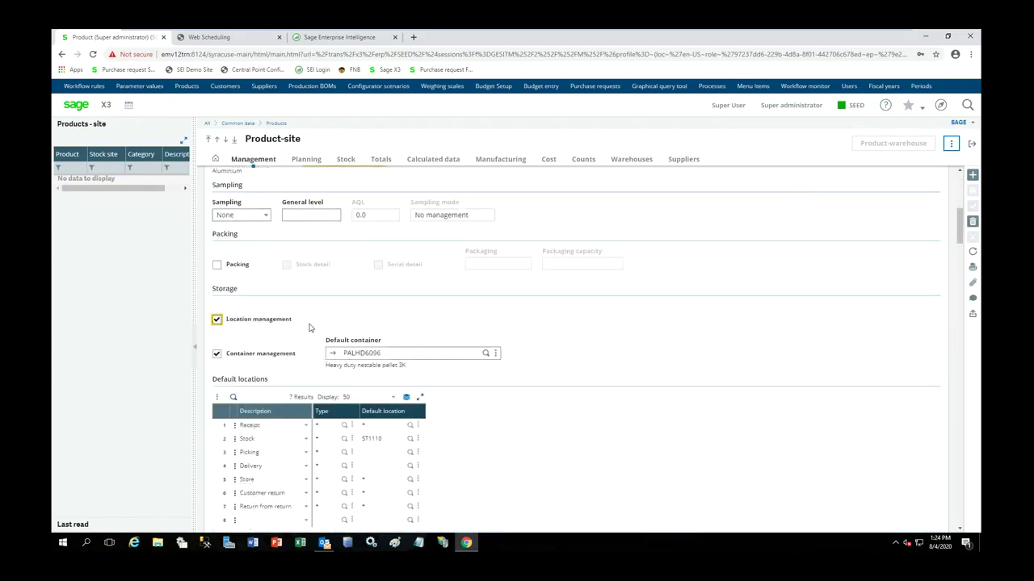
{"action": "key", "text": "Tab"}
{"action": "key", "text": "shift+Tab"}
{"action": "key", "text": "Tab"}
{"action": "key", "text": "shift+Tab"}
{"action": "key", "text": "Tab"}
- Scroll through Default locations down to the 365-calendar-day UBD lead time settings
{"action": "scroll", "coordinate": [485, 391], "scroll_direction": "down", "scroll_amount": 1}
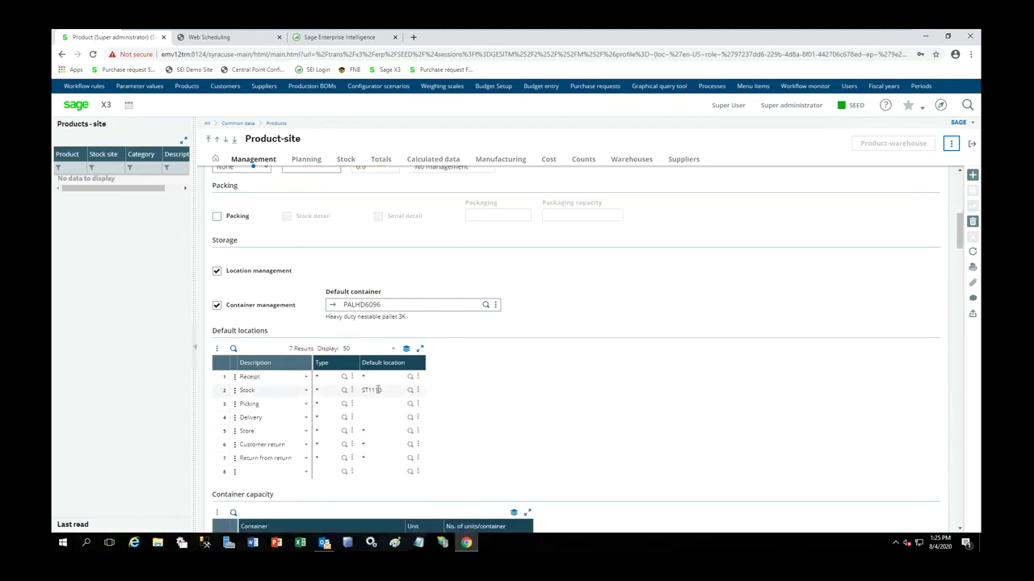
{"action": "scroll", "coordinate": [510, 369], "scroll_direction": "down", "scroll_amount": 3}
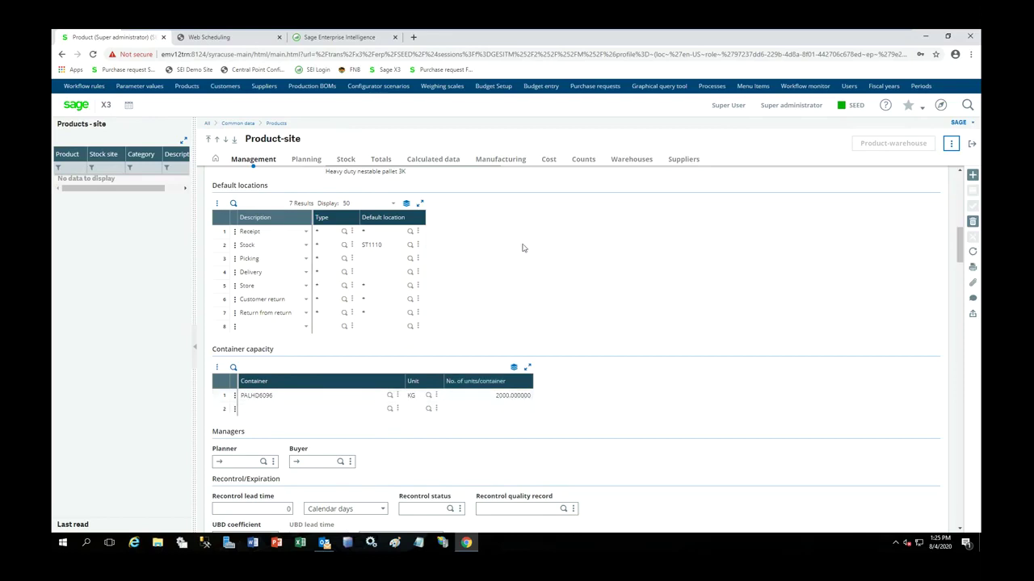
{"action": "scroll", "coordinate": [529, 260], "scroll_direction": "down", "scroll_amount": 2}
{"action": "scroll", "coordinate": [532, 262], "scroll_direction": "down", "scroll_amount": 1}
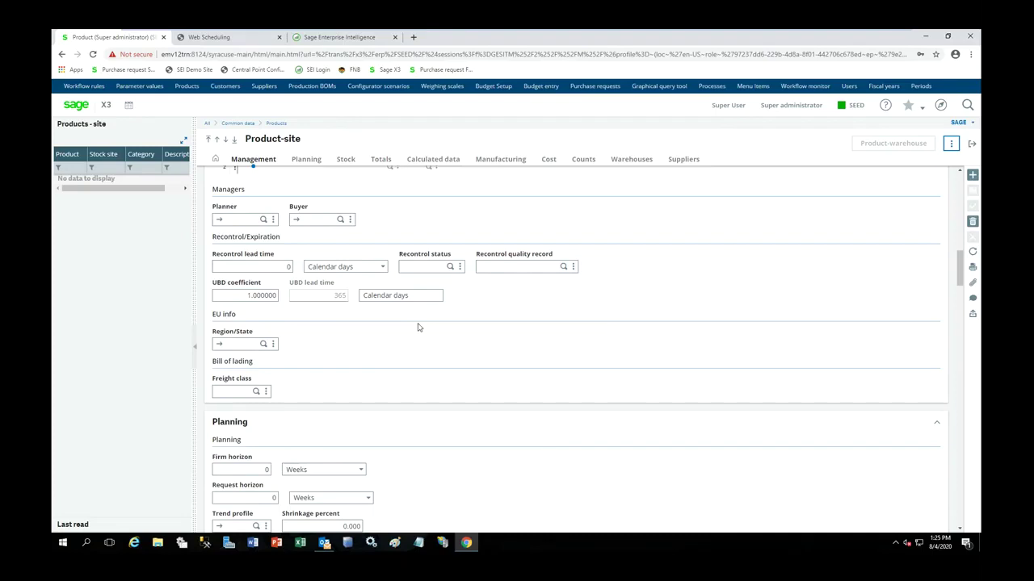
{"action": "scroll", "coordinate": [419, 327], "scroll_direction": "down", "scroll_amount": 3}
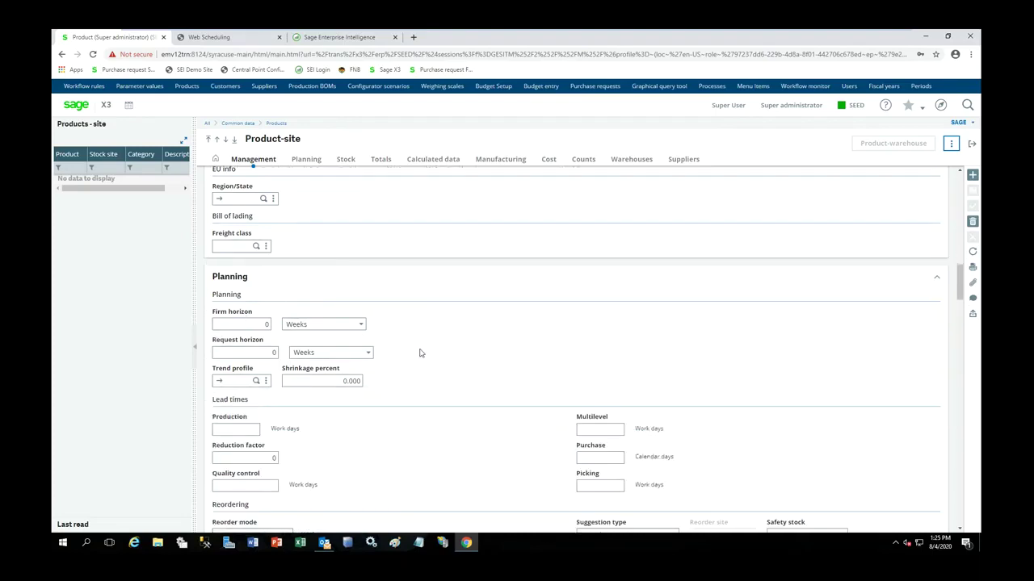
{"action": "scroll", "coordinate": [228, 358], "scroll_direction": "down", "scroll_amount": 1}
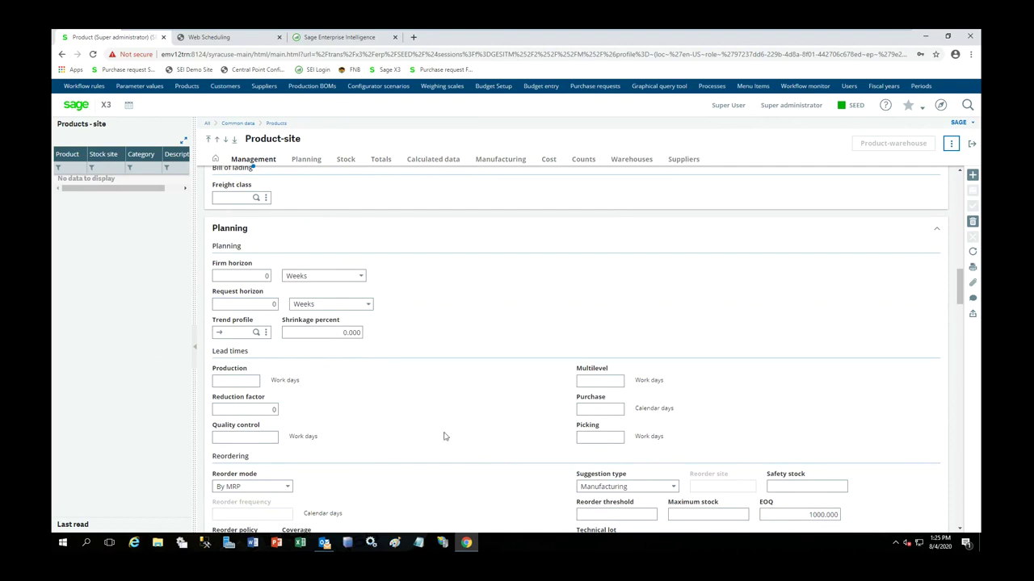
{"action": "scroll", "coordinate": [554, 415], "scroll_direction": "down", "scroll_amount": 2}
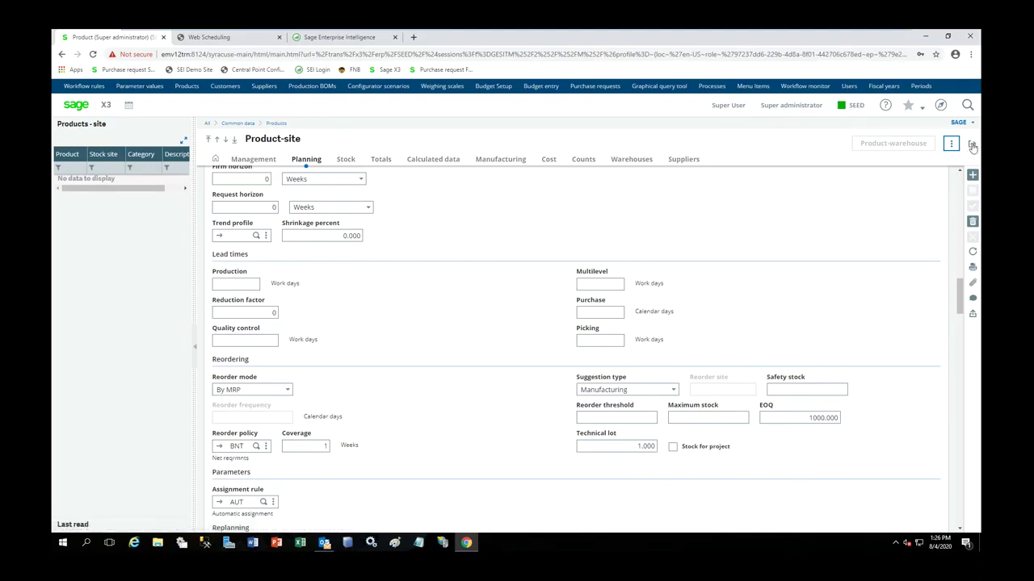
- Leave Product-site and choose Manufacturing BOM from the product's Functions actions
{"action": "left_click", "coordinate": [972, 145]}
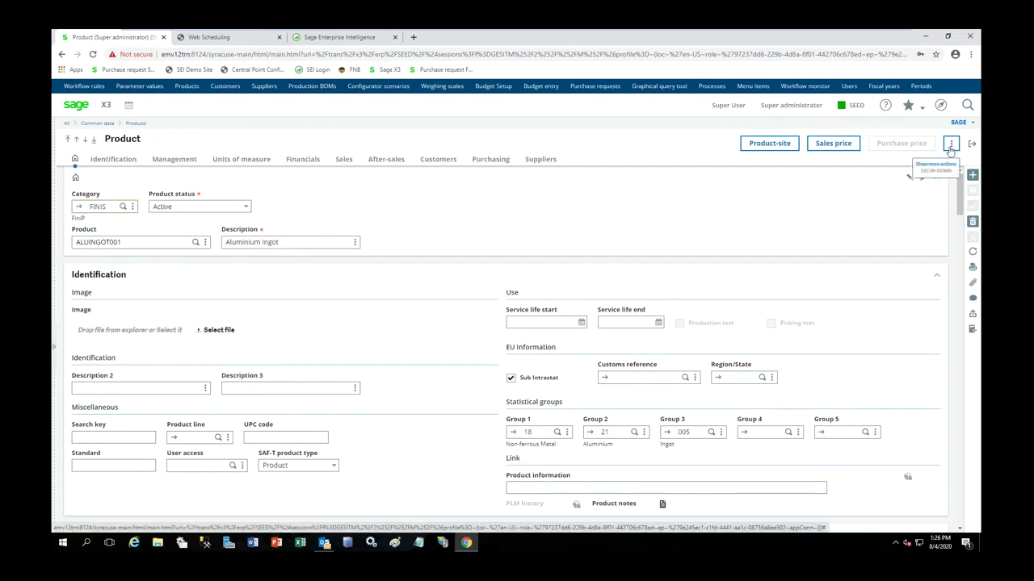
{"action": "left_click", "coordinate": [951, 145]}
{"action": "scroll", "coordinate": [939, 217], "scroll_direction": "down", "scroll_amount": 2}
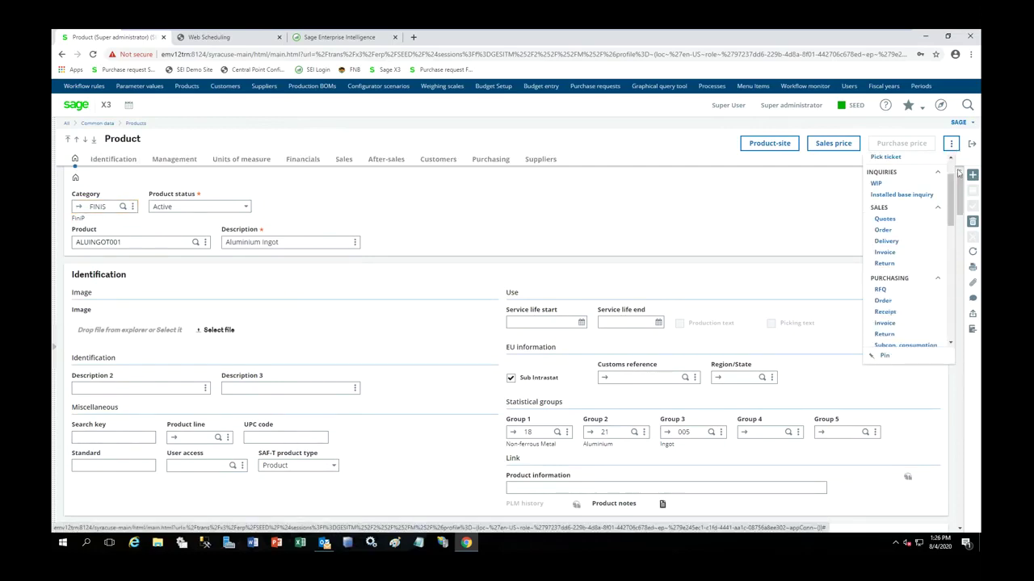
{"action": "left_click_drag", "start_coordinate": [951, 196], "coordinate": [954, 271]}
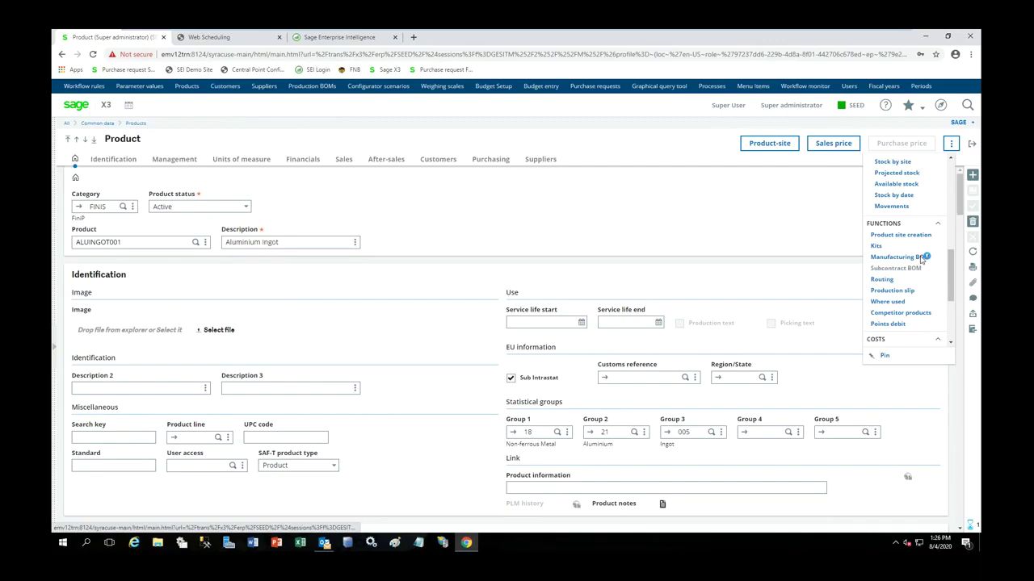
{"action": "left_click", "coordinate": [922, 258]}
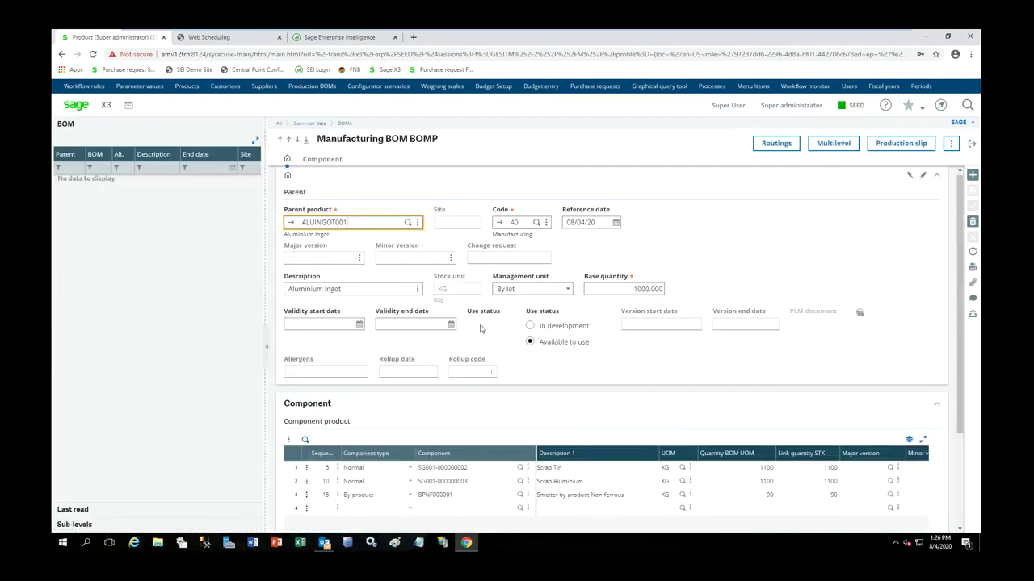
- Widen the ALUINGOT001 BOM form, then open routing 40 for site ZA011
{"action": "left_click", "coordinate": [267, 355]}
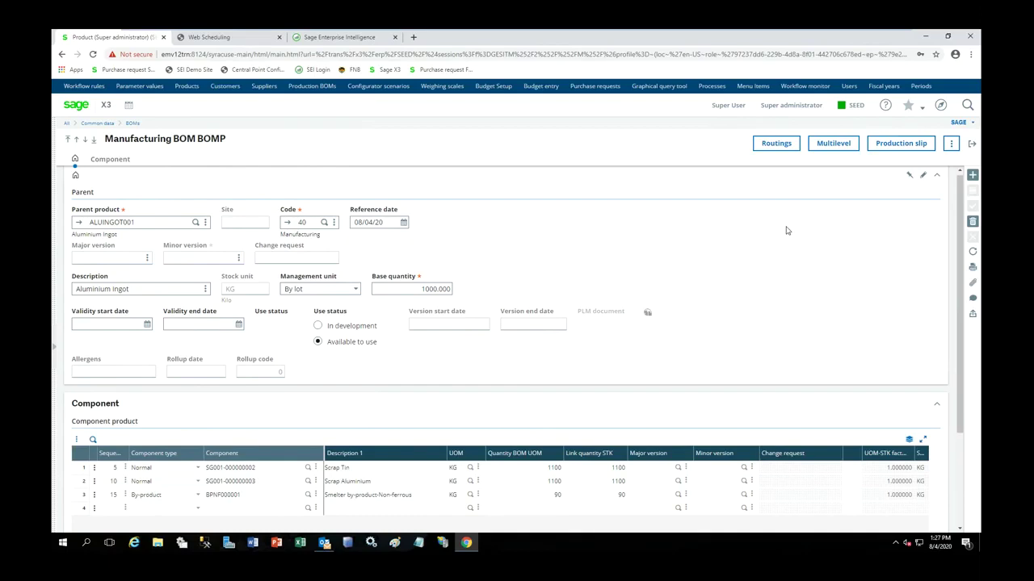
{"action": "left_click", "coordinate": [767, 151]}
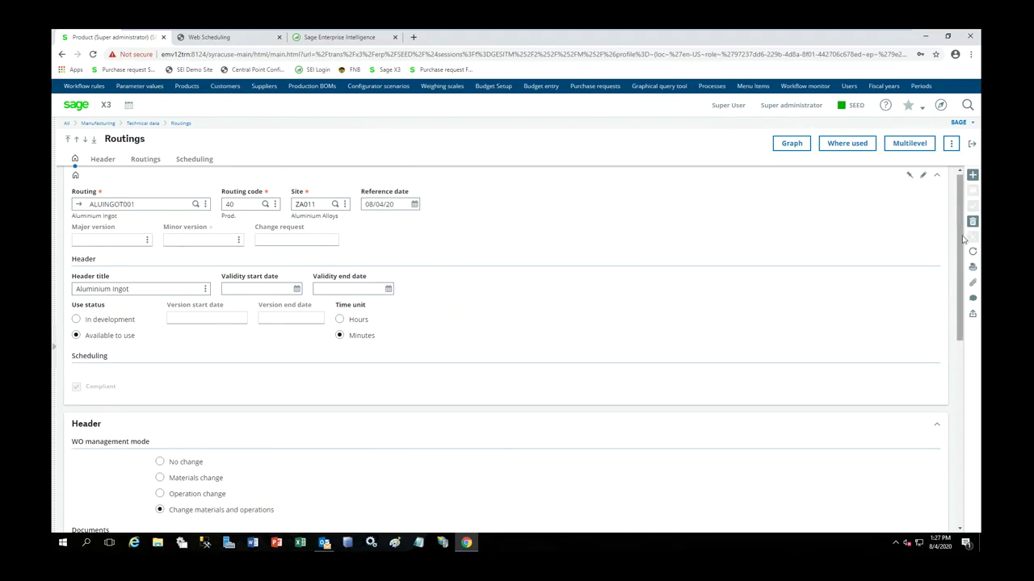
- Check the routing times are in minutes, then jump to the Smelter operation's work center MAC001
{"action": "scroll", "coordinate": [960, 243], "scroll_direction": "down", "scroll_amount": 1}
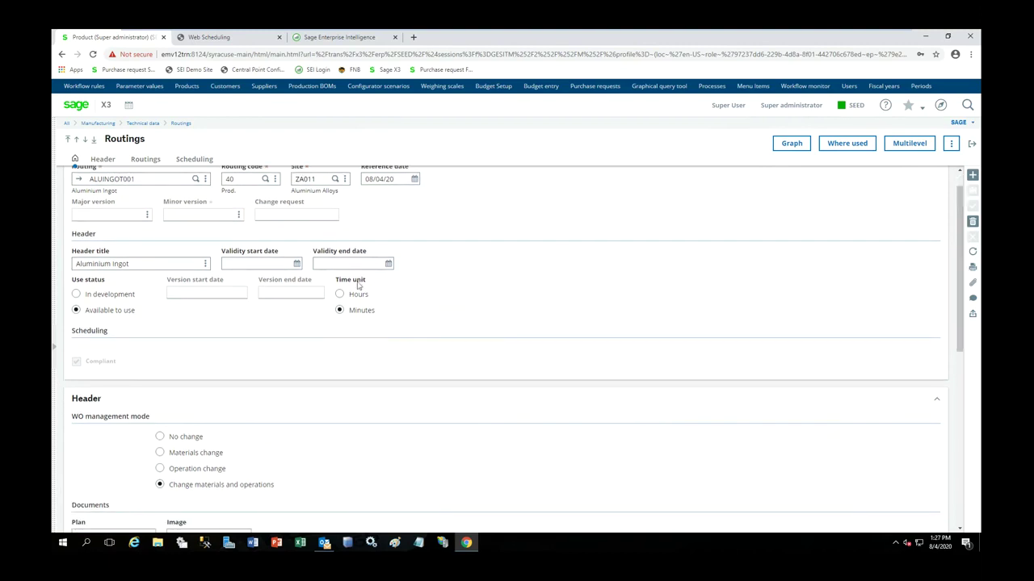
{"action": "left_click", "coordinate": [362, 313]}
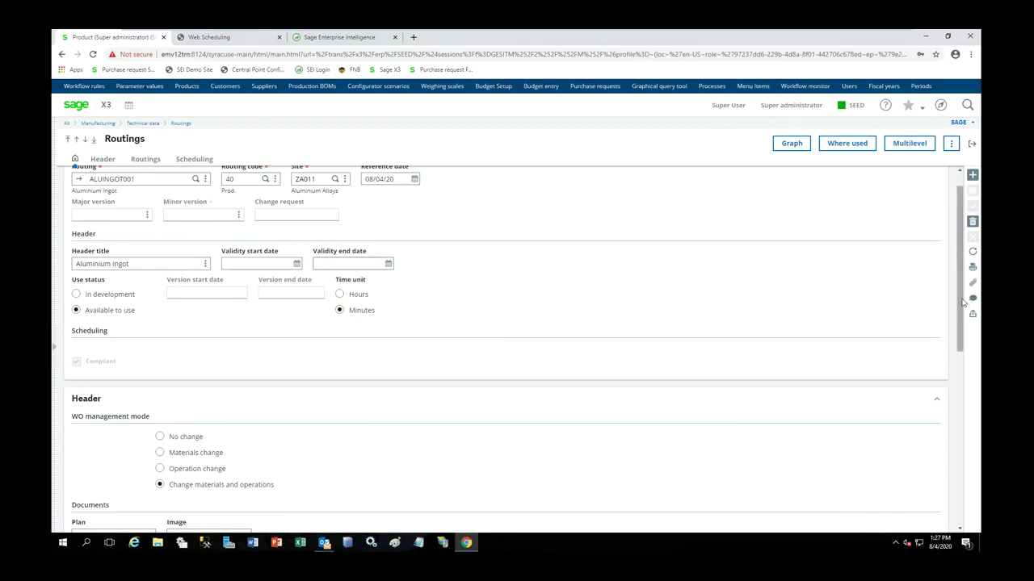
{"action": "scroll", "coordinate": [963, 307], "scroll_direction": "down", "scroll_amount": 4}
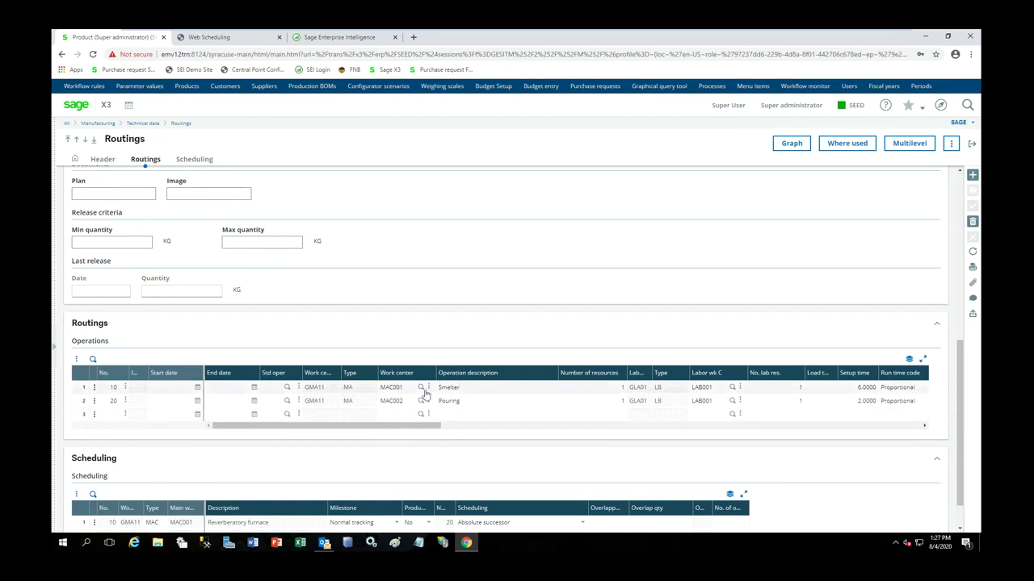
{"action": "left_click_drag", "start_coordinate": [420, 430], "coordinate": [501, 427]}
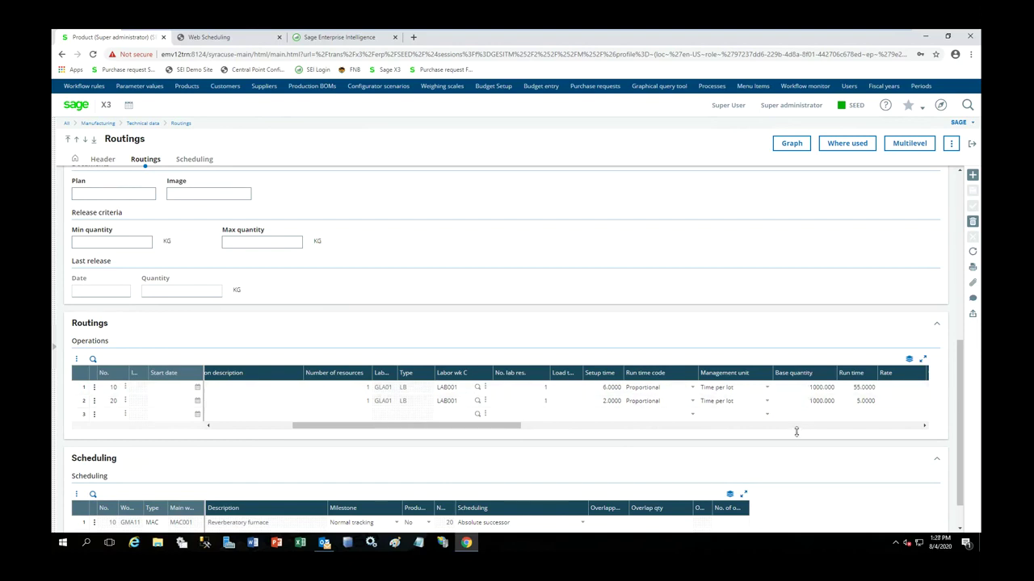
{"action": "left_click_drag", "start_coordinate": [517, 432], "coordinate": [446, 432]}
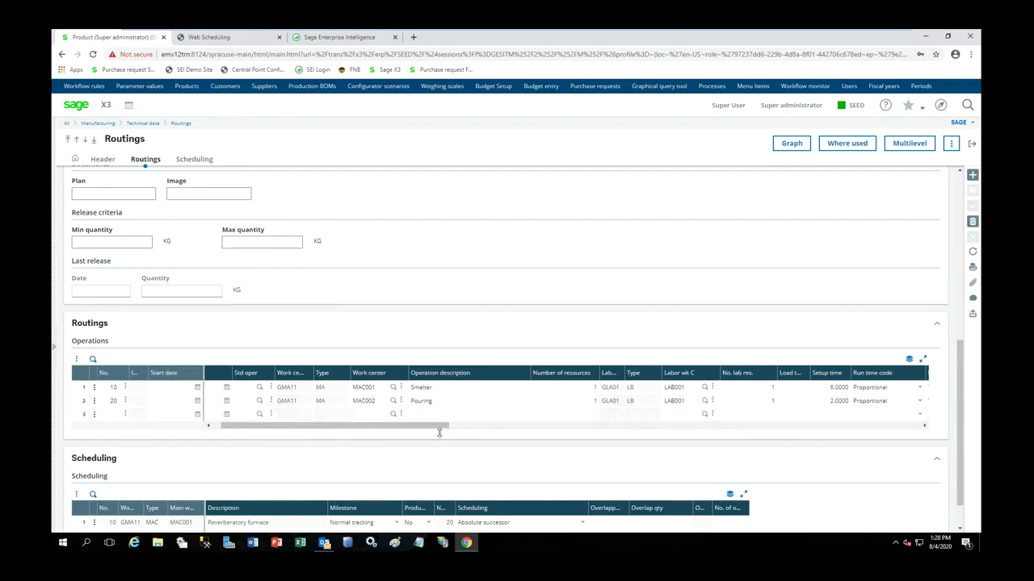
{"action": "left_click", "coordinate": [401, 388]}
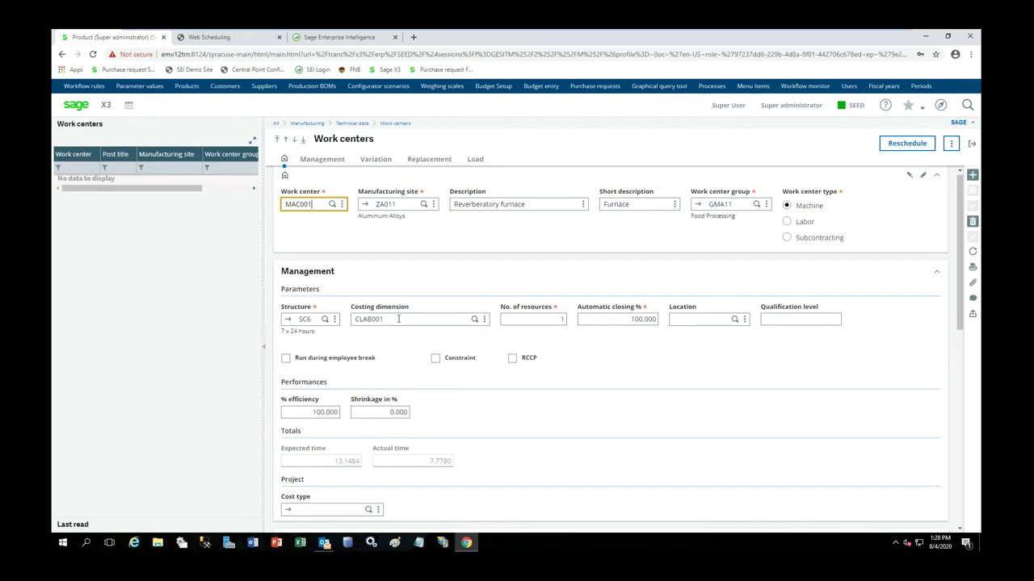
- Jump to costing dimension CLAB001, Production overheads, with standard setup 55.60 and run 70.00
{"action": "left_click", "coordinate": [484, 320]}
{"action": "left_click", "coordinate": [480, 338]}
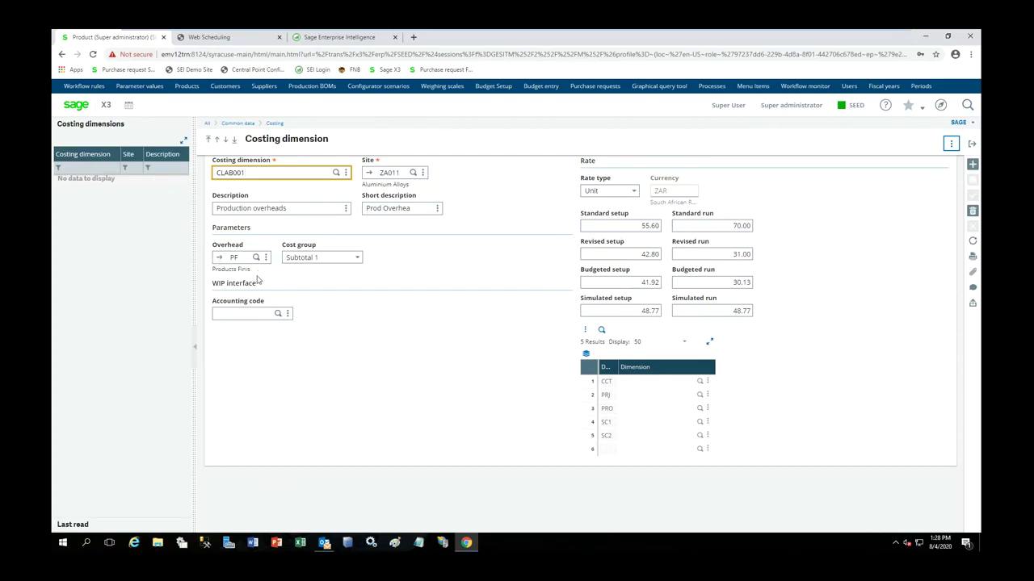
- Inspect overhead code PF and its TX1 1% formula, then close back out without saving changes
{"action": "left_click", "coordinate": [223, 259]}
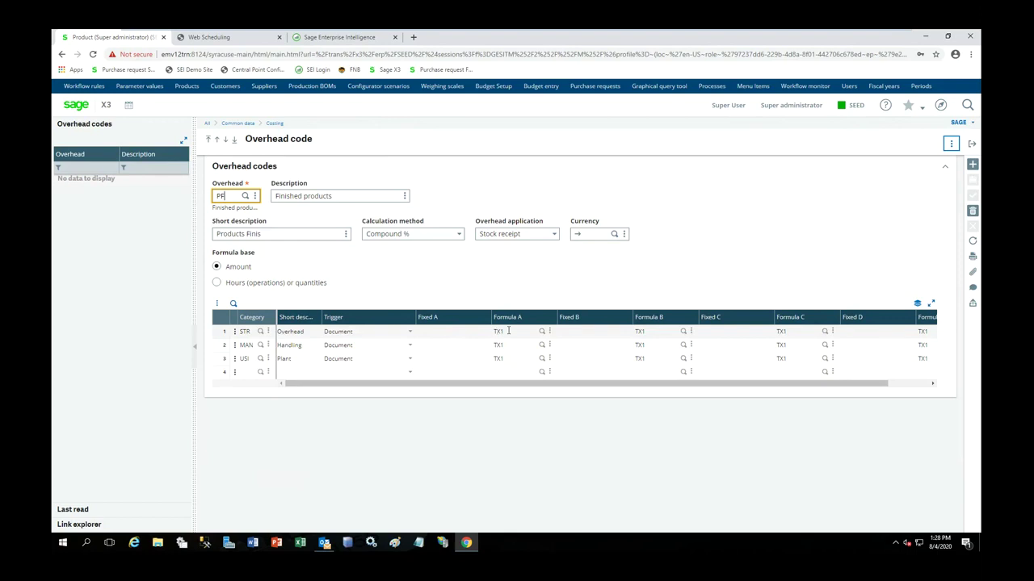
{"action": "left_click", "coordinate": [549, 332]}
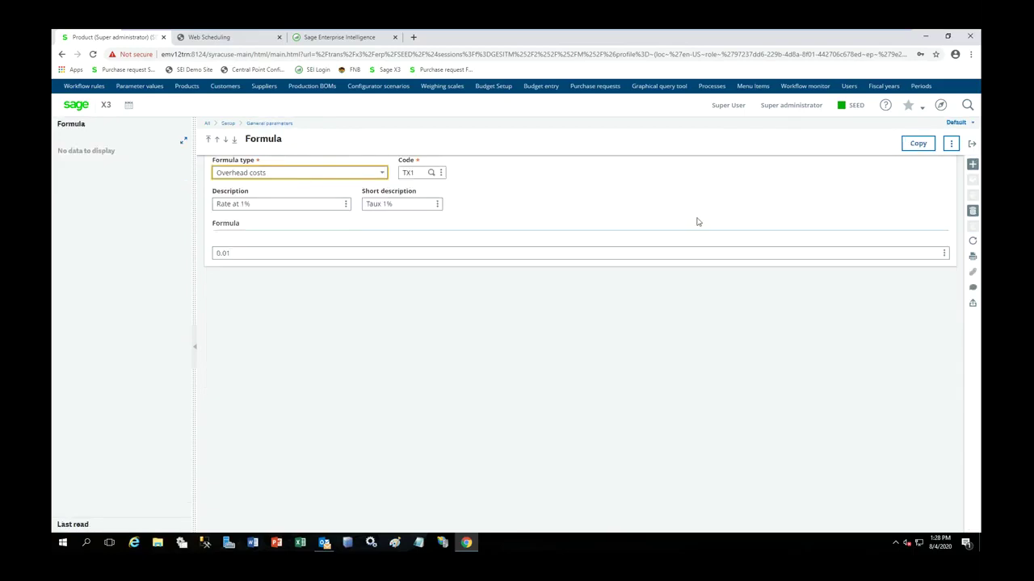
{"action": "left_click", "coordinate": [974, 146]}
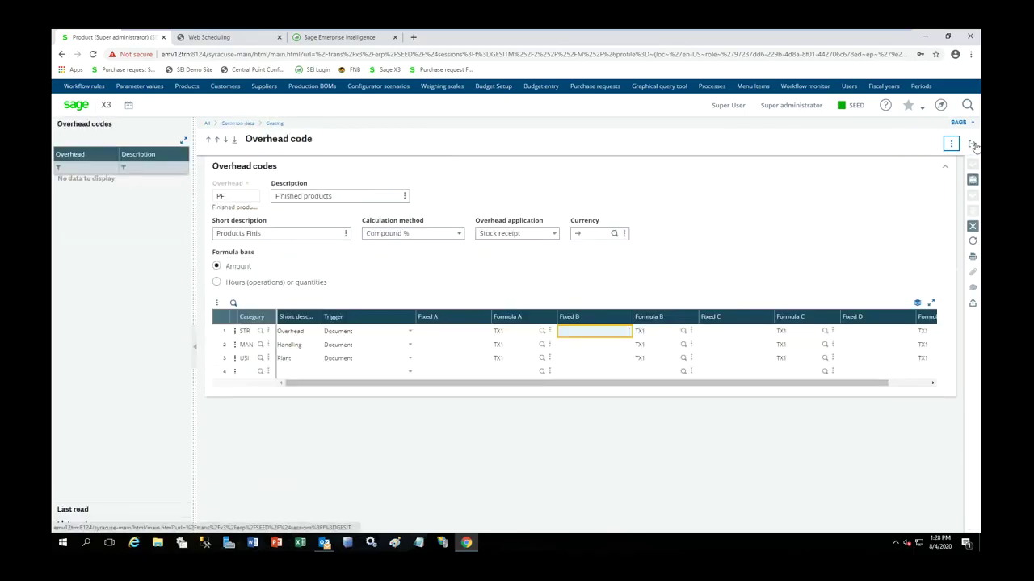
{"action": "left_click", "coordinate": [973, 146]}
{"action": "left_click", "coordinate": [573, 219]}
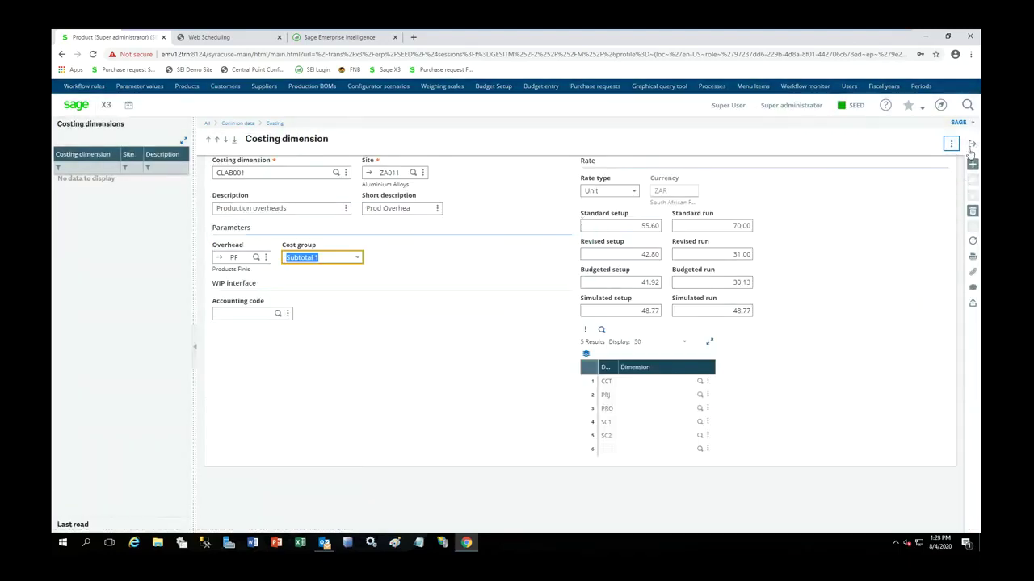
{"action": "left_click", "coordinate": [972, 146]}
- Close the work center, routing (discarding modifications) and BOM, then open ALUINGOT001's More actions menu
{"action": "left_click", "coordinate": [972, 146]}
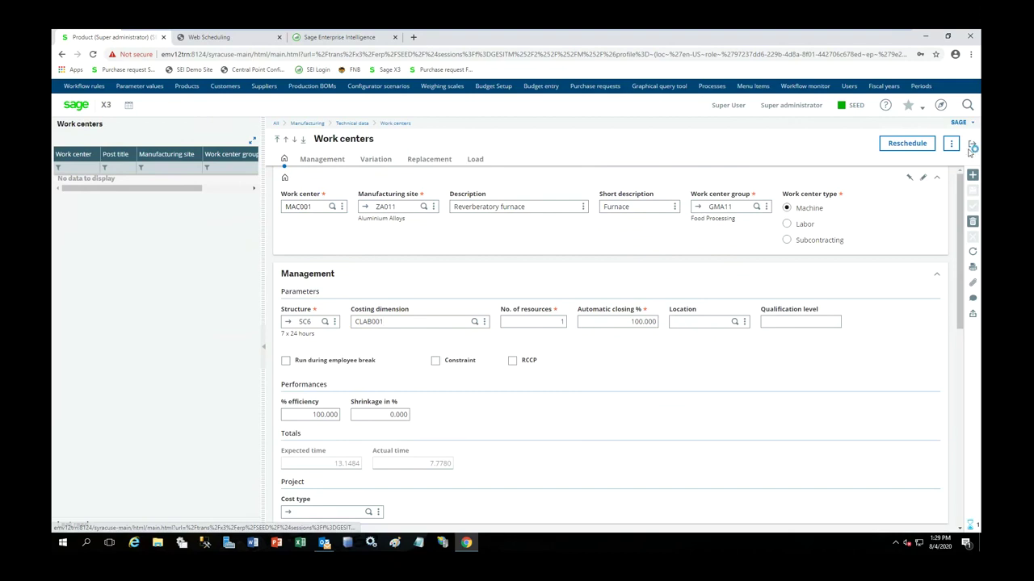
{"action": "scroll", "coordinate": [366, 389], "scroll_direction": "right", "scroll_amount": 3}
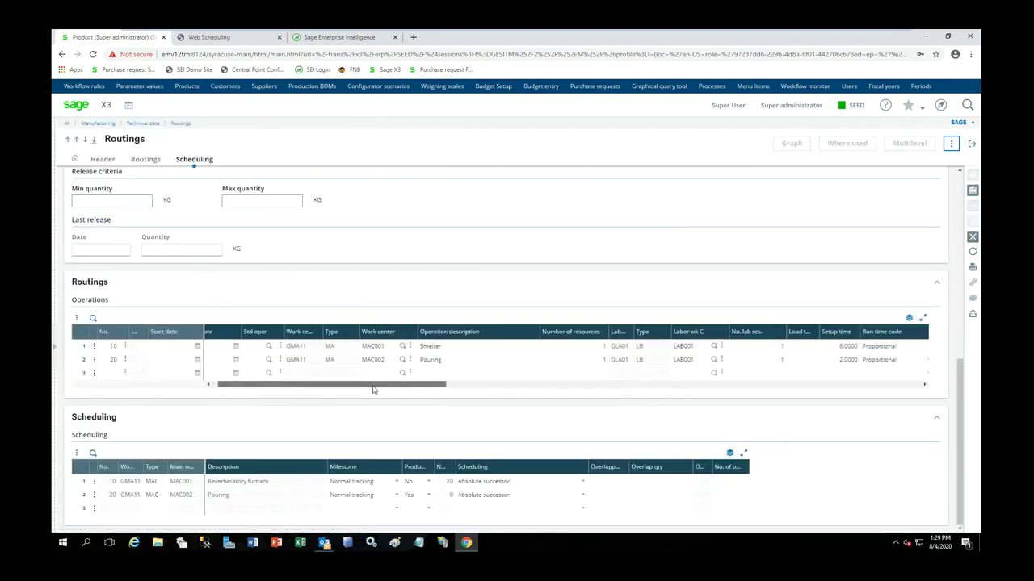
{"action": "left_click_drag", "start_coordinate": [431, 385], "coordinate": [658, 391]}
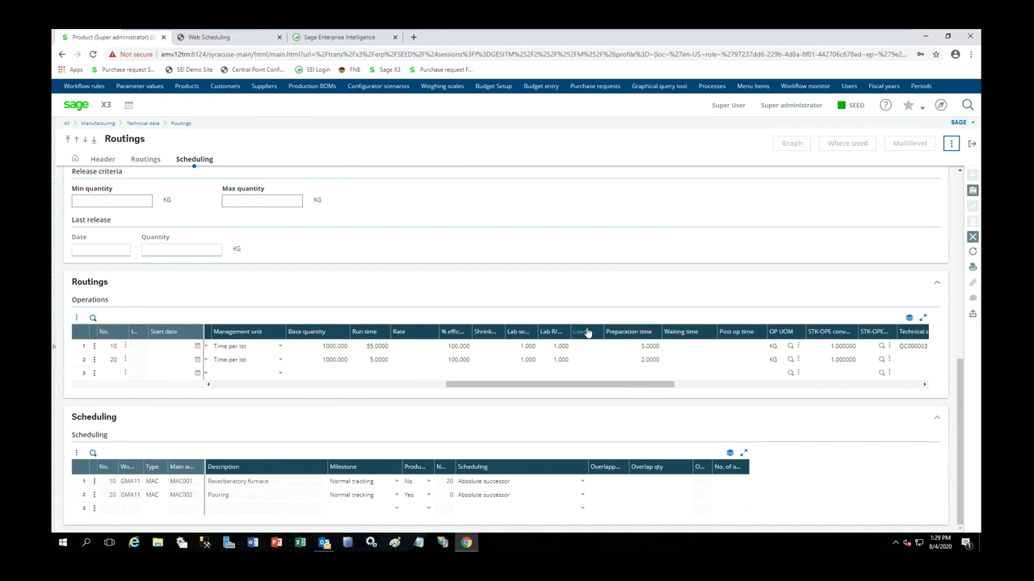
{"action": "left_click", "coordinate": [971, 150]}
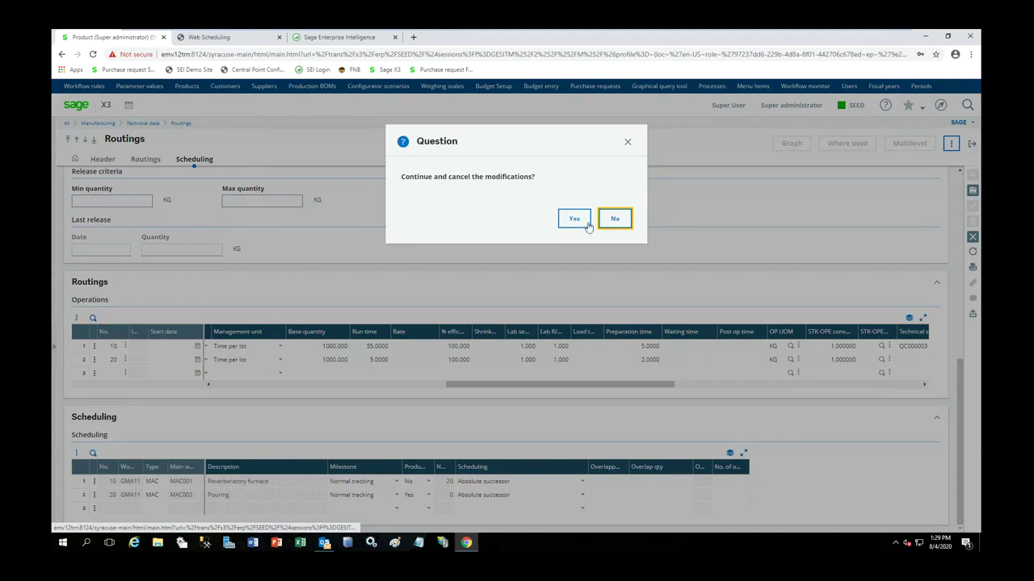
{"action": "left_click", "coordinate": [586, 225]}
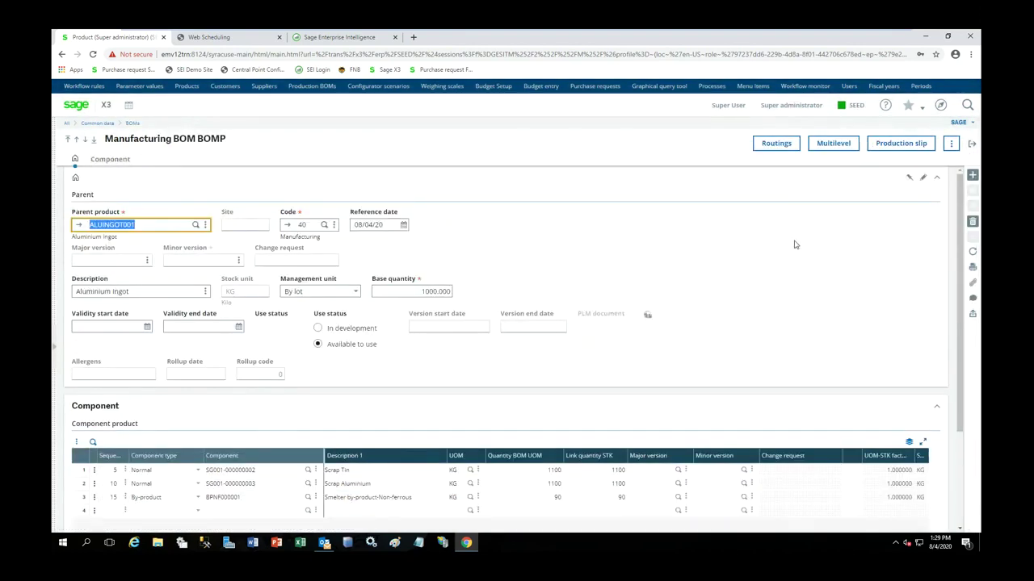
{"action": "left_click", "coordinate": [973, 146]}
{"action": "left_click", "coordinate": [952, 146]}
{"action": "left_click_drag", "start_coordinate": [951, 198], "coordinate": [974, 311]}
- Review ALUINGOT001's ZA011 standard costs, overhead 0.4536 and total 44.2958, then close the page
{"action": "left_click", "coordinate": [908, 245]}
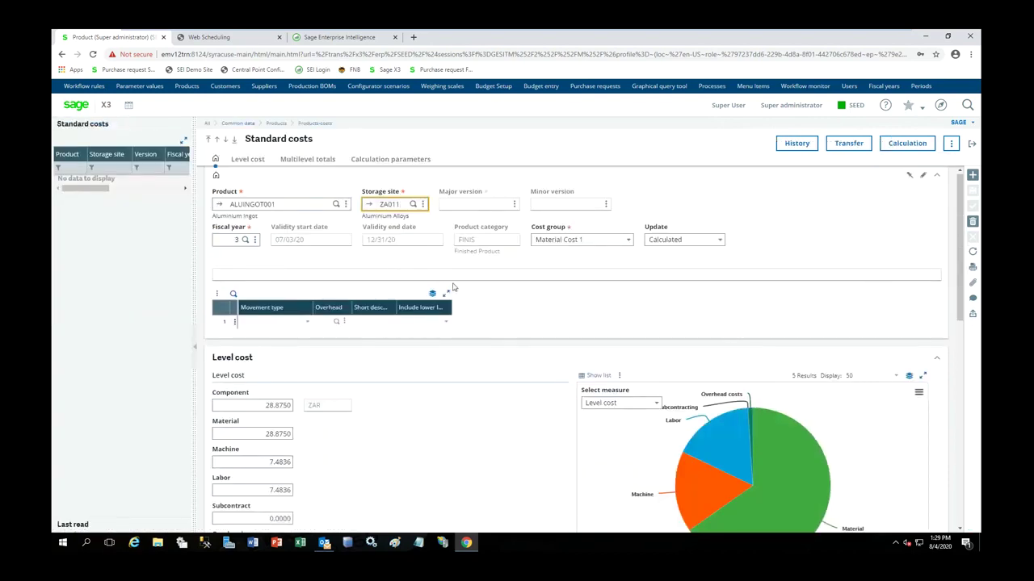
{"action": "scroll", "coordinate": [961, 356], "scroll_direction": "down", "scroll_amount": 1}
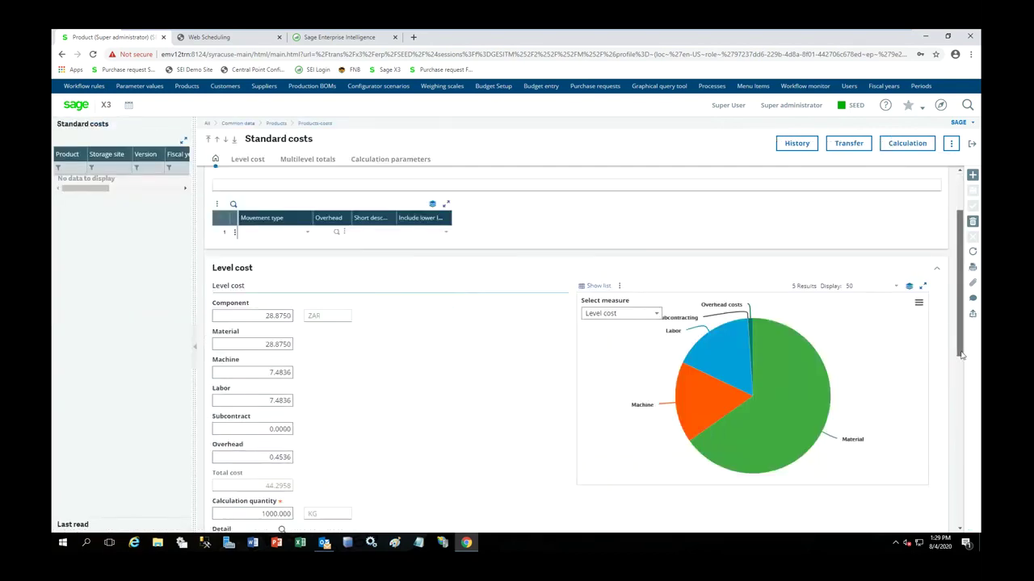
{"action": "scroll", "coordinate": [961, 355], "scroll_direction": "down", "scroll_amount": 2}
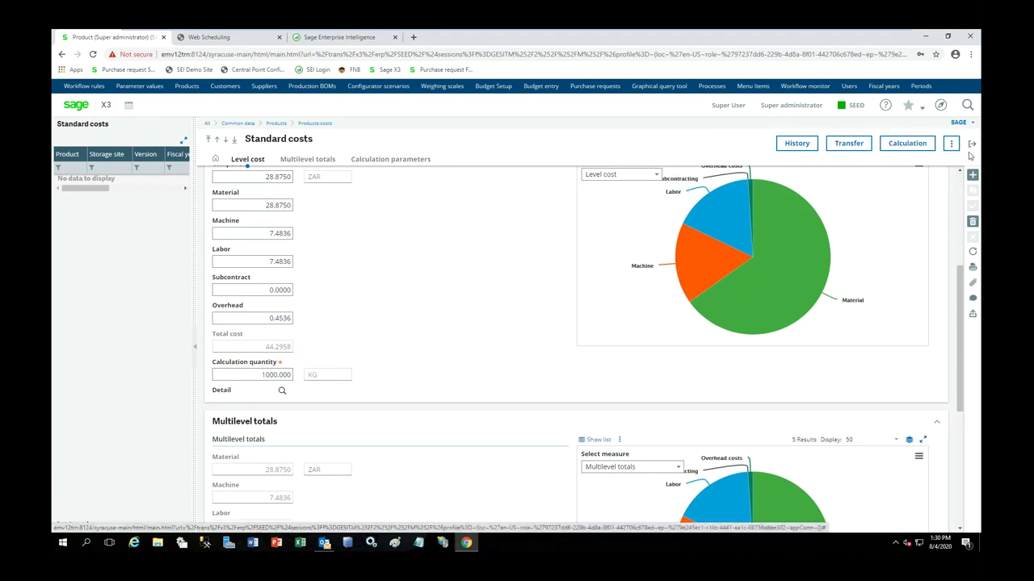
{"action": "left_click", "coordinate": [972, 143]}
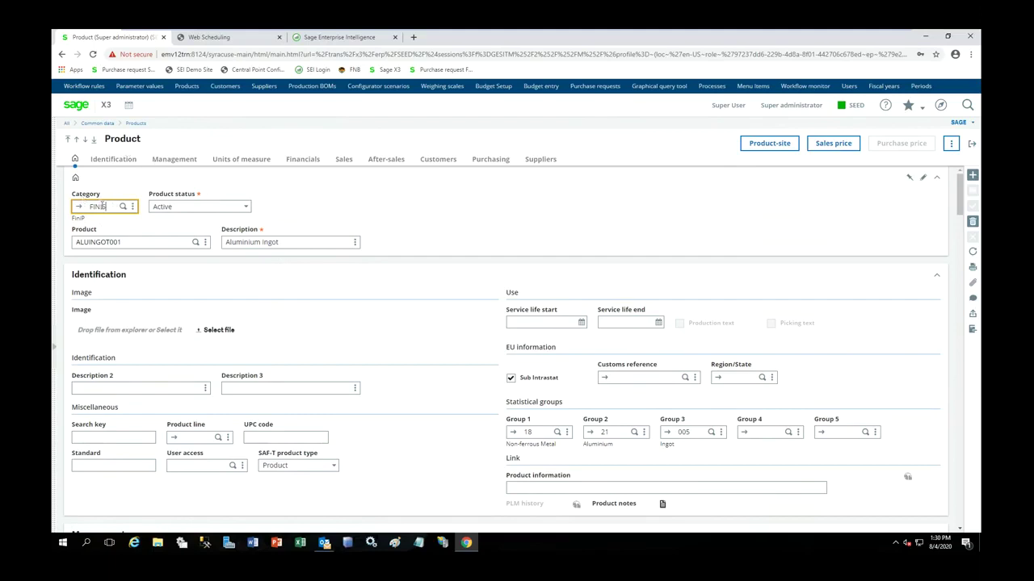
- Open product category FINIS and view its Issue flow rules using ALL01 FIFO allocation
{"action": "left_click", "coordinate": [80, 210]}
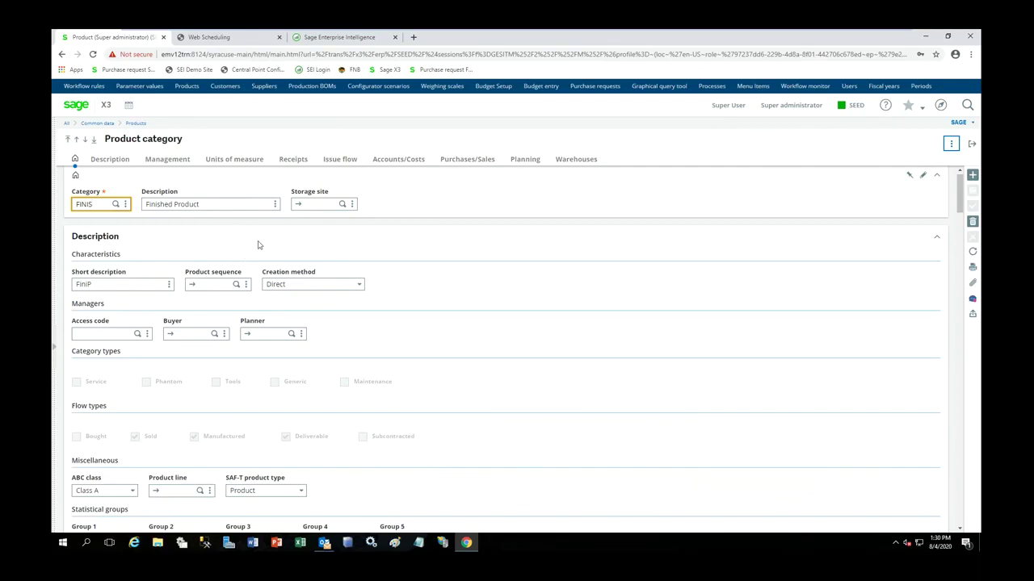
{"action": "left_click", "coordinate": [338, 161]}
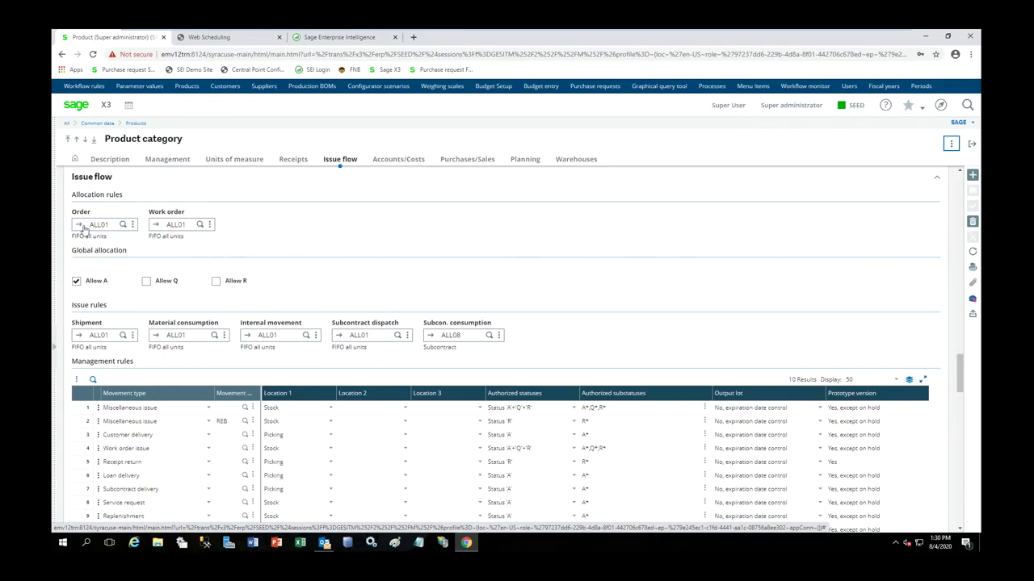
- Inspect the ALL01 rule's FIFO allocation sequence, then close the rule and the FINIS category
{"action": "left_click", "coordinate": [96, 225]}
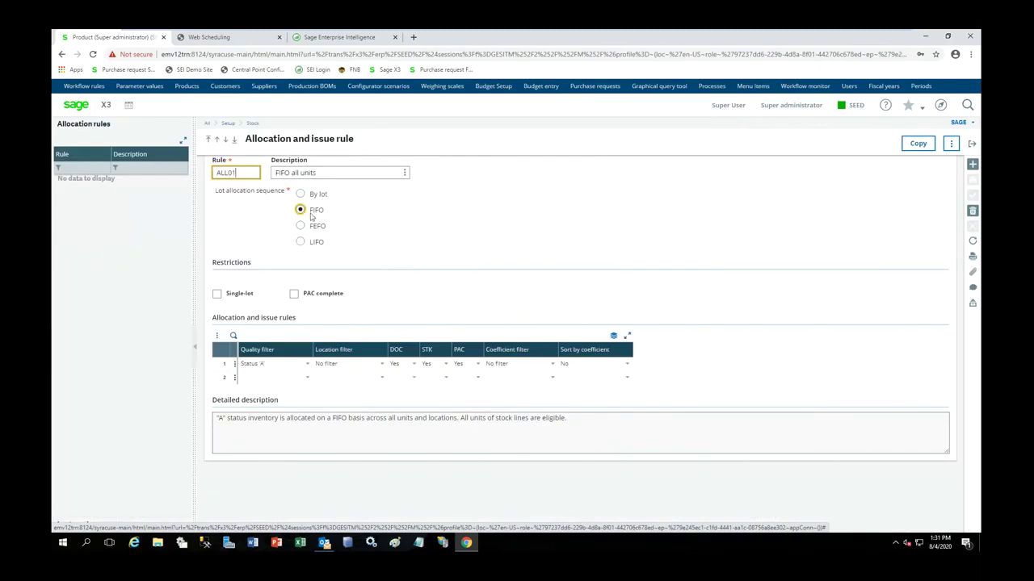
{"action": "left_click", "coordinate": [315, 214]}
{"action": "left_click", "coordinate": [972, 144]}
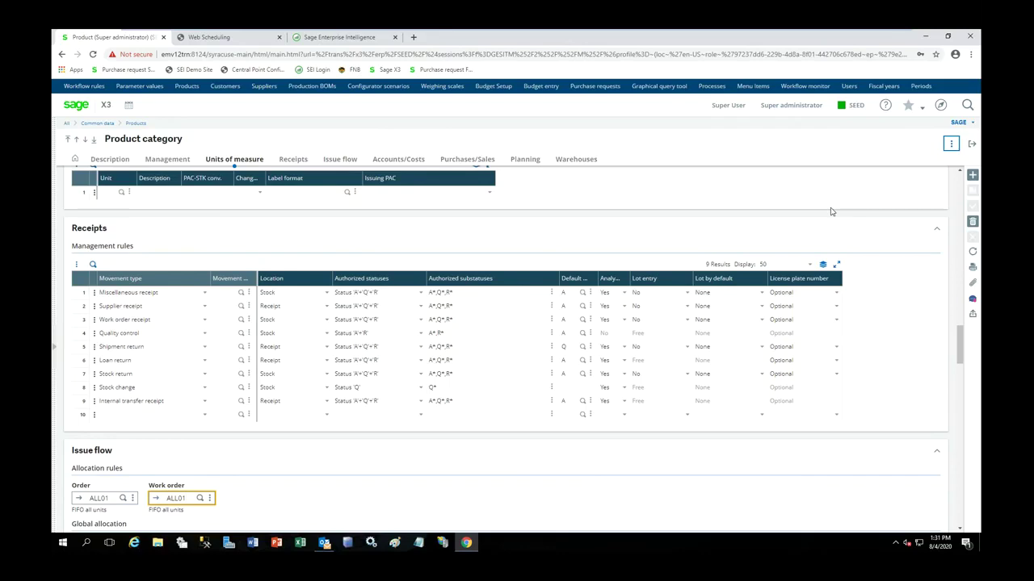
{"action": "left_click", "coordinate": [973, 144]}
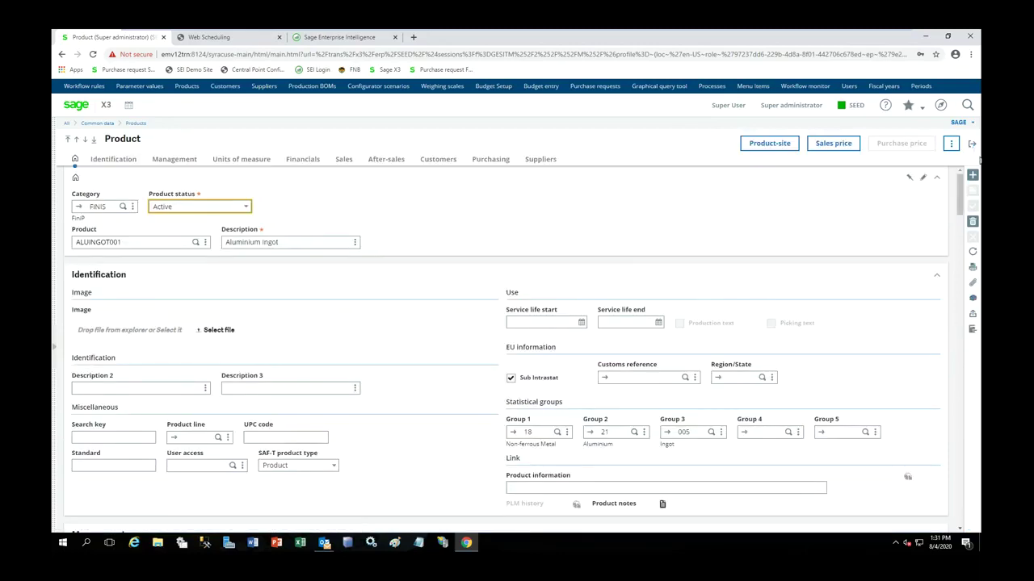
- From the Manufacturing landing page, open the sales order for 20 ALUINGOT001 ingots totalling 1,160,000
{"action": "left_click", "coordinate": [972, 144]}
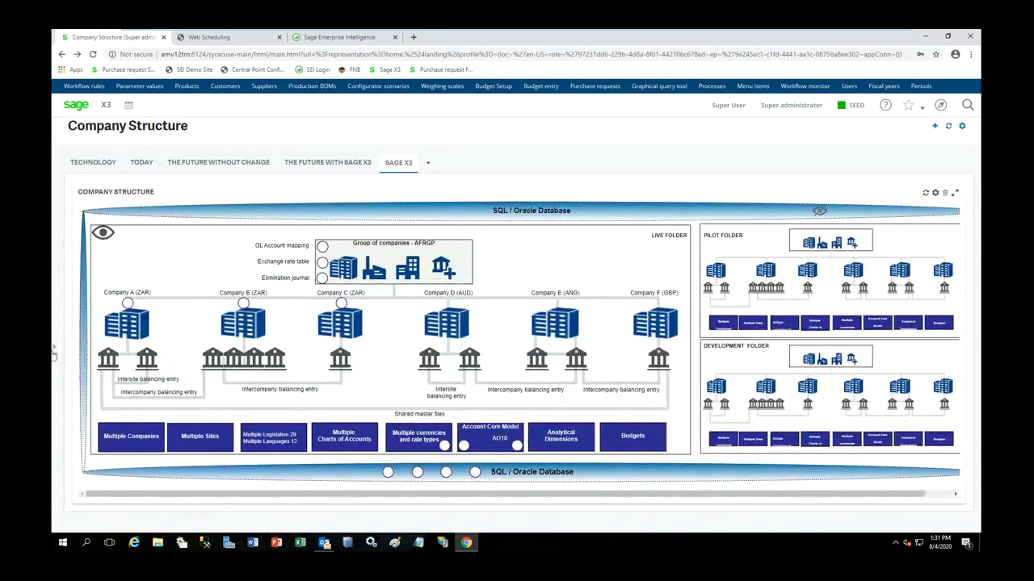
{"action": "mouse_move", "coordinate": [52, 346]}
{"action": "left_click", "coordinate": [84, 450]}
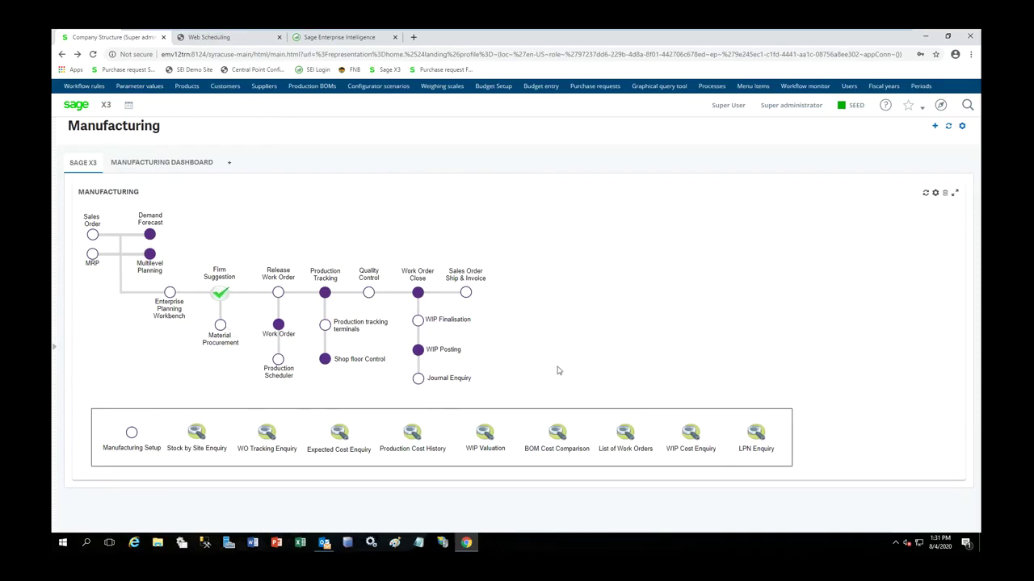
{"action": "left_click", "coordinate": [93, 235]}
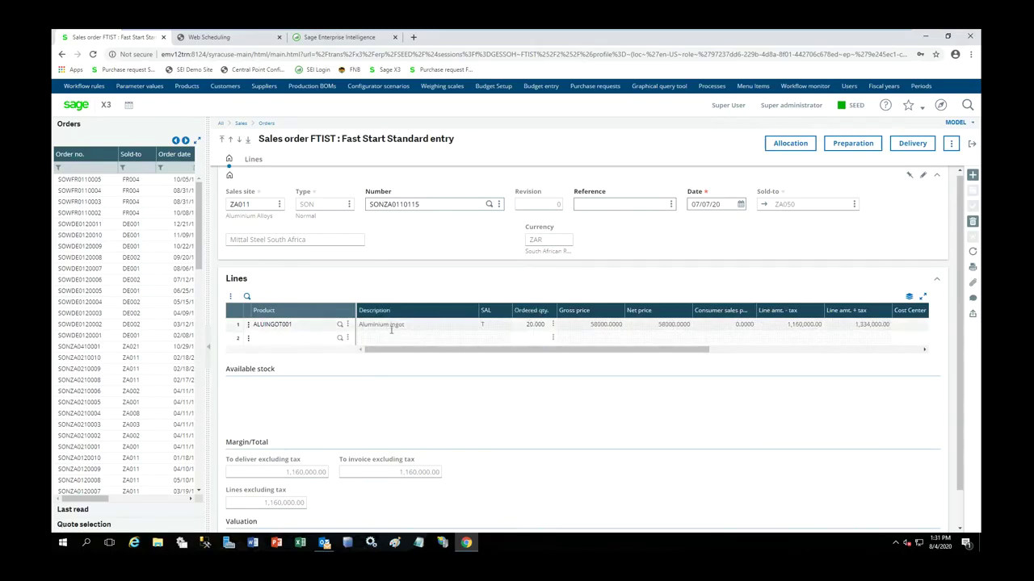
- Close the sales order and review the 1000 KG July Aluminium Ingot demand forecast
{"action": "left_click", "coordinate": [968, 146]}
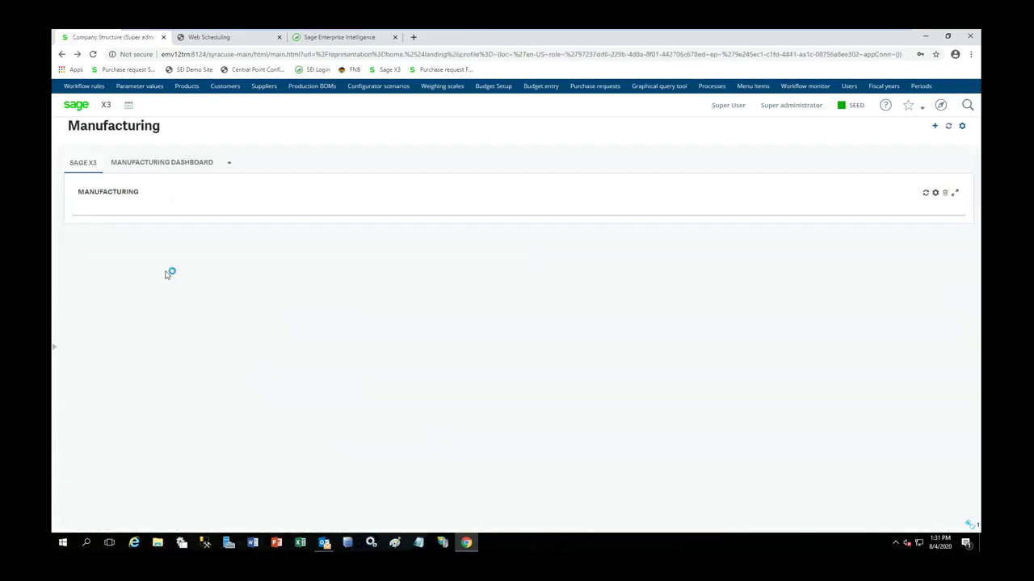
{"action": "left_click", "coordinate": [150, 237]}
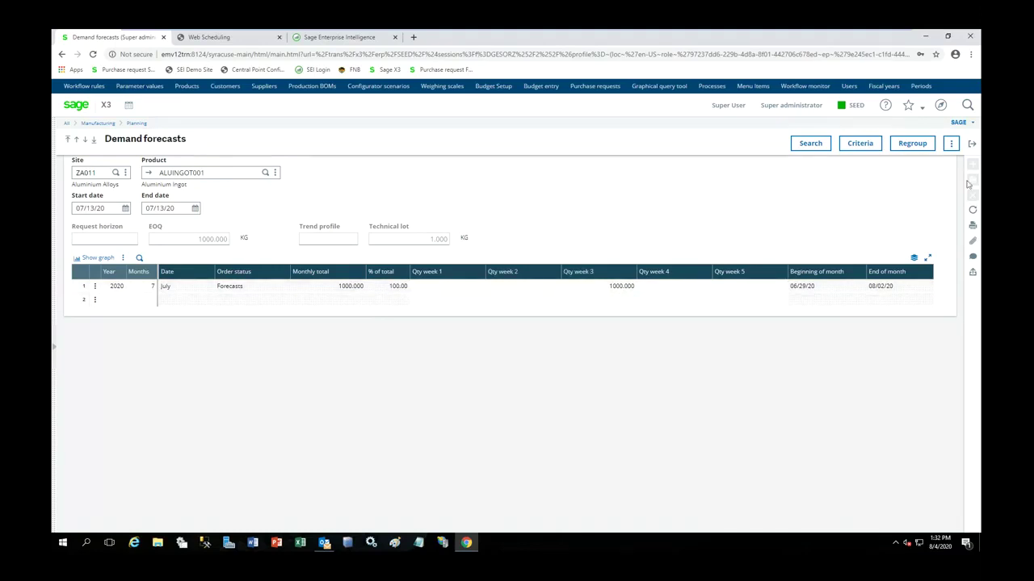
{"action": "left_click", "coordinate": [972, 145]}
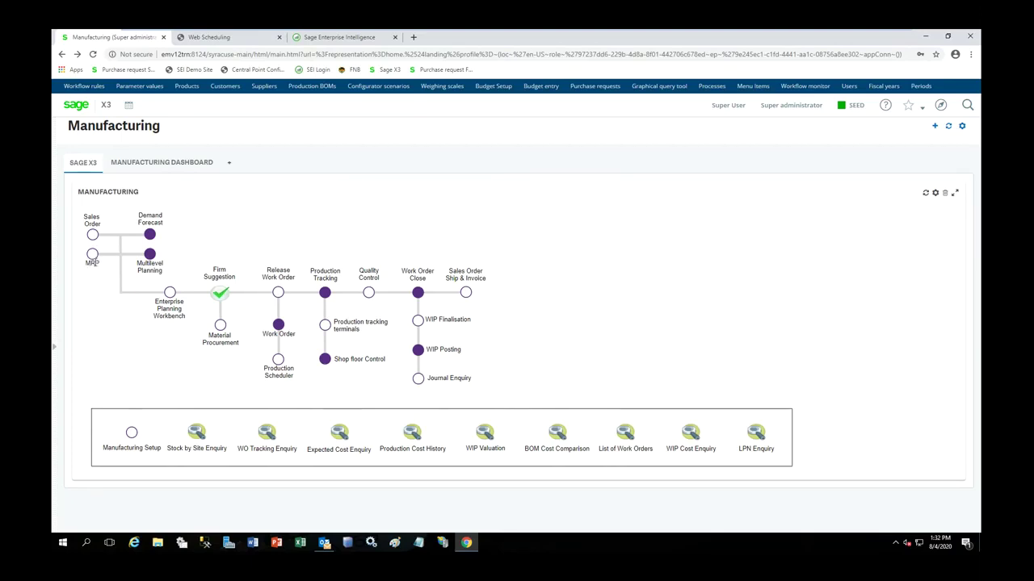
- Open the Enterprise Planning Workbench with ALL full entry and list ZA011 work orders sorted by product
{"action": "left_click", "coordinate": [170, 293]}
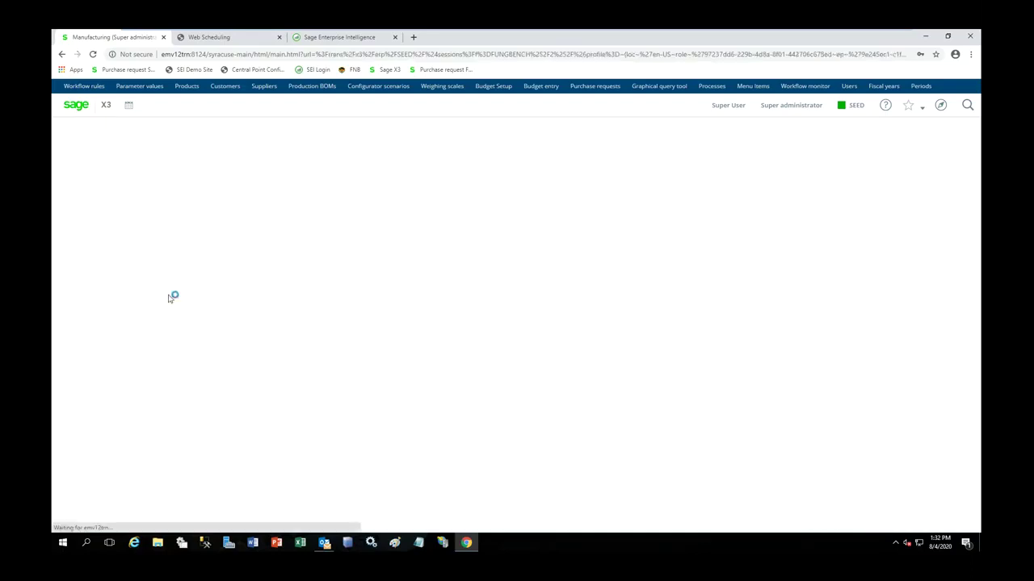
{"action": "left_click", "coordinate": [463, 178]}
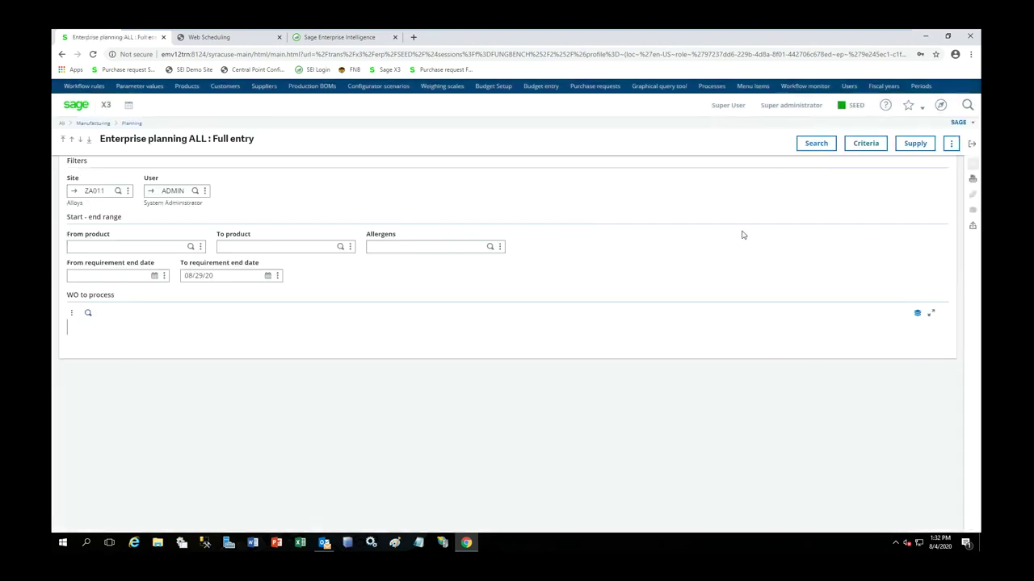
{"action": "left_click", "coordinate": [819, 146]}
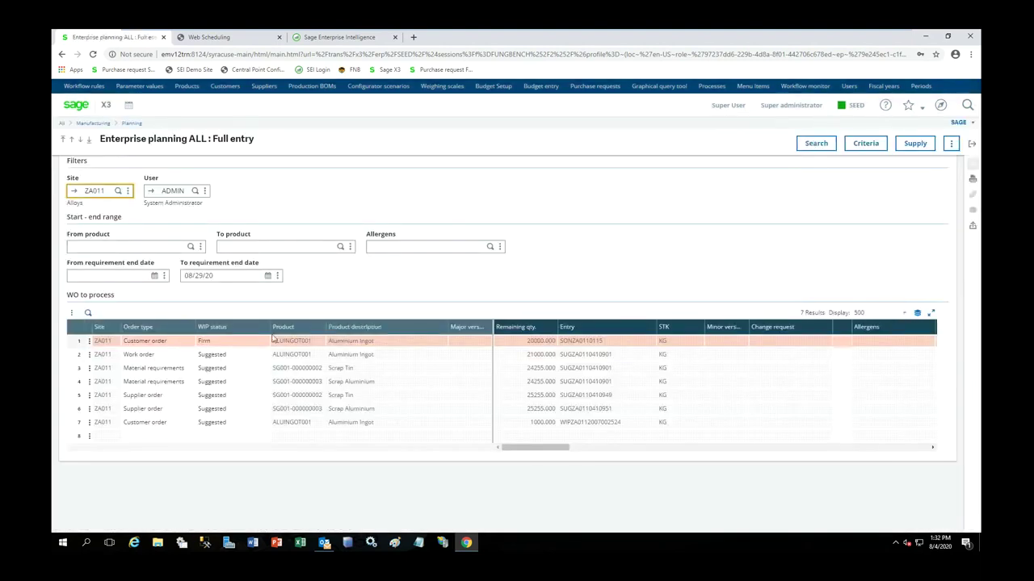
{"action": "left_click", "coordinate": [283, 327]}
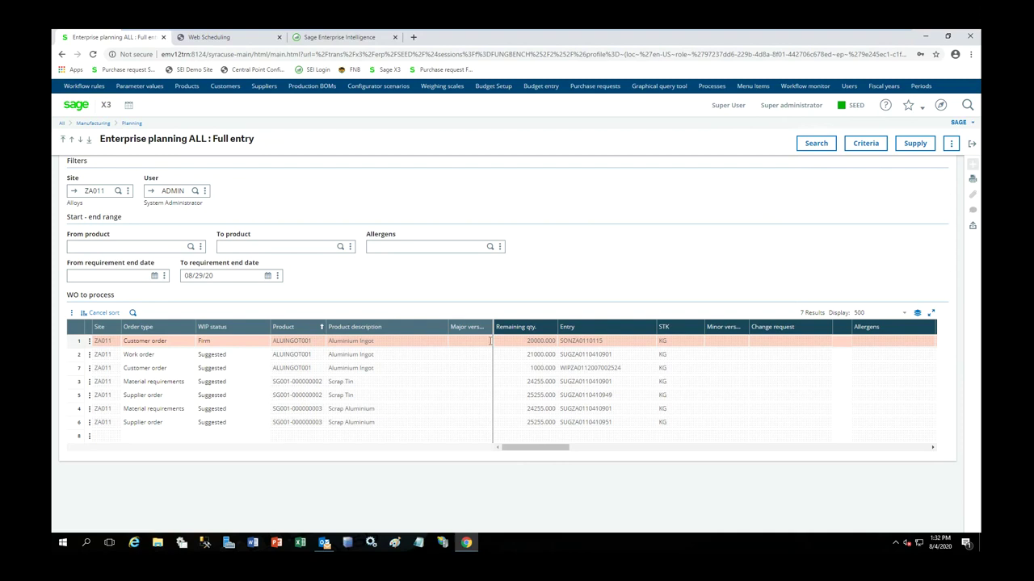
- Examine the 1000 KG customer order and suggested 21000 KG work order, then open More actions
{"action": "left_click", "coordinate": [84, 368]}
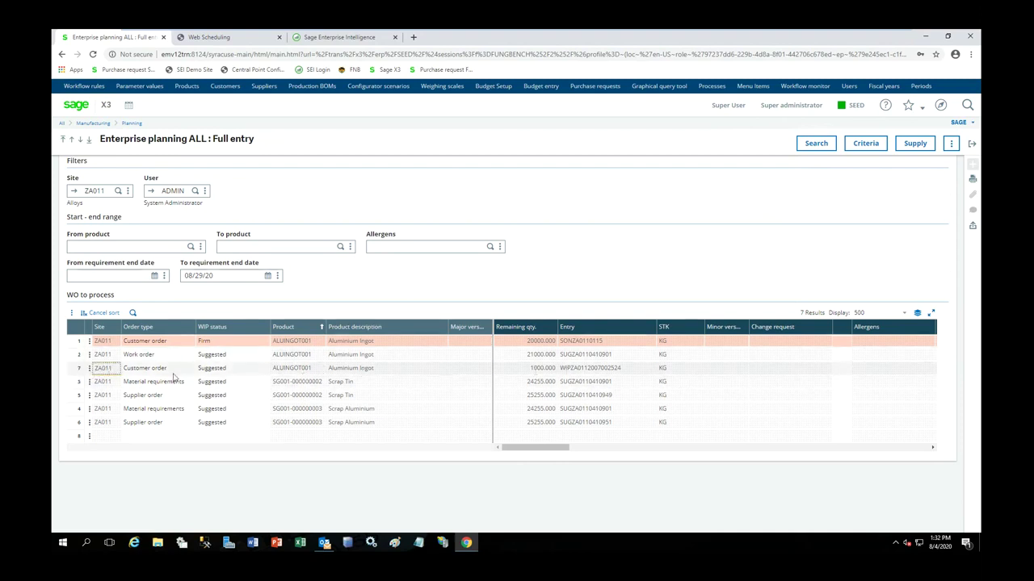
{"action": "left_click", "coordinate": [73, 358]}
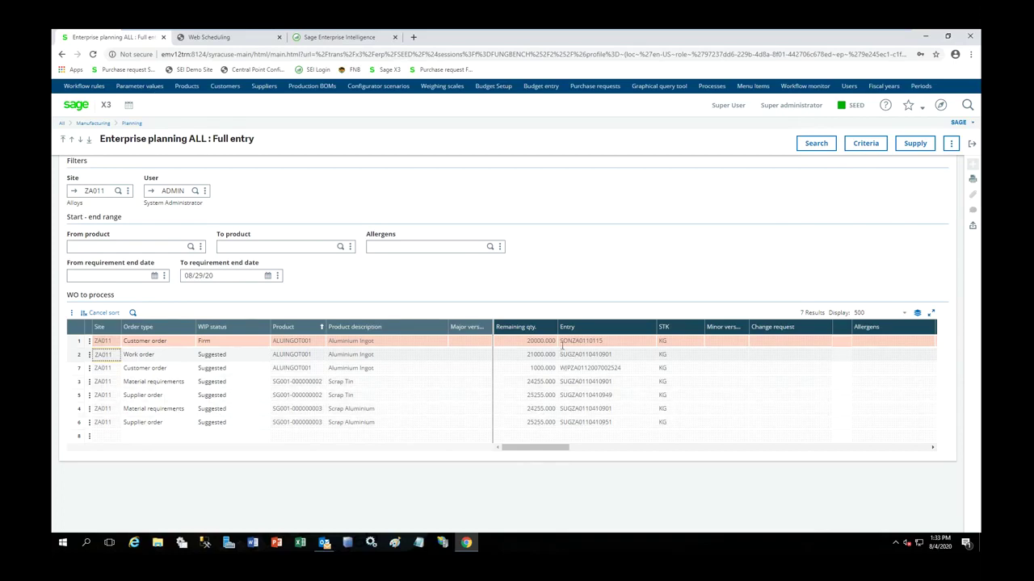
{"action": "left_click", "coordinate": [951, 144]}
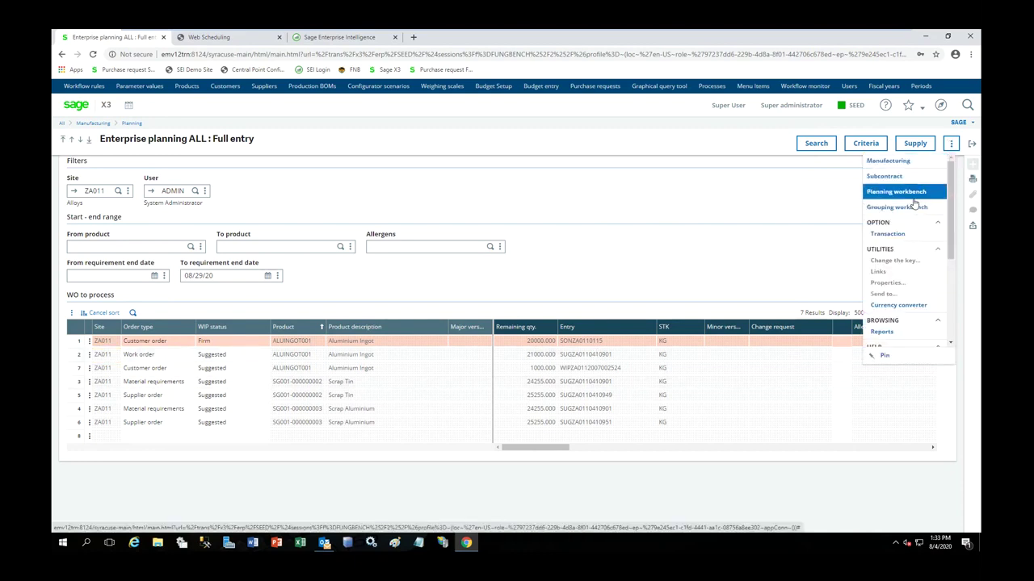
{"action": "left_click", "coordinate": [817, 193]}
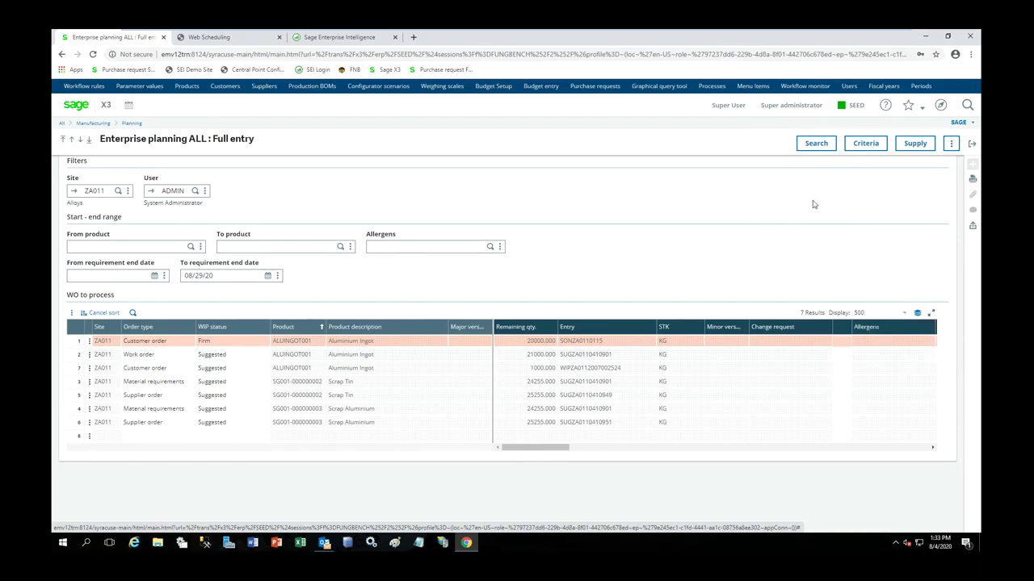
{"action": "left_click", "coordinate": [950, 144]}
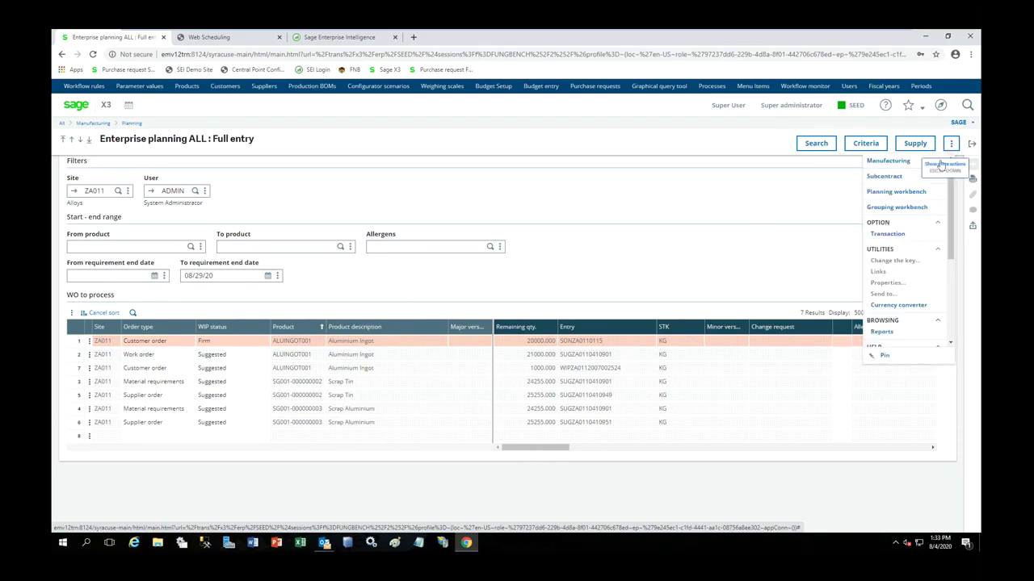
- Search the Grouping workbench for site ZA011 and list the picked Scrap Tin and Scrap Aluminium requirements
{"action": "left_click", "coordinate": [902, 209]}
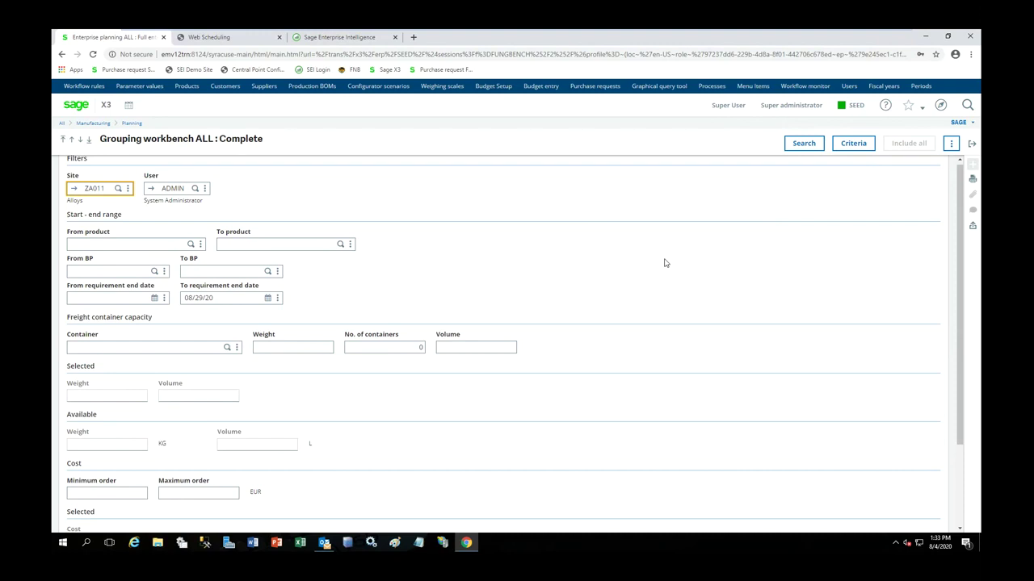
{"action": "left_click", "coordinate": [812, 148]}
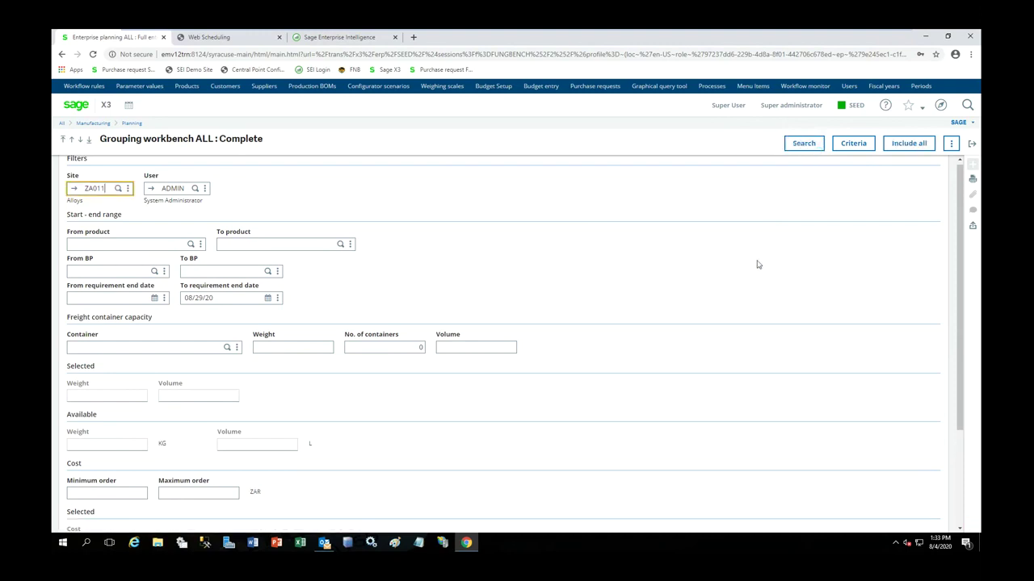
{"action": "scroll", "coordinate": [757, 264], "scroll_direction": "down", "scroll_amount": 2}
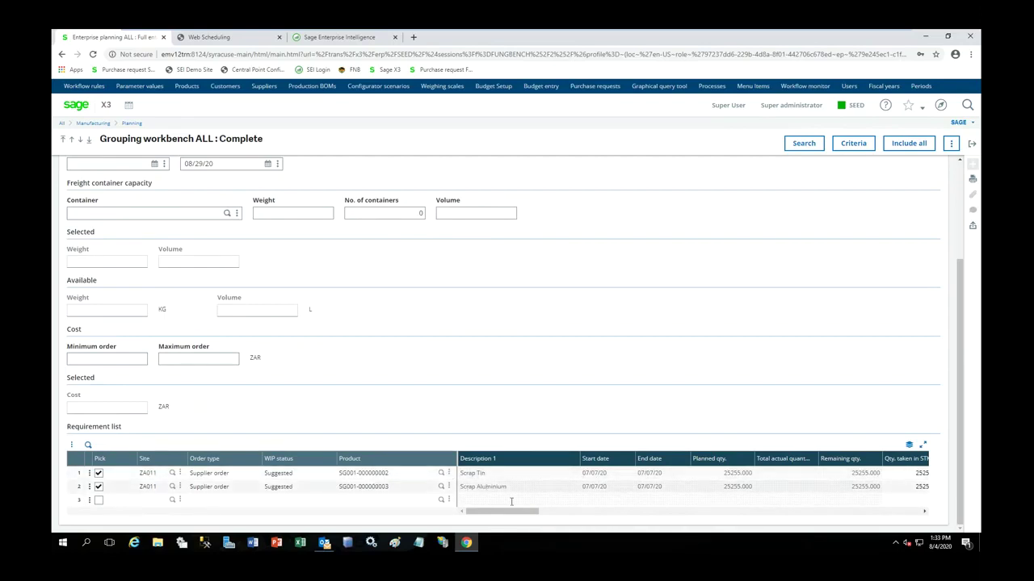
{"action": "left_click_drag", "start_coordinate": [511, 515], "coordinate": [631, 521]}
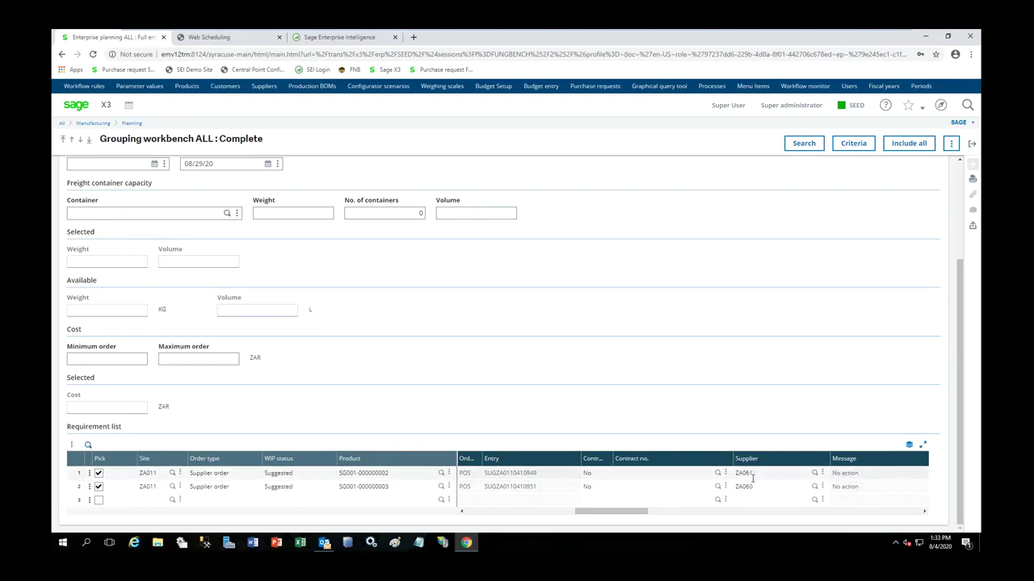
{"action": "left_click", "coordinate": [952, 144]}
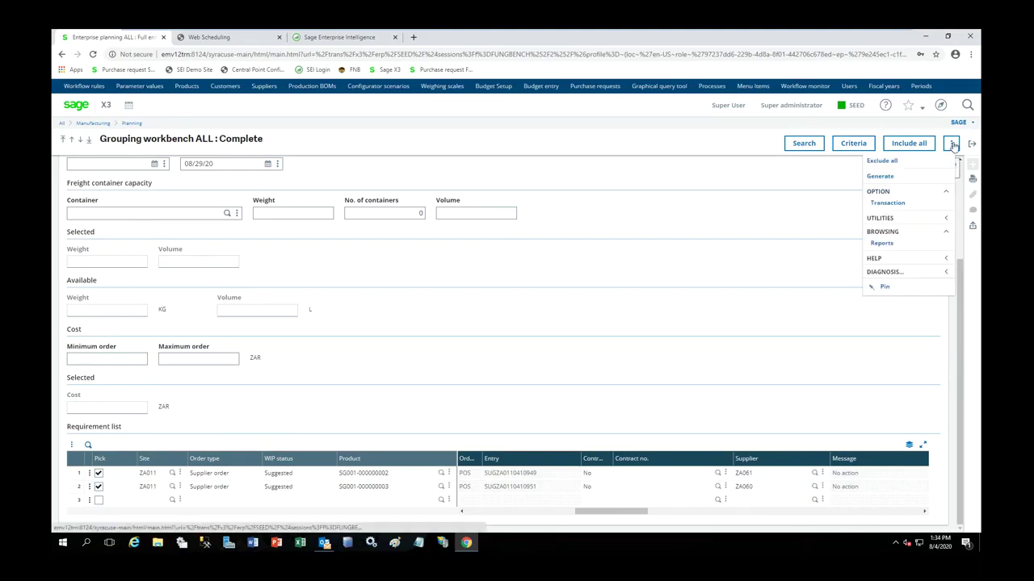
- Generate purchase orders for the two scrap requirements and close the log, workbench and planning pages
{"action": "left_click", "coordinate": [882, 176]}
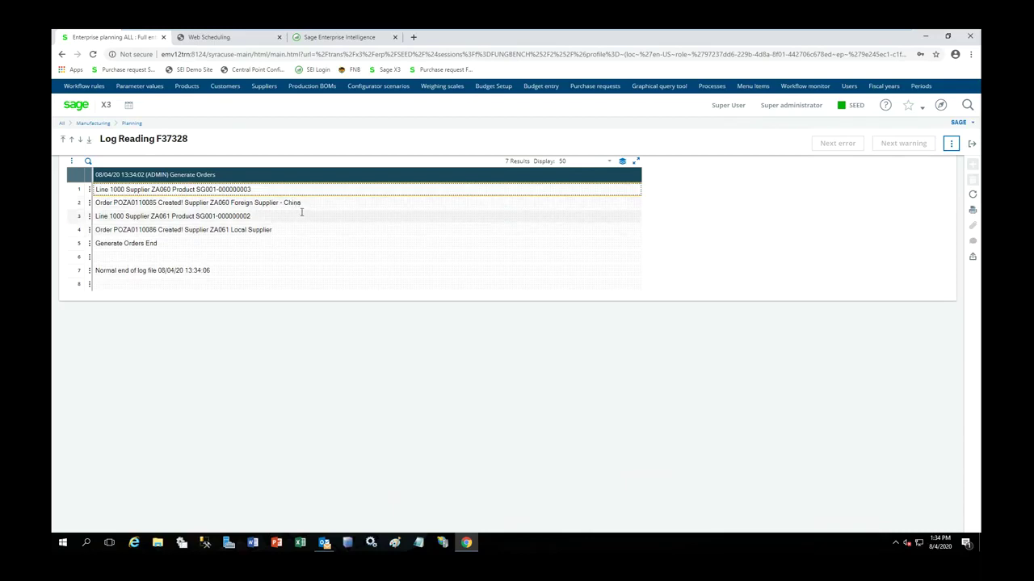
{"action": "left_click", "coordinate": [972, 144]}
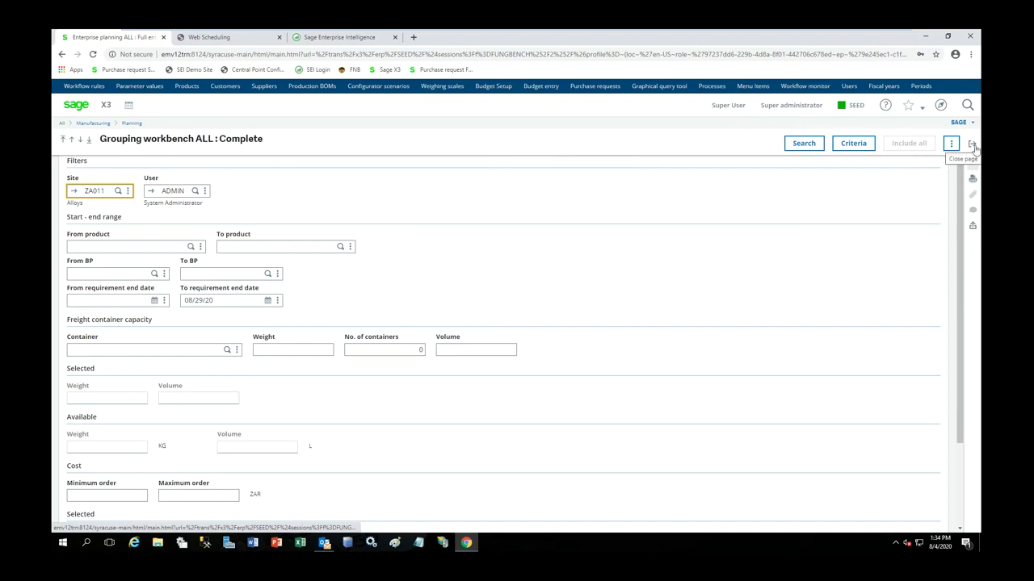
{"action": "left_click", "coordinate": [973, 146]}
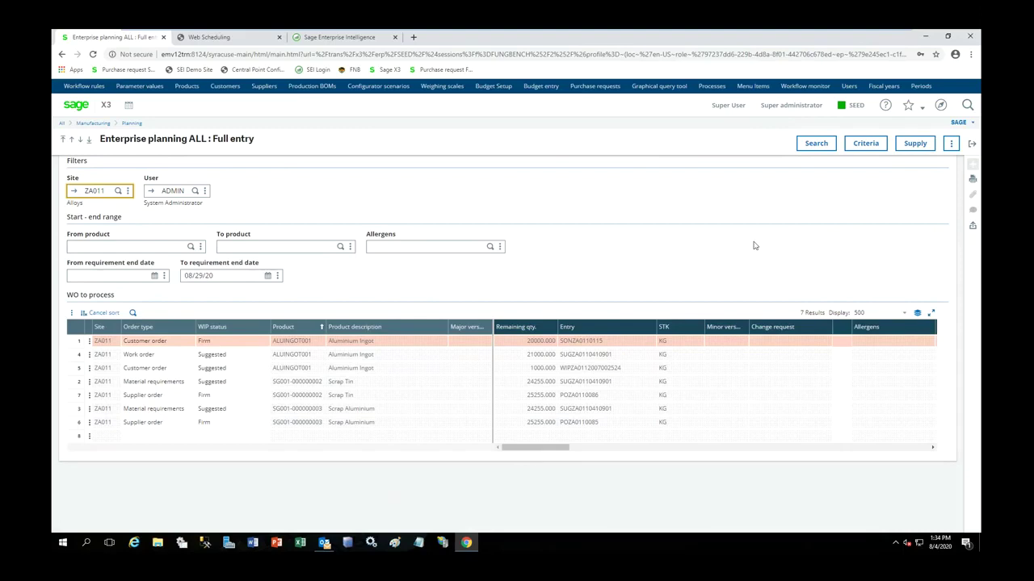
{"action": "left_click", "coordinate": [974, 145]}
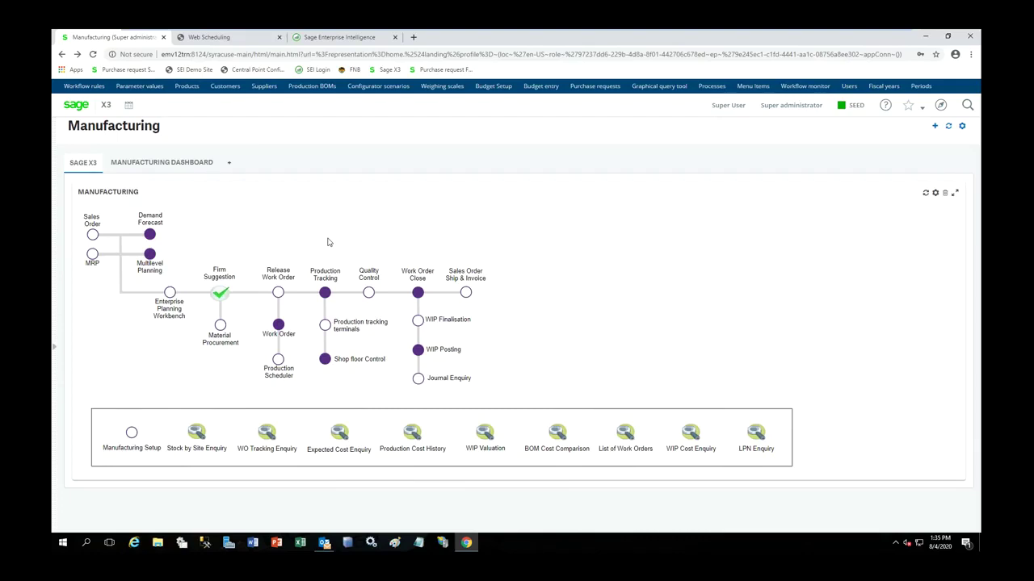
- Go from Material Procurement to the APC process map for PO Processing
{"action": "left_click", "coordinate": [220, 331]}
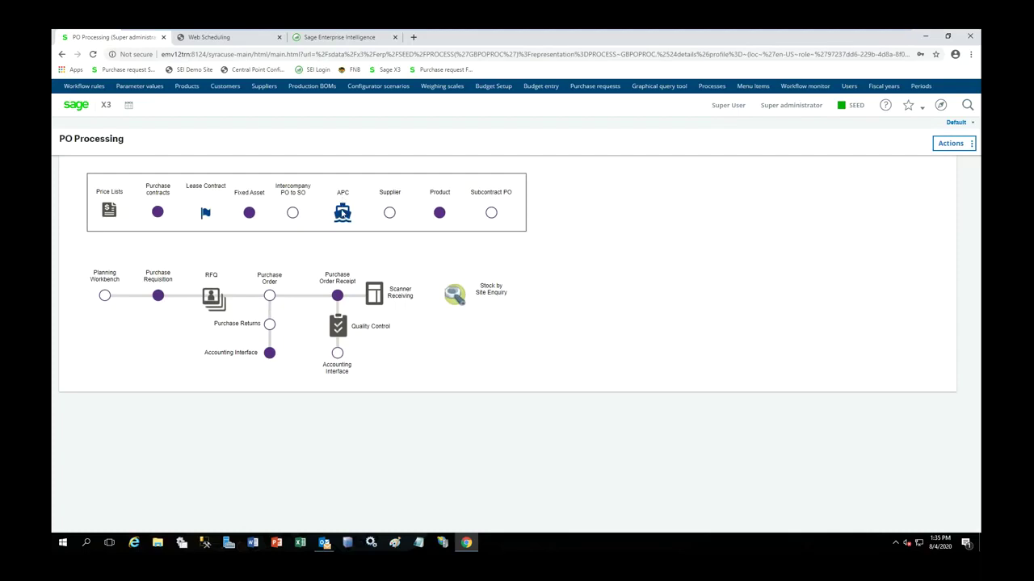
{"action": "left_click", "coordinate": [342, 213]}
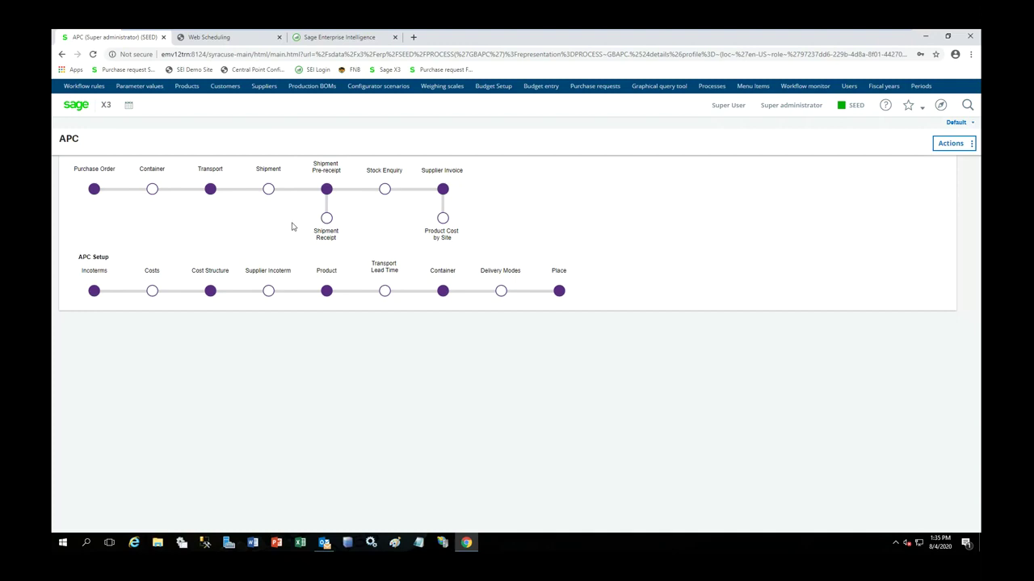
- Start a new shipment for site ZA011 and supplier ZA060
{"action": "left_click", "coordinate": [268, 191]}
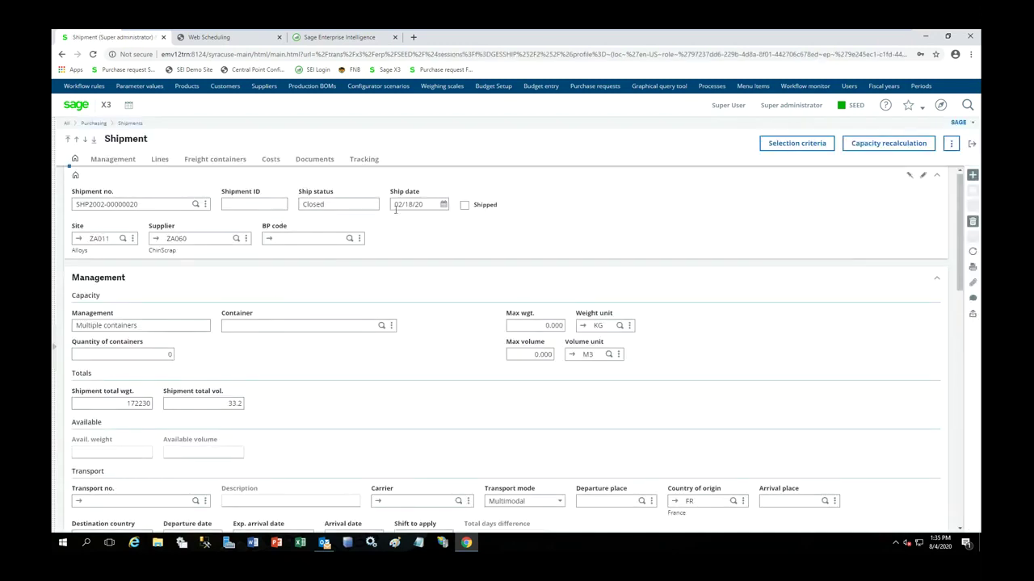
{"action": "left_click", "coordinate": [972, 176]}
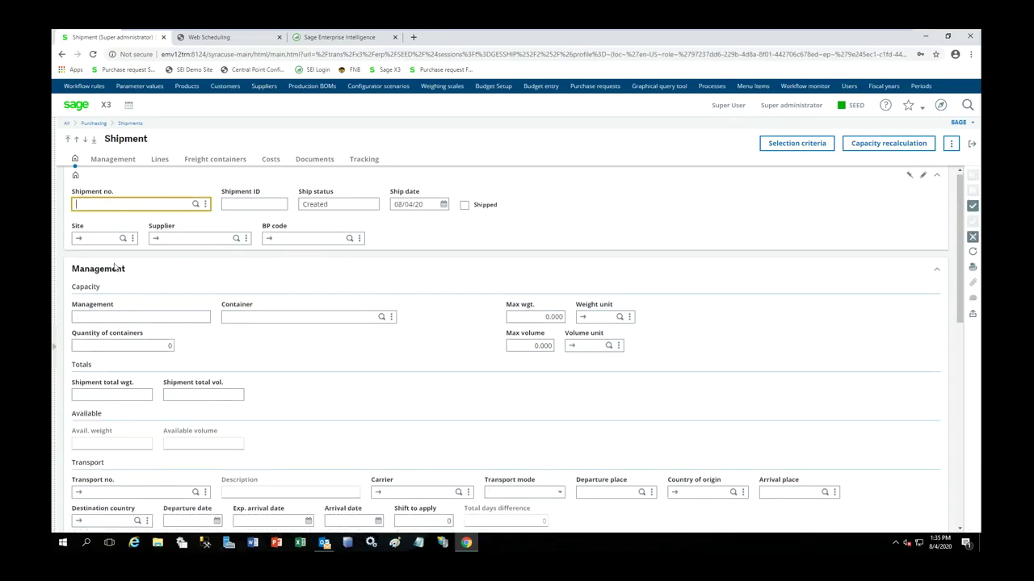
{"action": "key", "text": "Tab"}
{"action": "key", "text": "Tab"}
{"action": "key", "text": "Tab"}
{"action": "key", "text": "Tab"}
{"action": "type", "text": "za011"}
{"action": "key", "text": "Tab"}
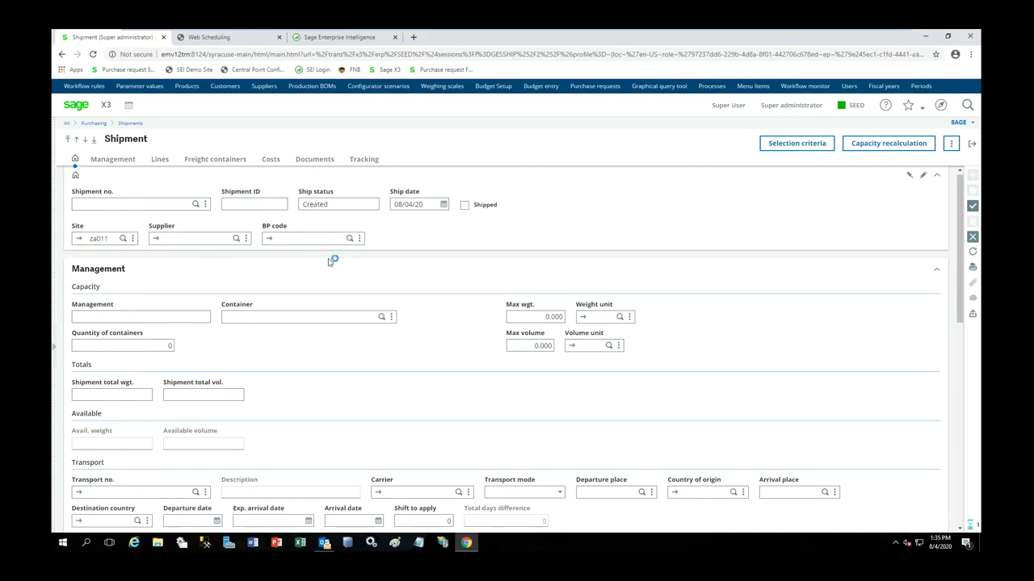
{"action": "type", "text": "za060"}
{"action": "key", "text": "Tab"}
- Add the Scrap Aluminium order line to the shipment from Order selection
{"action": "left_click", "coordinate": [57, 351]}
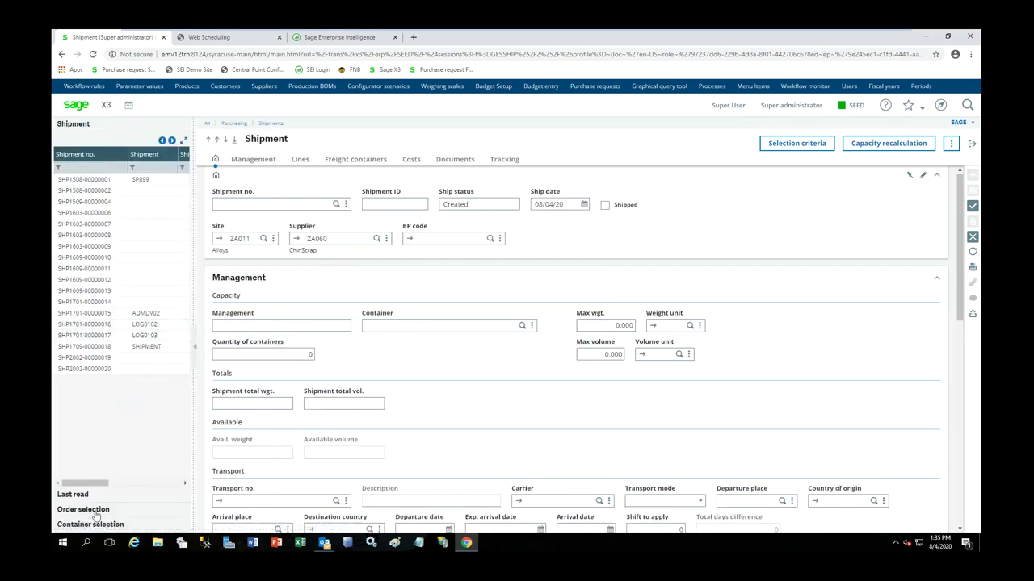
{"action": "left_click", "coordinate": [95, 512]}
{"action": "left_click", "coordinate": [68, 184]}
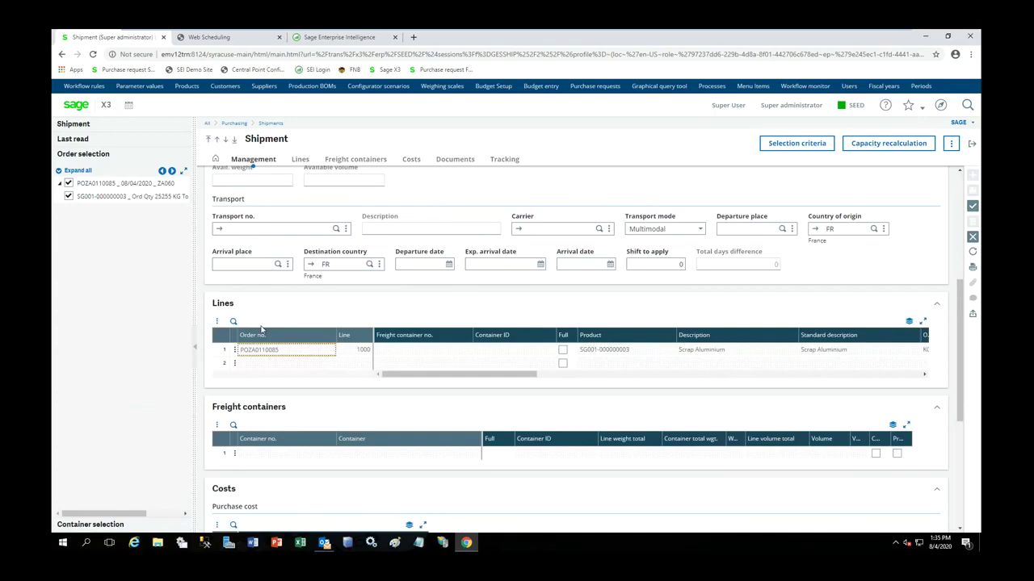
- Set origin country CN and destination ZA, then create the shipment
{"action": "left_click", "coordinate": [839, 231]}
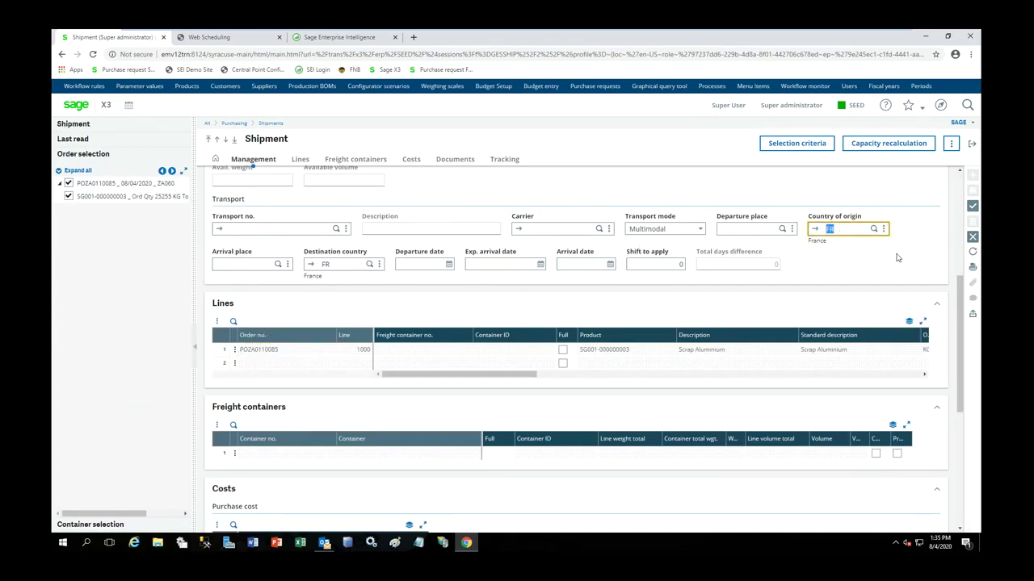
{"action": "type", "text": "CN"}
{"action": "key", "text": "Tab"}
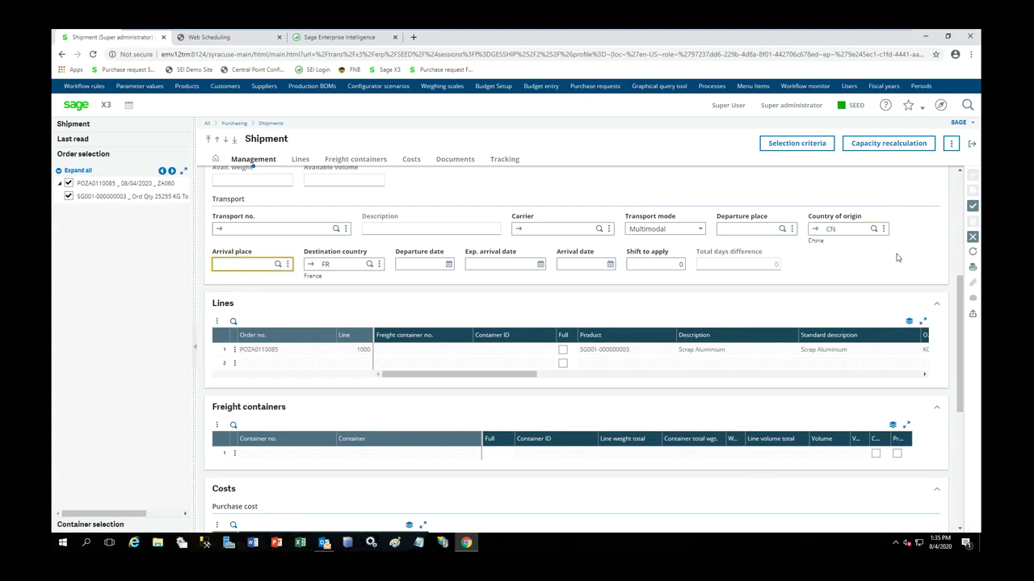
{"action": "key", "text": "Tab"}
{"action": "type", "text": "ZA"}
{"action": "key", "text": "Tab"}
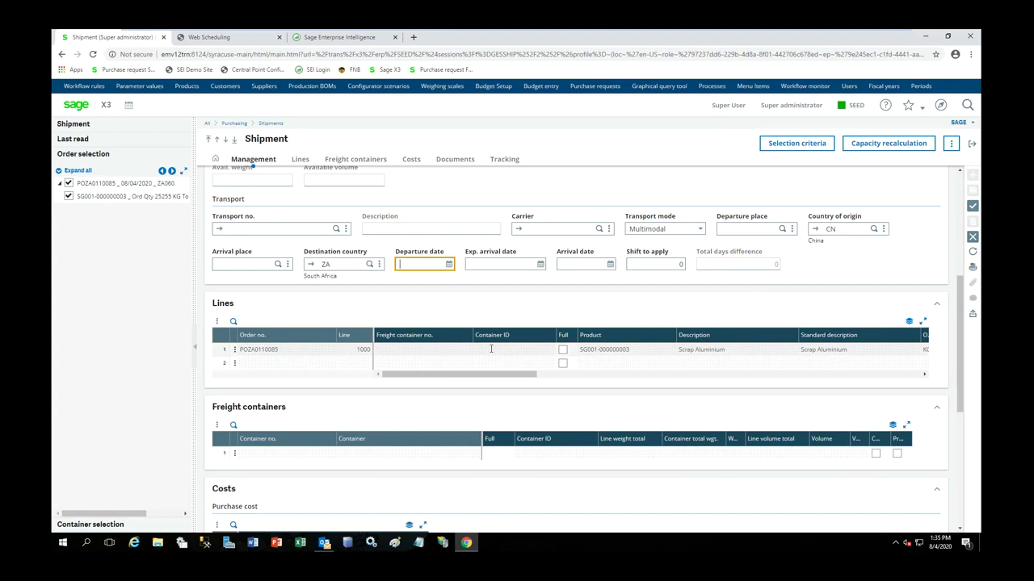
{"action": "left_click", "coordinate": [602, 202]}
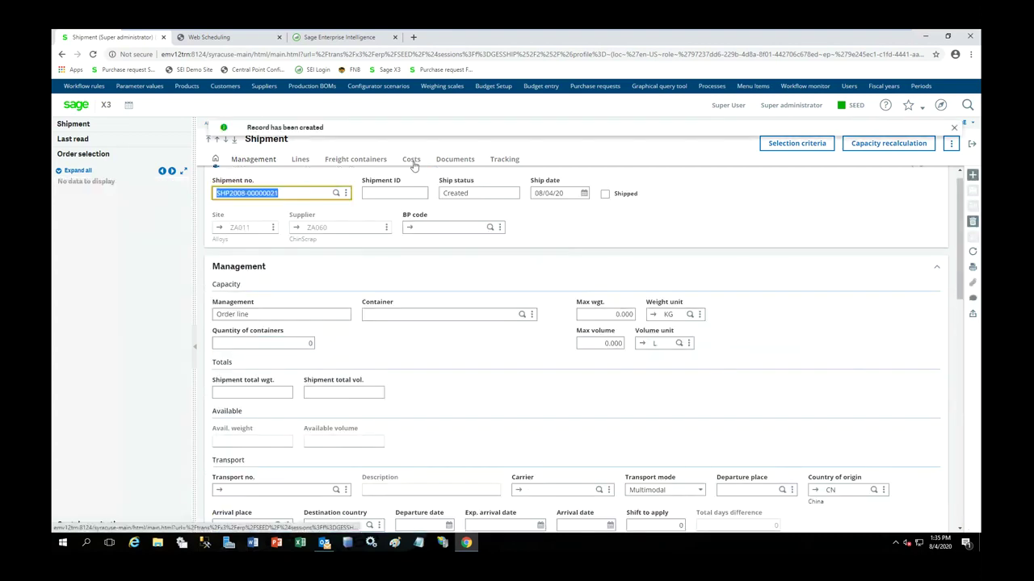
{"action": "left_click", "coordinate": [412, 161]}
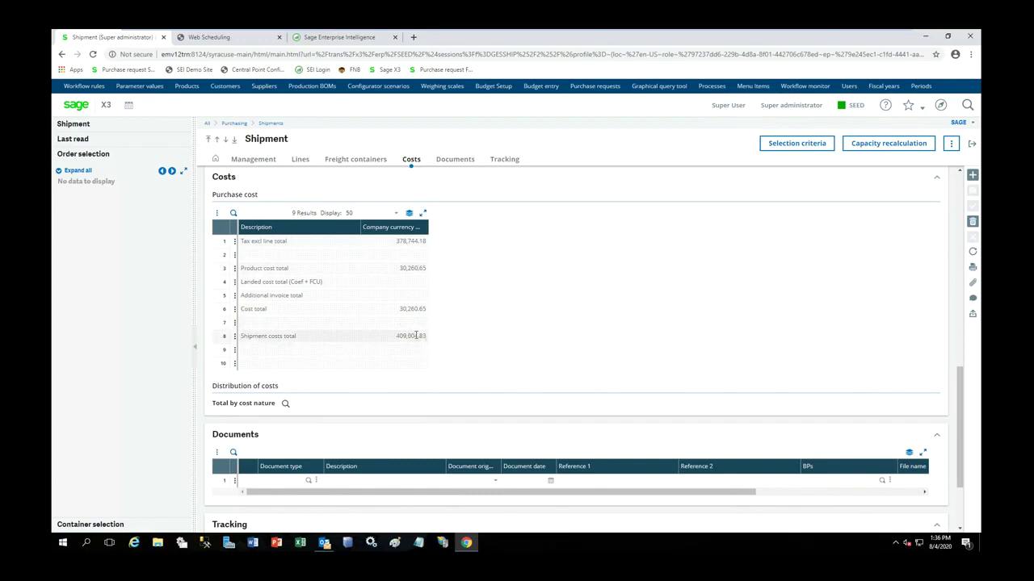
{"action": "left_click", "coordinate": [285, 404]}
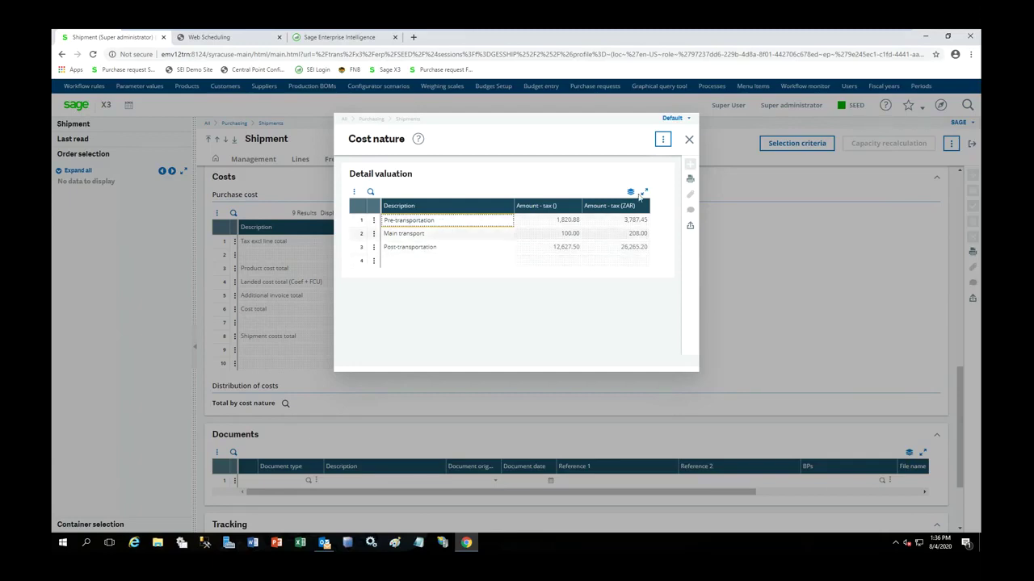
{"action": "left_click", "coordinate": [689, 142]}
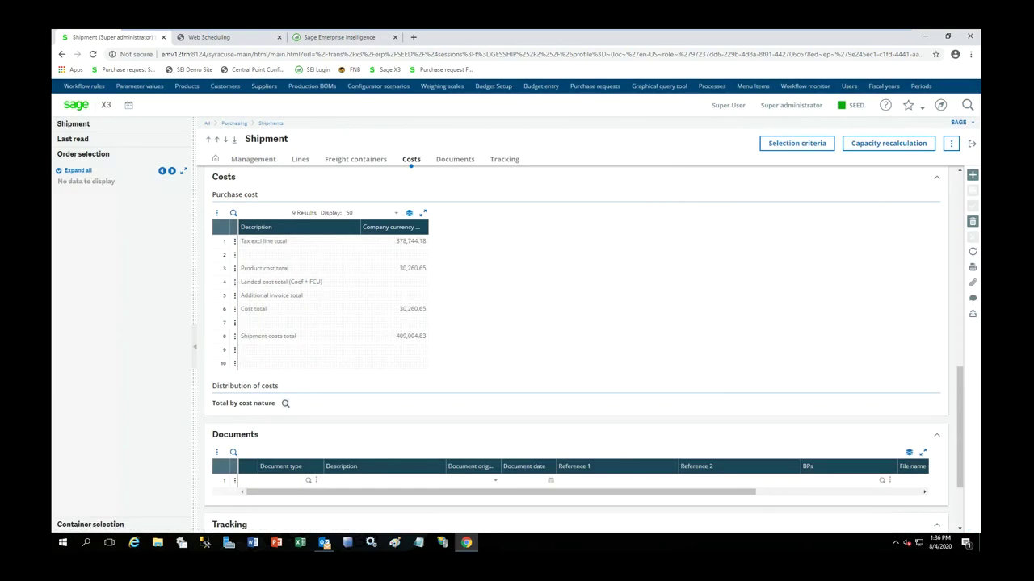
{"action": "left_click", "coordinate": [972, 143]}
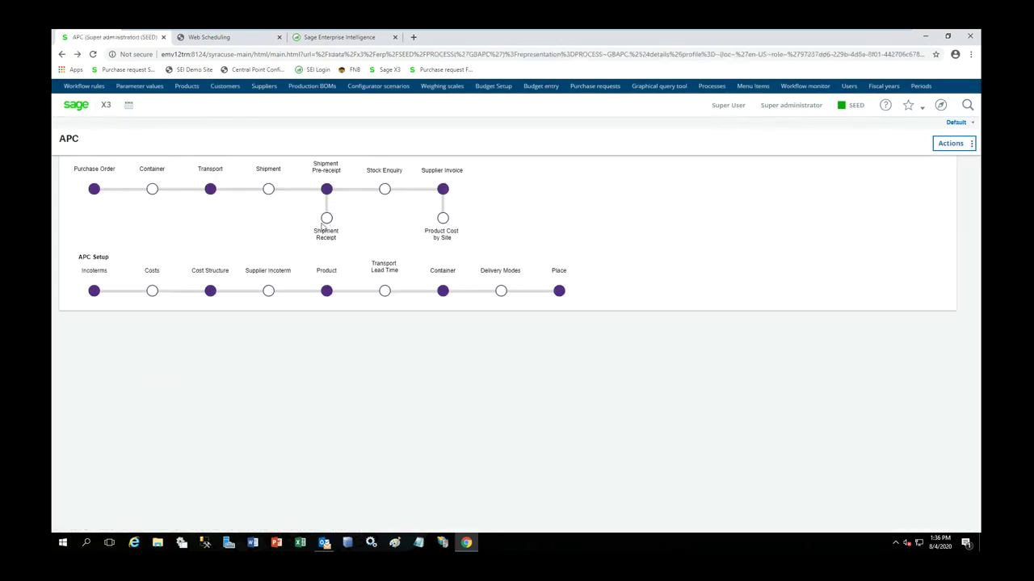
{"action": "left_click", "coordinate": [326, 218]}
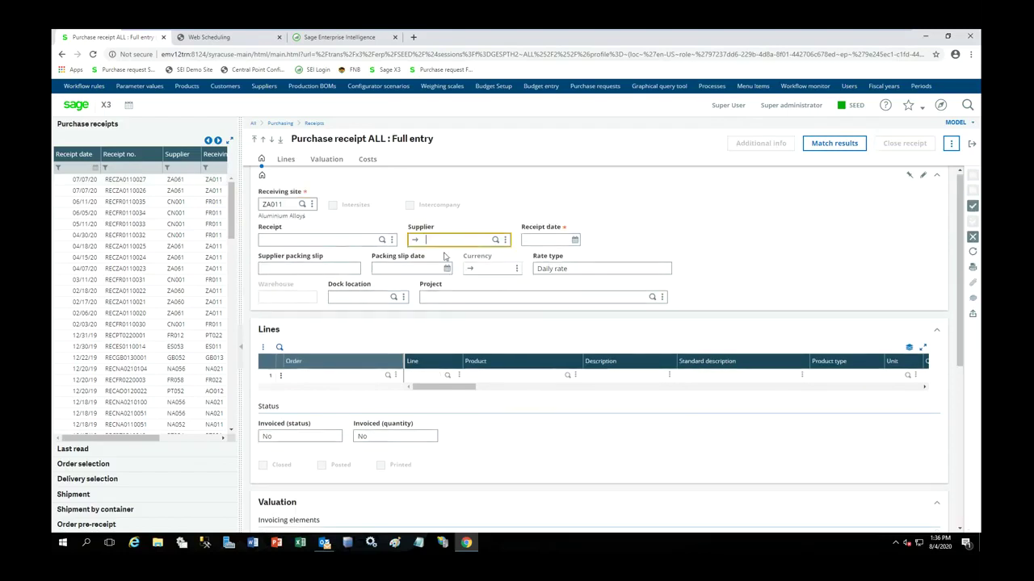
{"action": "type", "text": "60"}
{"action": "key", "text": "Tab"}
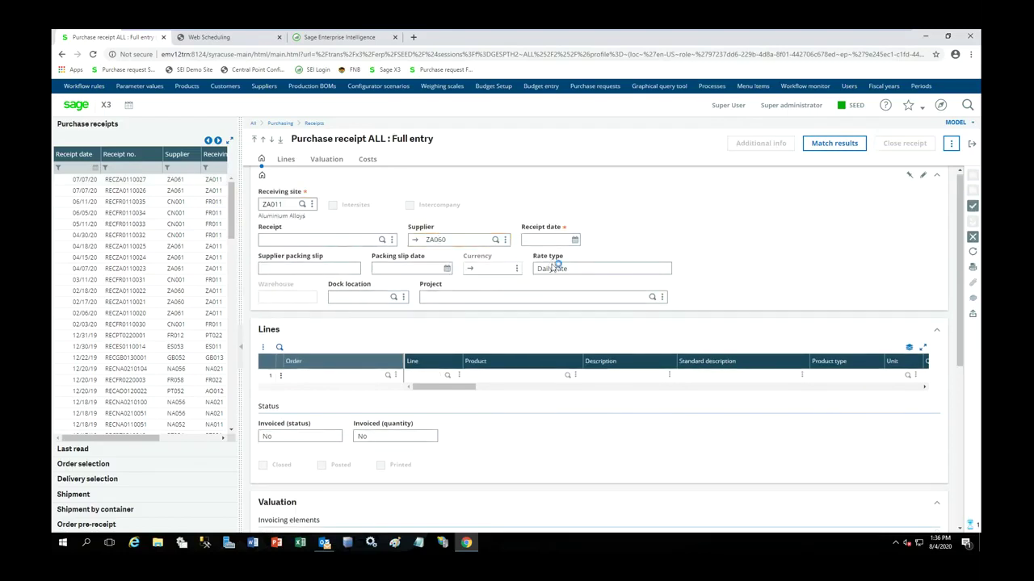
{"action": "left_click", "coordinate": [73, 495]}
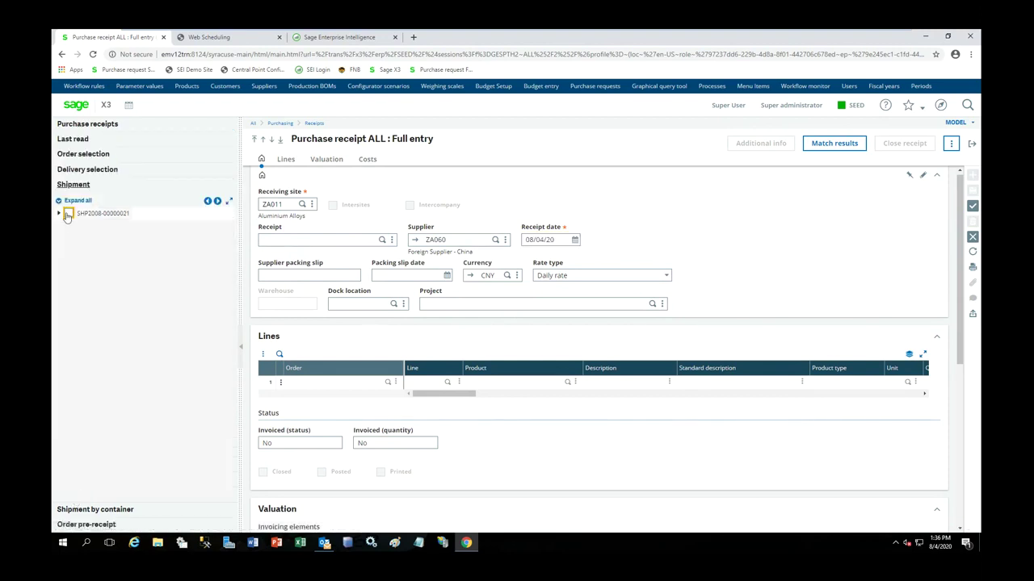
{"action": "left_click", "coordinate": [68, 214]}
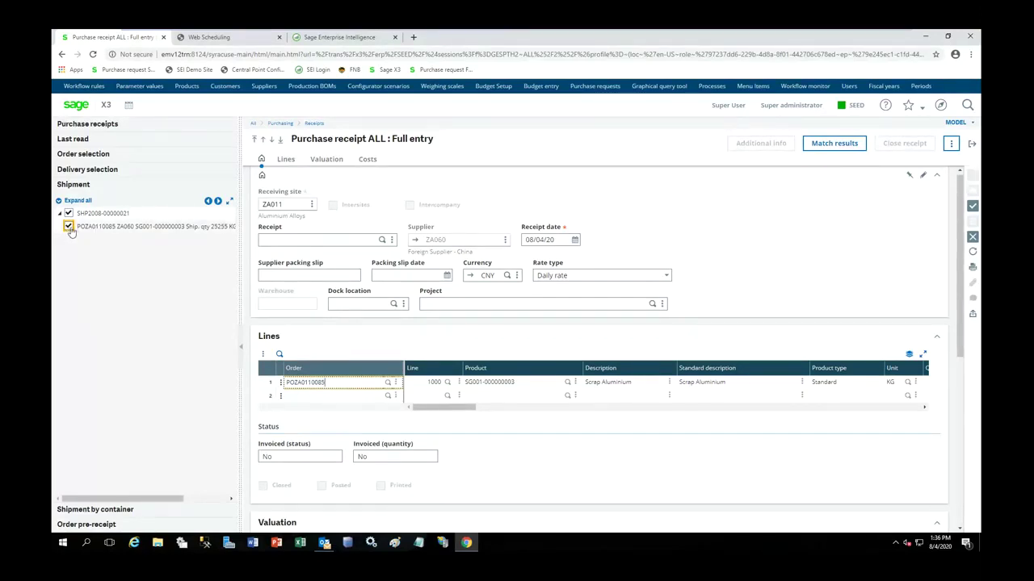
{"action": "left_click_drag", "start_coordinate": [442, 407], "coordinate": [476, 407]}
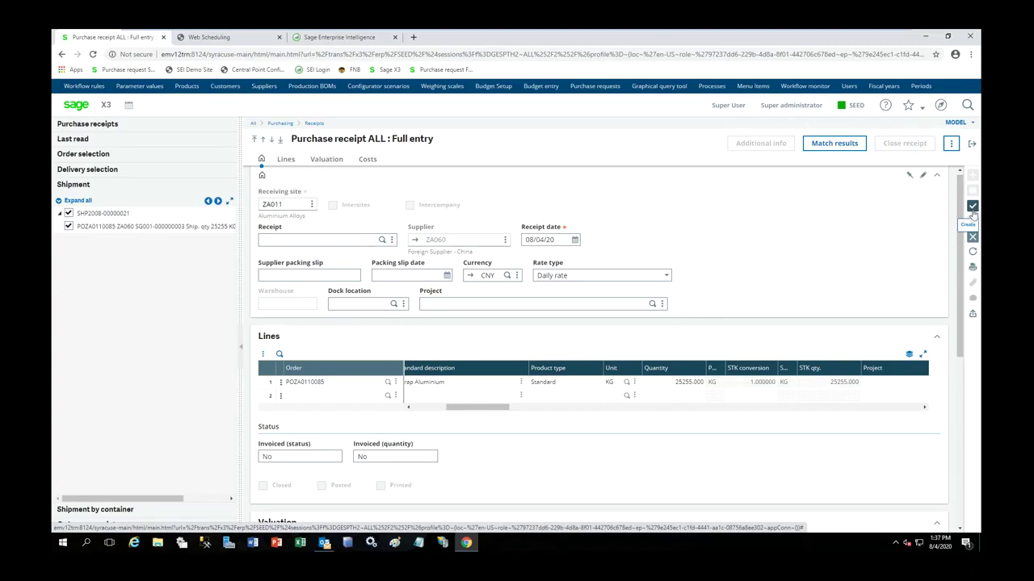
- Create receipt RECZA0110028, accepting the lot complement warning and closing label printing
{"action": "left_click", "coordinate": [972, 208]}
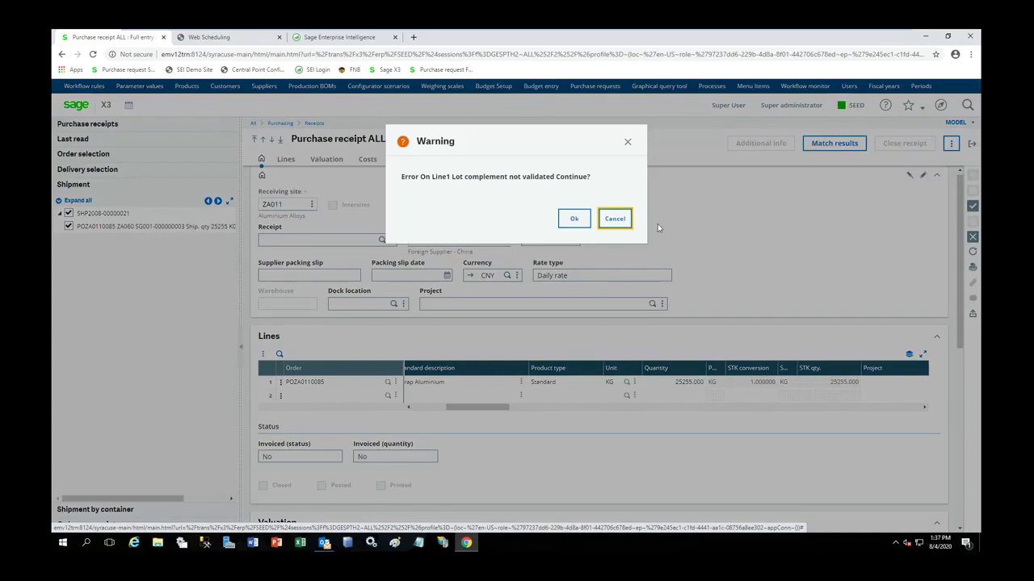
{"action": "left_click", "coordinate": [575, 220]}
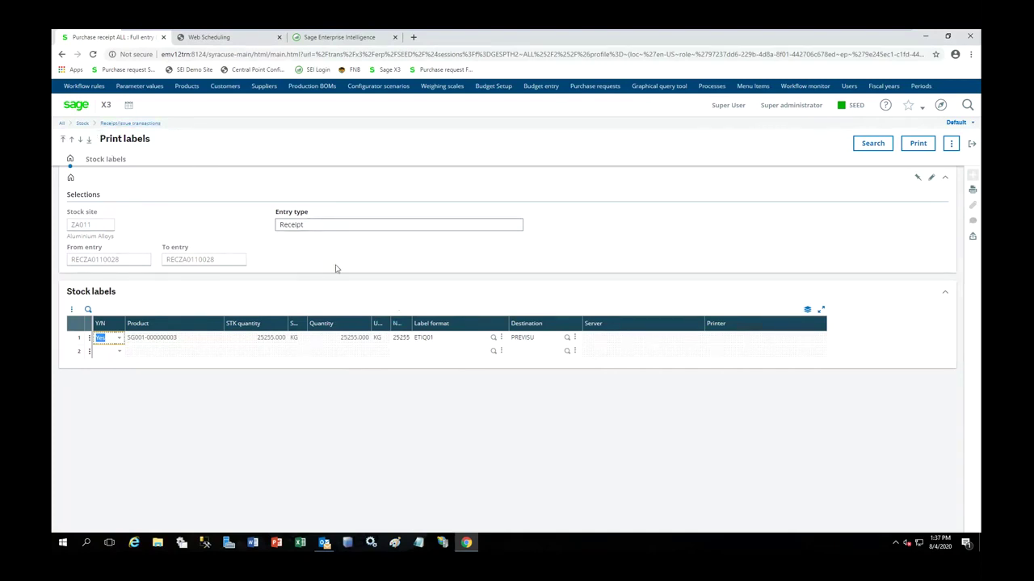
{"action": "left_click", "coordinate": [970, 143]}
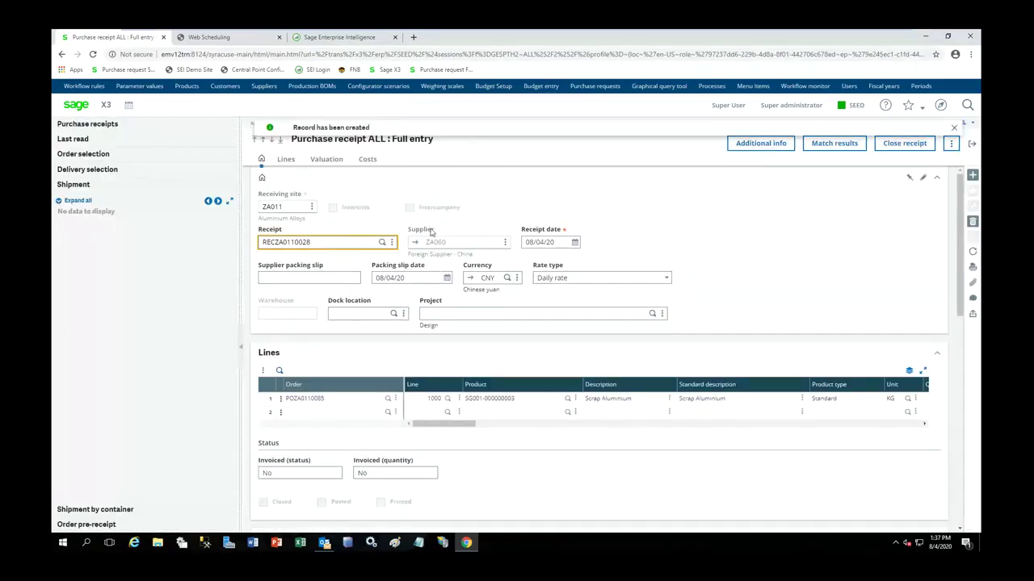
- Start a new receipt for supplier ZA061 and add order POZA0110086 from Order selection
{"action": "left_click", "coordinate": [972, 175]}
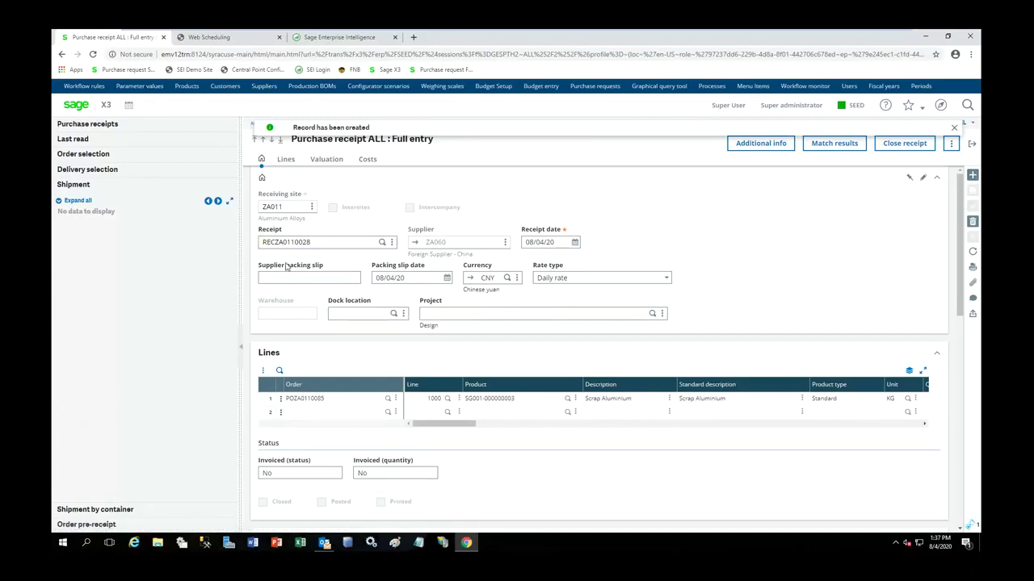
{"action": "key", "text": "Tab"}
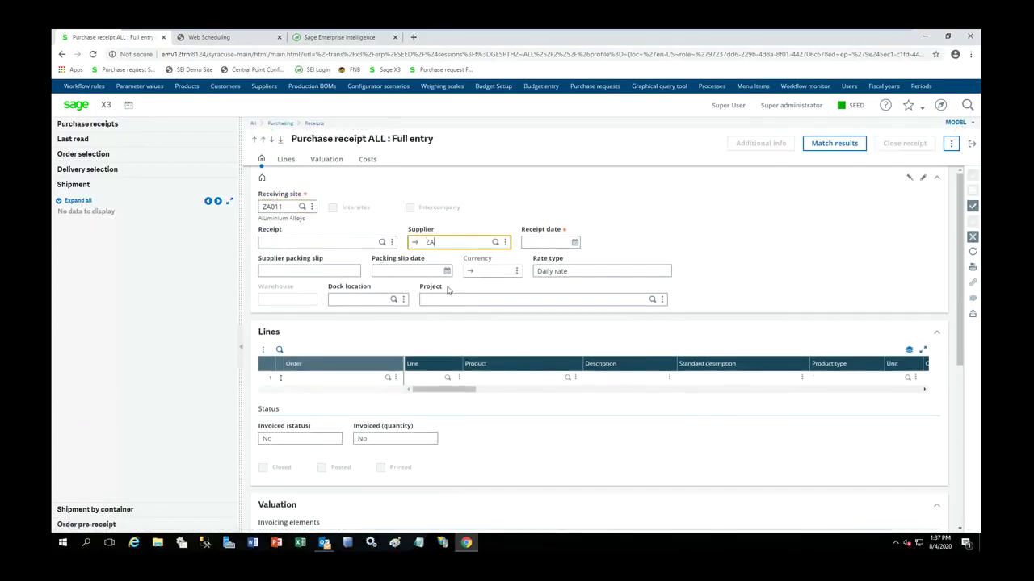
{"action": "key", "text": "Tab"}
{"action": "key", "text": "Tab"}
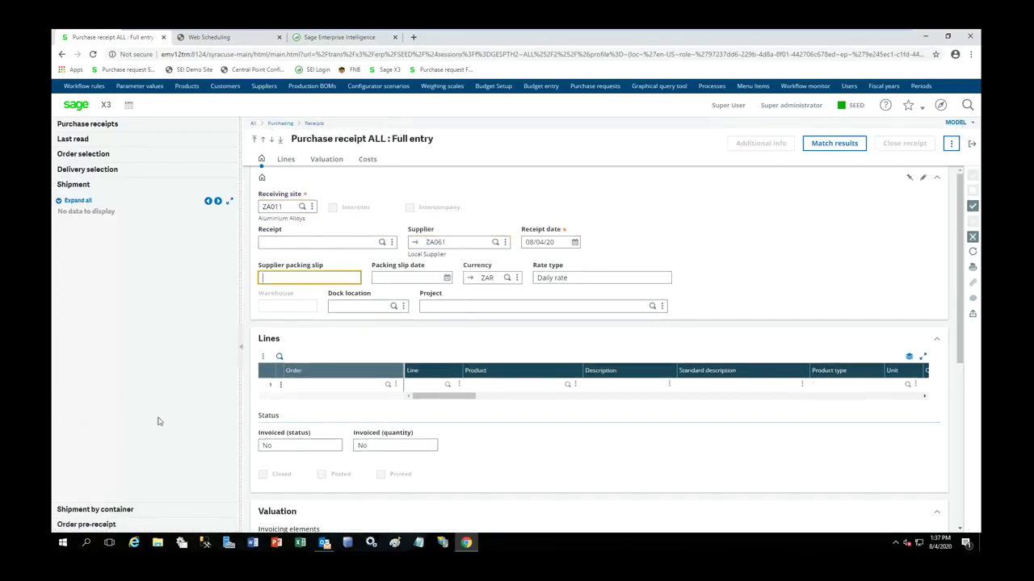
{"action": "left_click", "coordinate": [74, 156]}
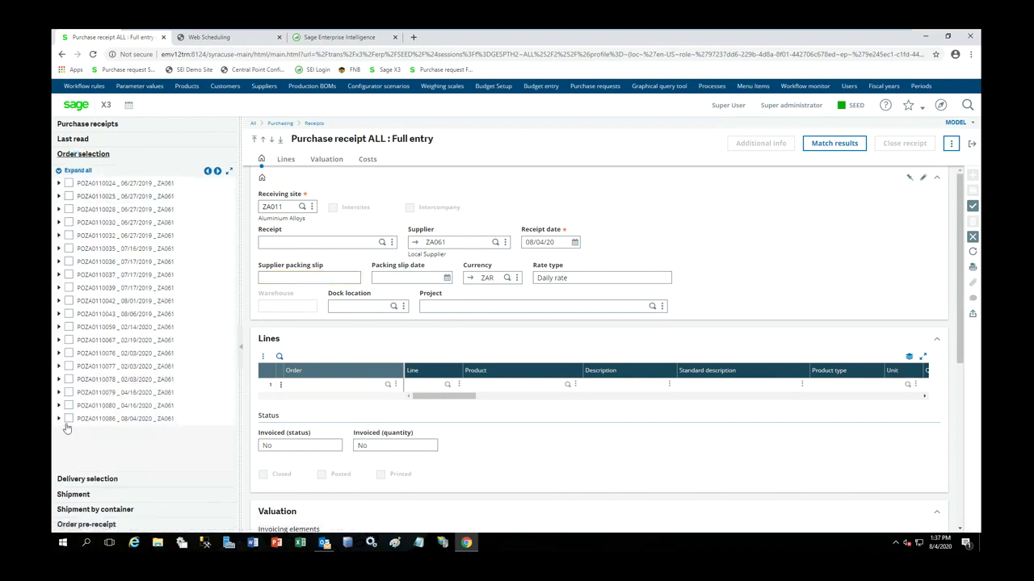
{"action": "left_click", "coordinate": [69, 419]}
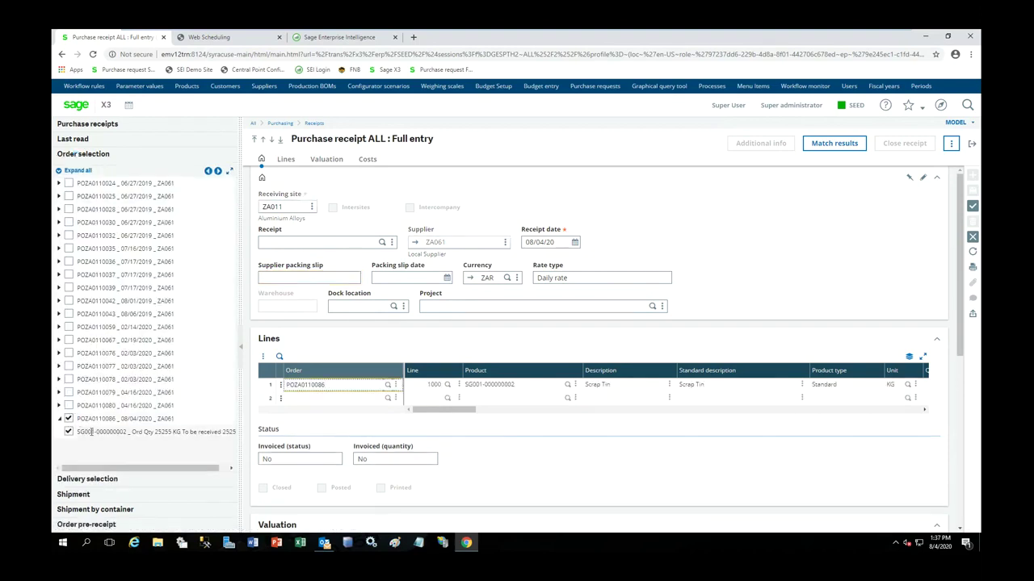
- Create receipt RECZA0110029, accept the lot warning, and return to the APC diagram
{"action": "left_click", "coordinate": [973, 208]}
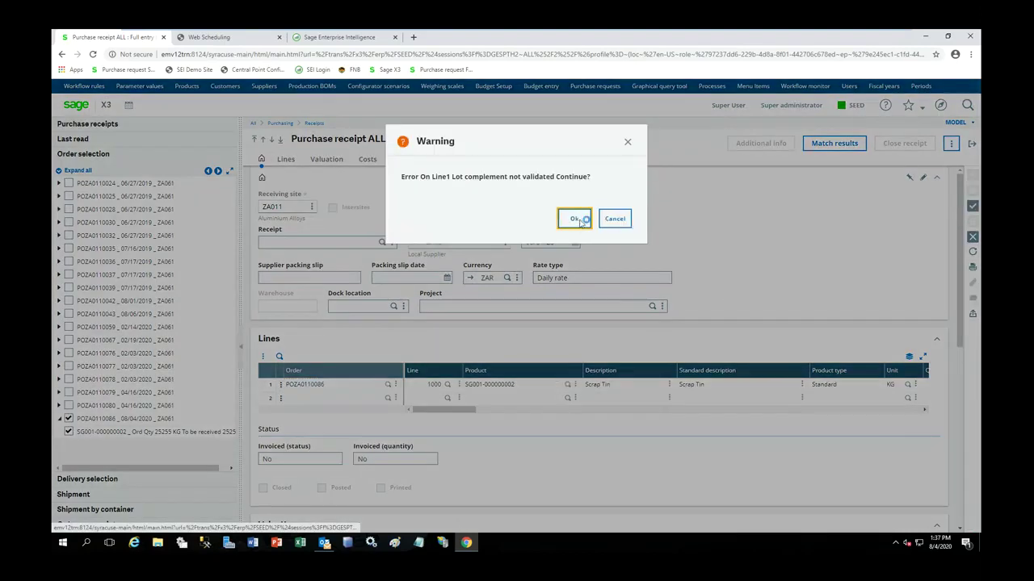
{"action": "left_click", "coordinate": [578, 223]}
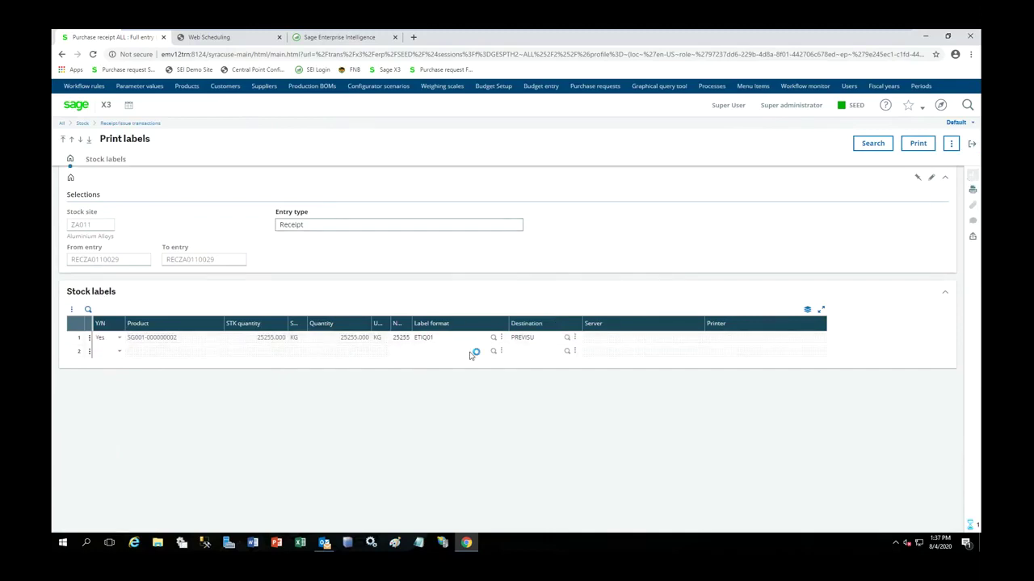
{"action": "left_click", "coordinate": [968, 150]}
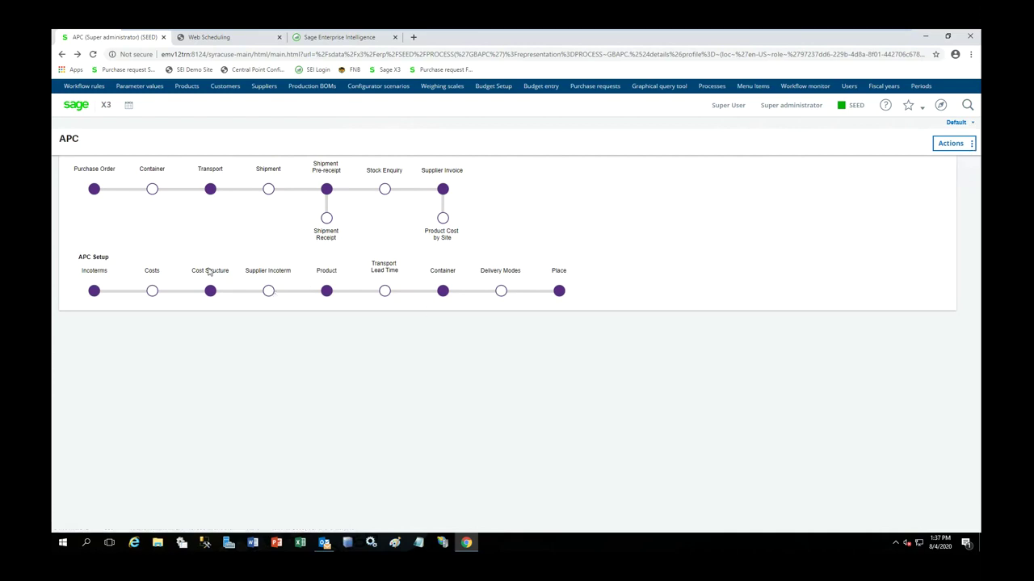
{"action": "left_click", "coordinate": [386, 192]}
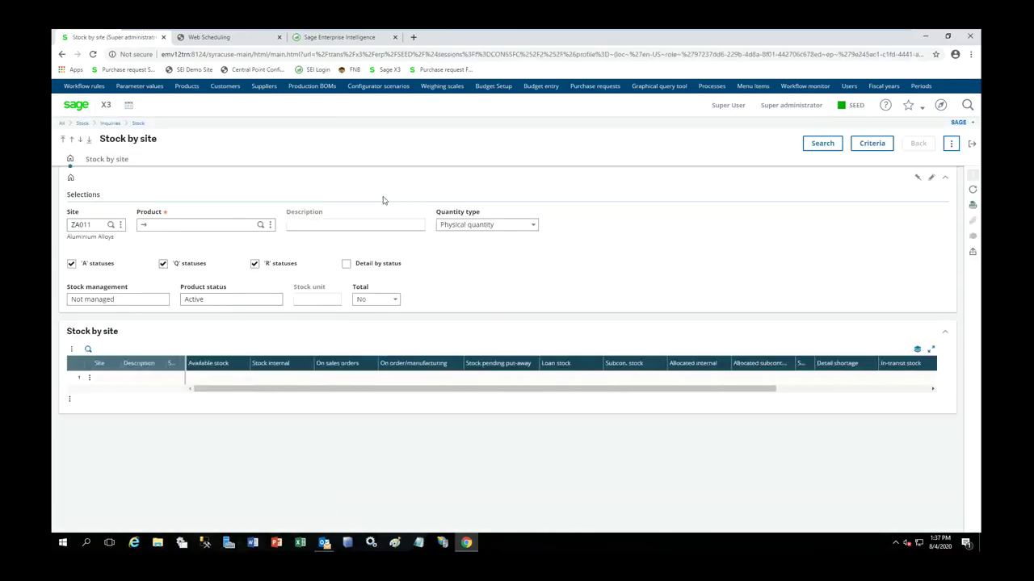
{"action": "left_click", "coordinate": [220, 227]}
{"action": "type", "text": "SCAP"}
{"action": "key", "text": "Tab"}
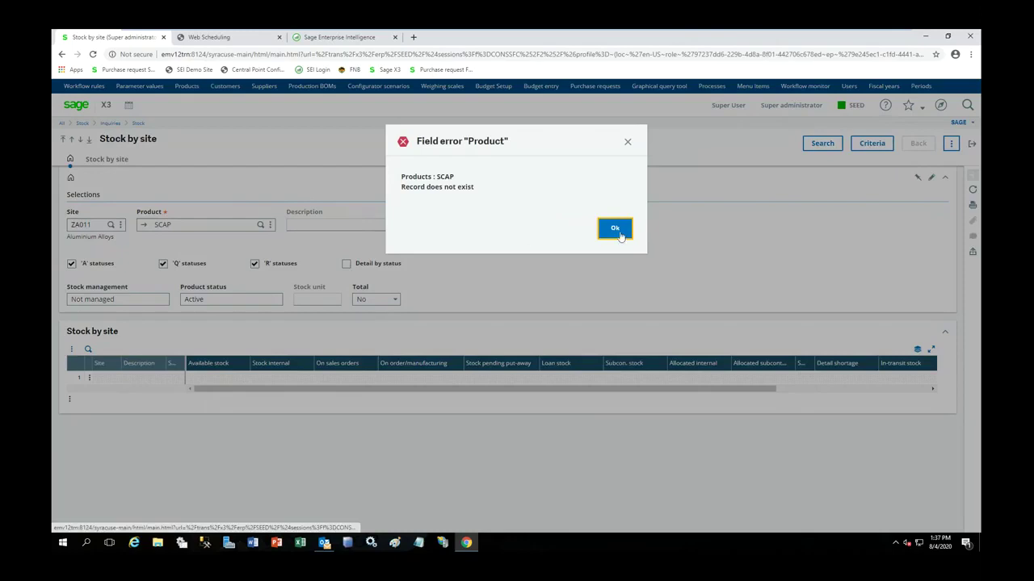
{"action": "left_click", "coordinate": [620, 231]}
{"action": "type", "text": "SCRAP"}
{"action": "key", "text": "Tab"}
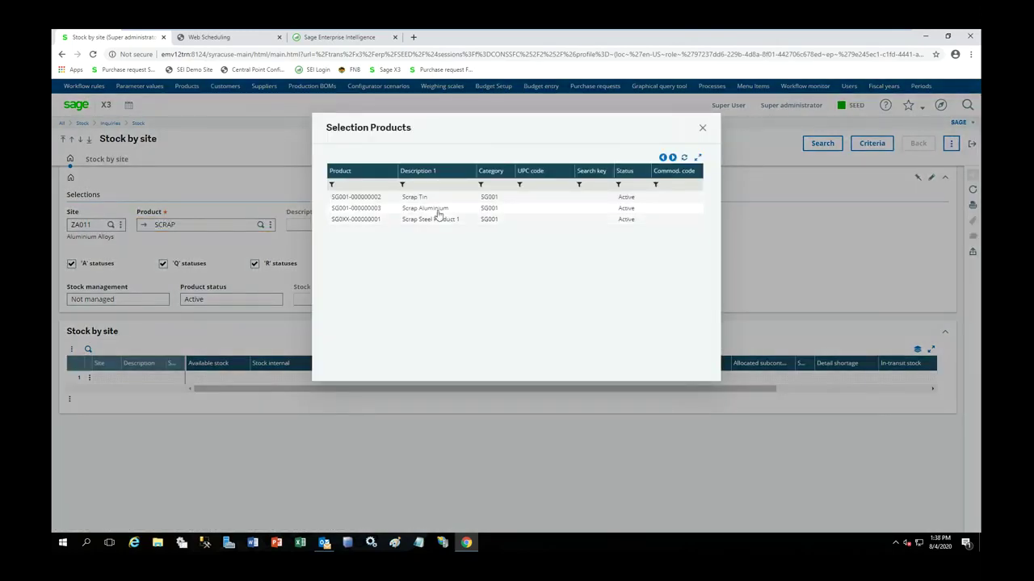
{"action": "left_click", "coordinate": [427, 199]}
{"action": "left_click", "coordinate": [820, 143]}
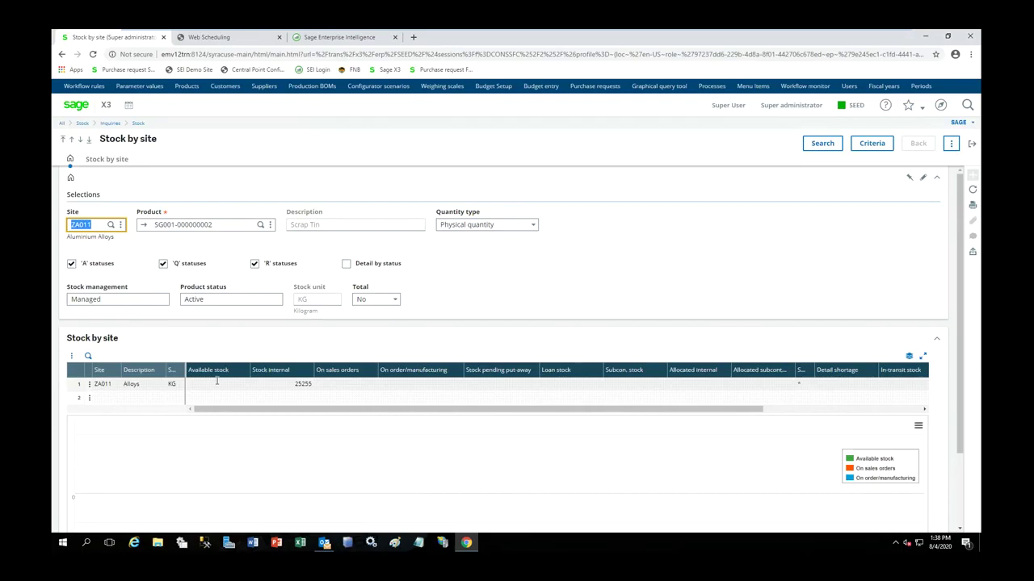
{"action": "left_click", "coordinate": [952, 146]}
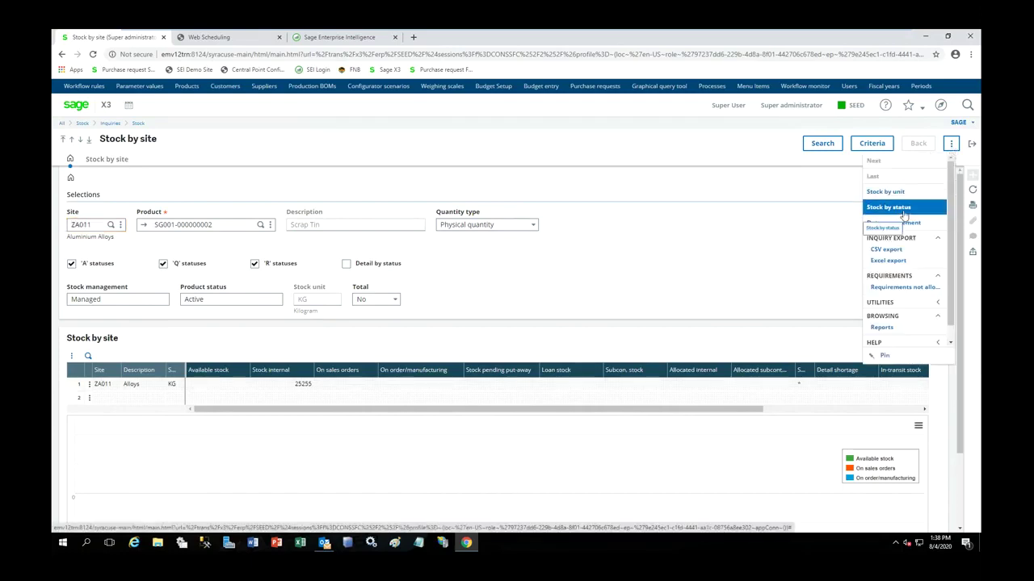
{"action": "left_click", "coordinate": [896, 208]}
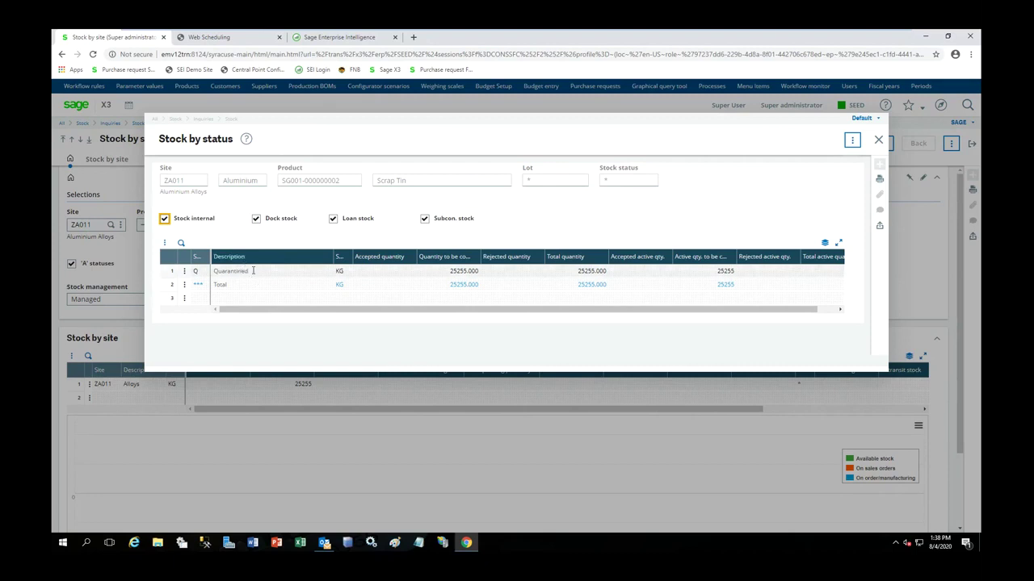
{"action": "left_click", "coordinate": [879, 139]}
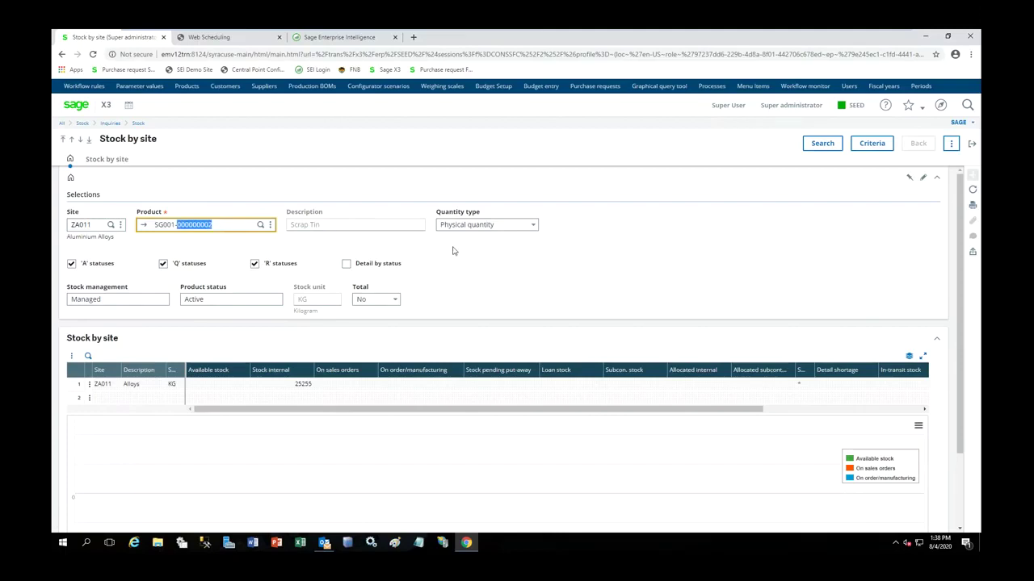
- Switch the stock enquiry to Scrap Aluminium, clear the site filter, then close the inquiry
{"action": "key", "text": "BackSpace"}
{"action": "key", "text": "BackSpace"}
{"action": "key", "text": "BackSpace"}
{"action": "key", "text": "BackSpace"}
{"action": "key", "text": "BackSpace"}
{"action": "key", "text": "BackSpace"}
{"action": "key", "text": "BackSpace"}
{"action": "type", "text": "SCRAP"}
{"action": "key", "text": "Tab"}
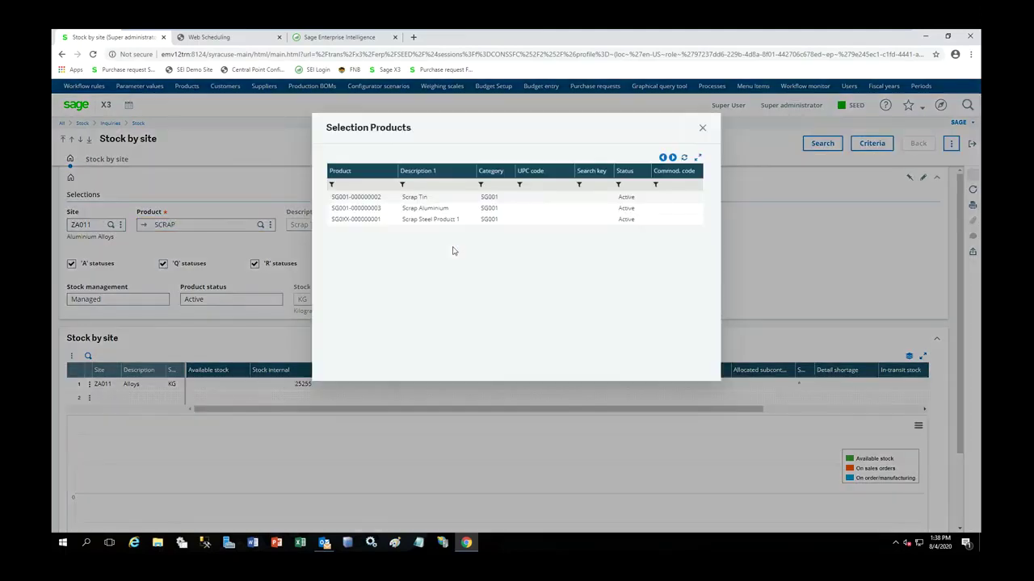
{"action": "left_click", "coordinate": [440, 209]}
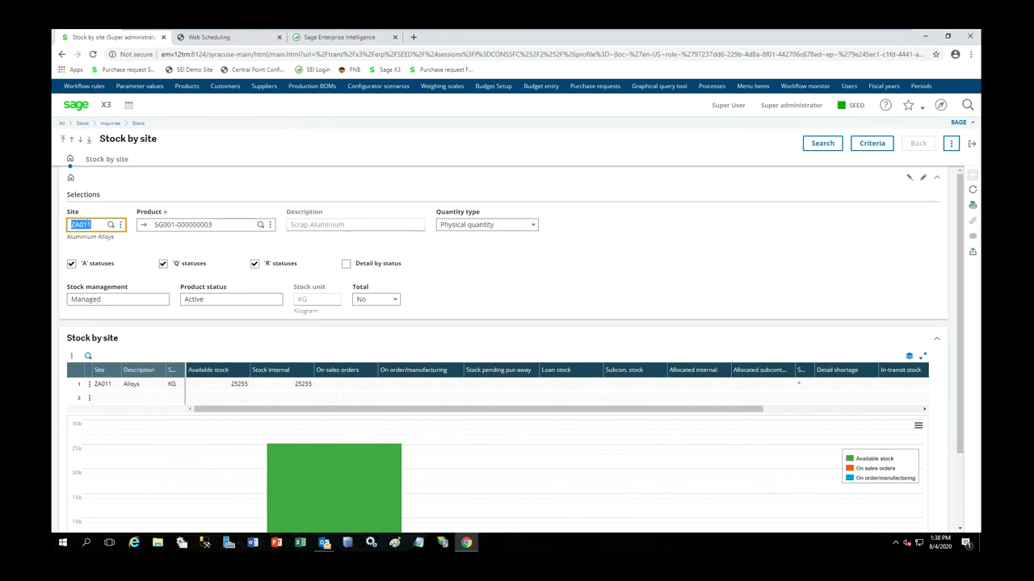
{"action": "key", "text": "BackSpace"}
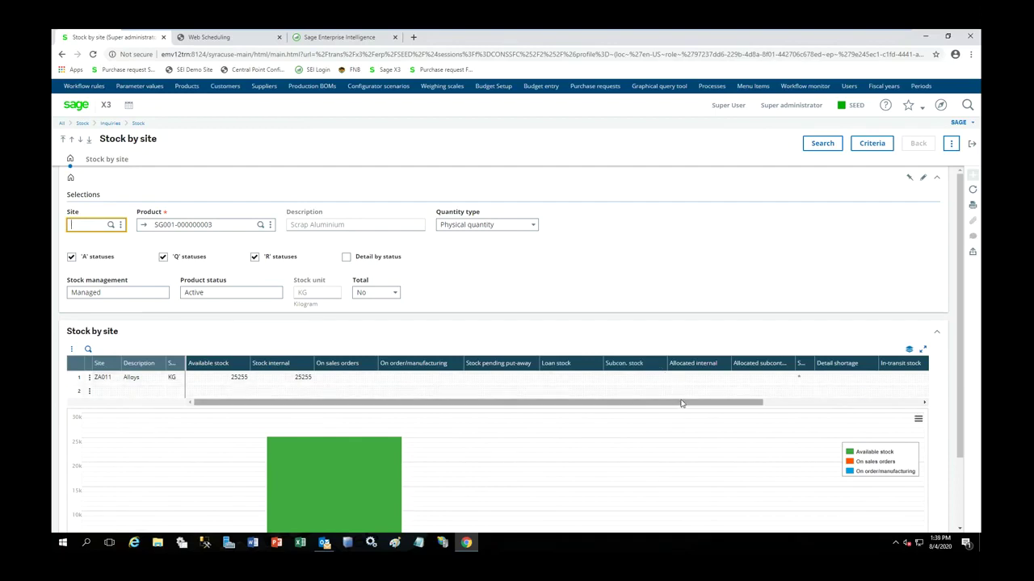
{"action": "left_click_drag", "start_coordinate": [682, 403], "coordinate": [743, 402]}
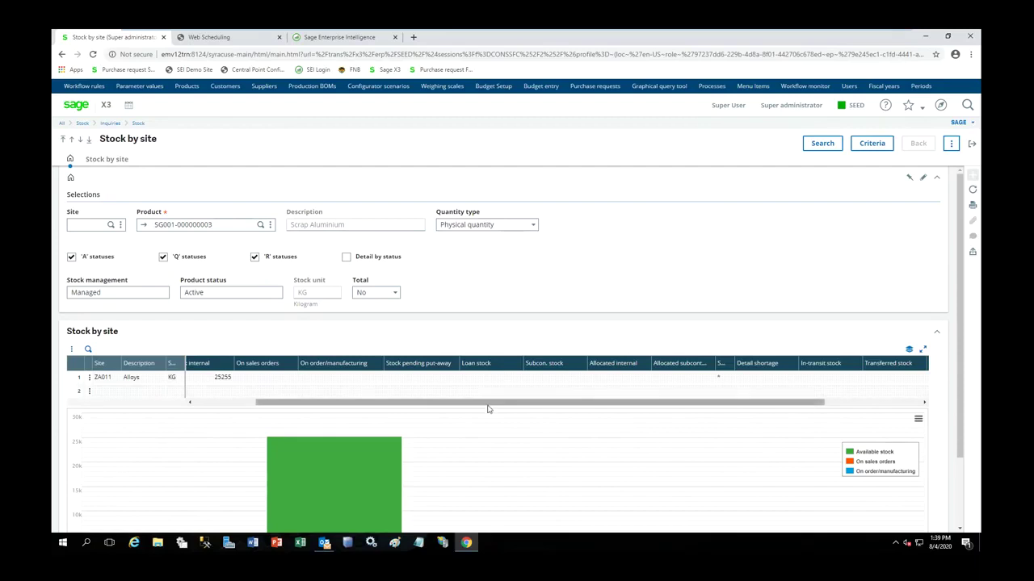
{"action": "left_click", "coordinate": [971, 146]}
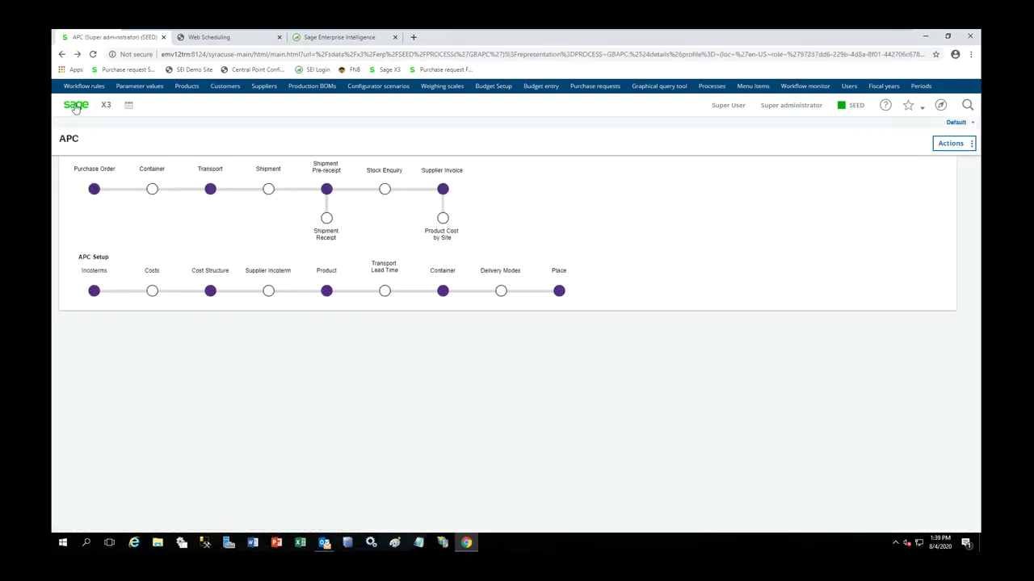
- Open Quality control entry from the Manufacturing home and select analysis request QUAZA0110181
{"action": "left_click", "coordinate": [75, 106]}
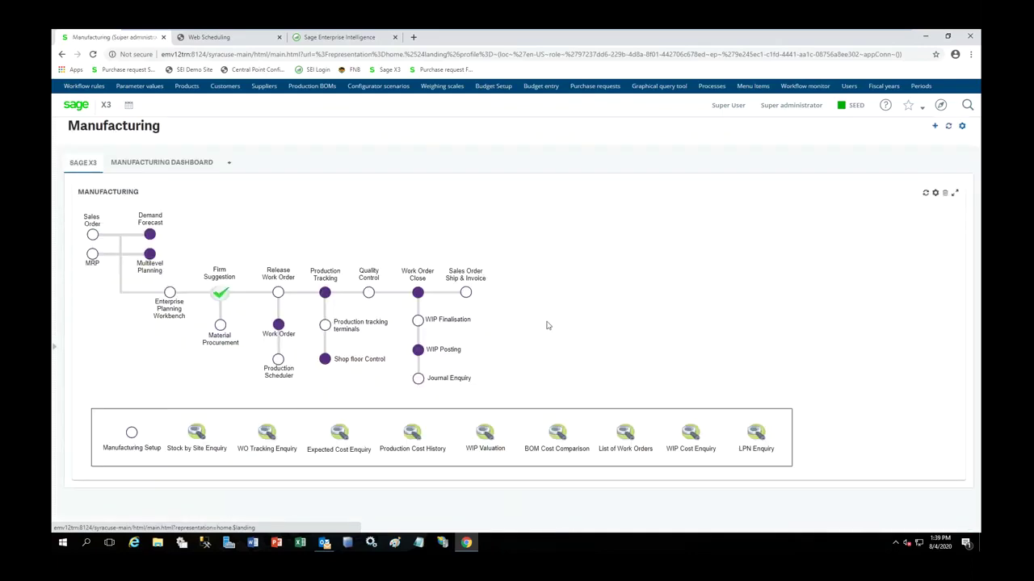
{"action": "left_click", "coordinate": [370, 294]}
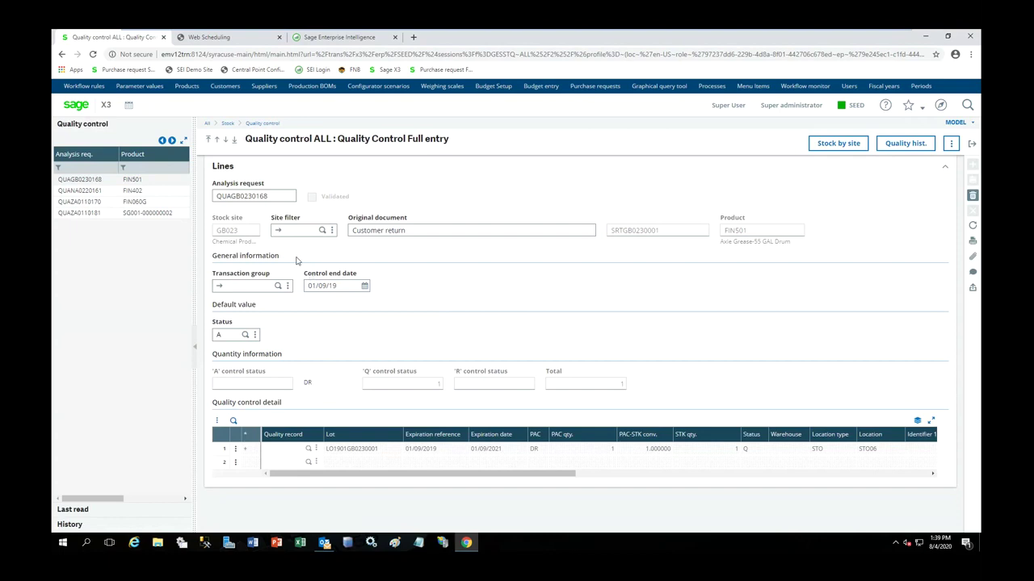
{"action": "left_click", "coordinate": [154, 214]}
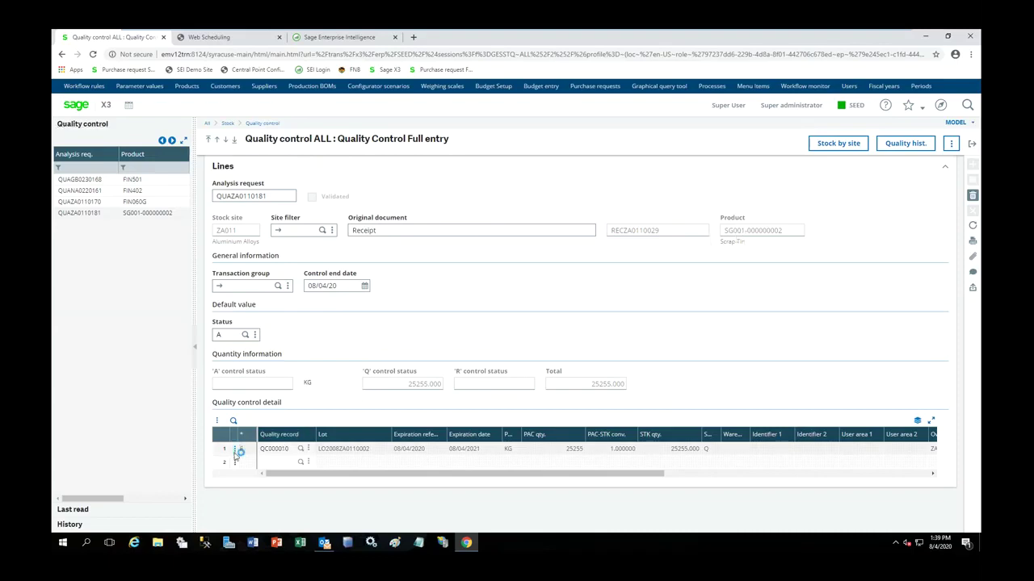
- Answer YES for Raw Material Certification in quality record QC000010 and save
{"action": "left_click", "coordinate": [234, 450]}
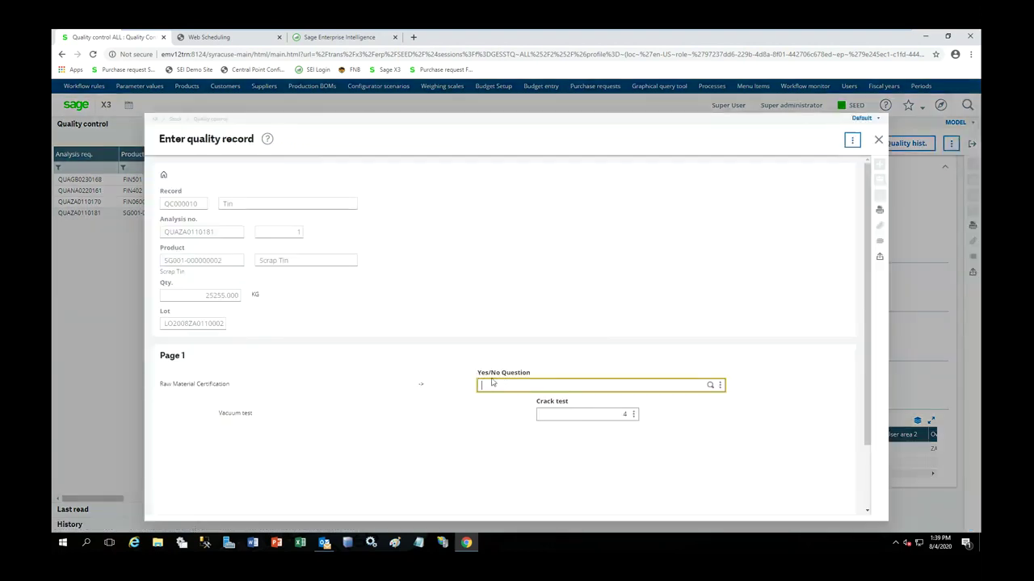
{"action": "left_click", "coordinate": [711, 386]}
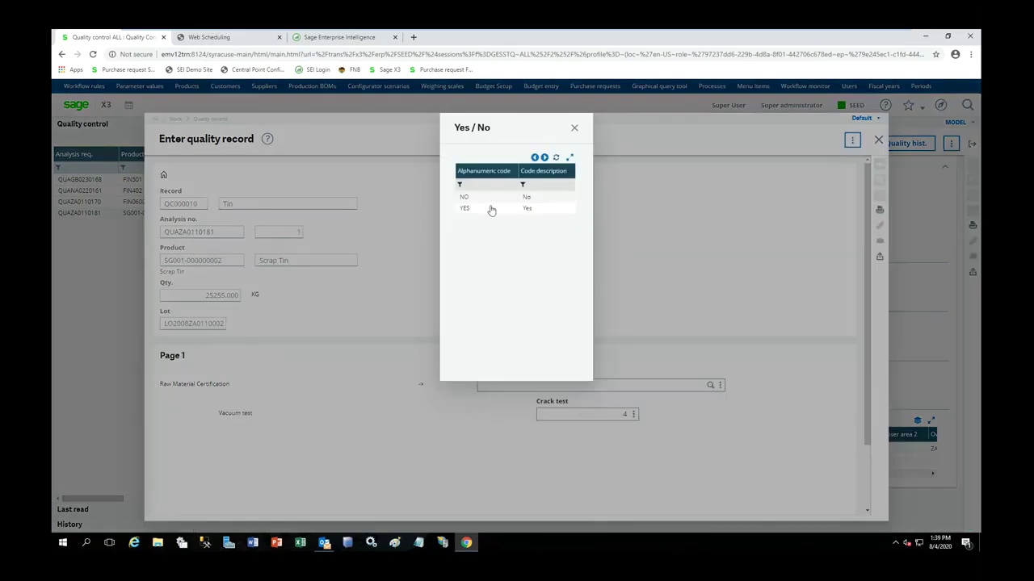
{"action": "left_click", "coordinate": [489, 208]}
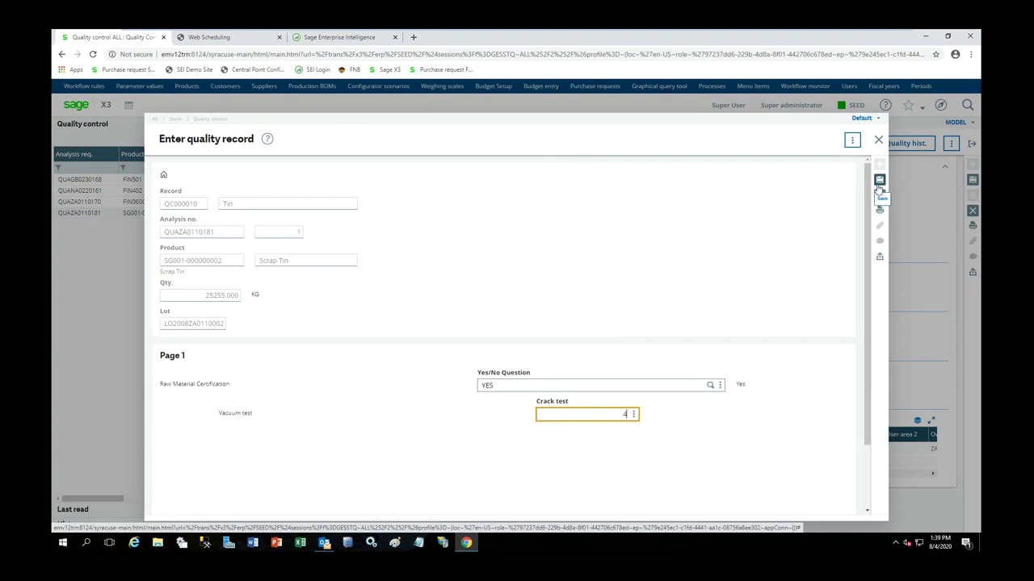
{"action": "left_click", "coordinate": [879, 182]}
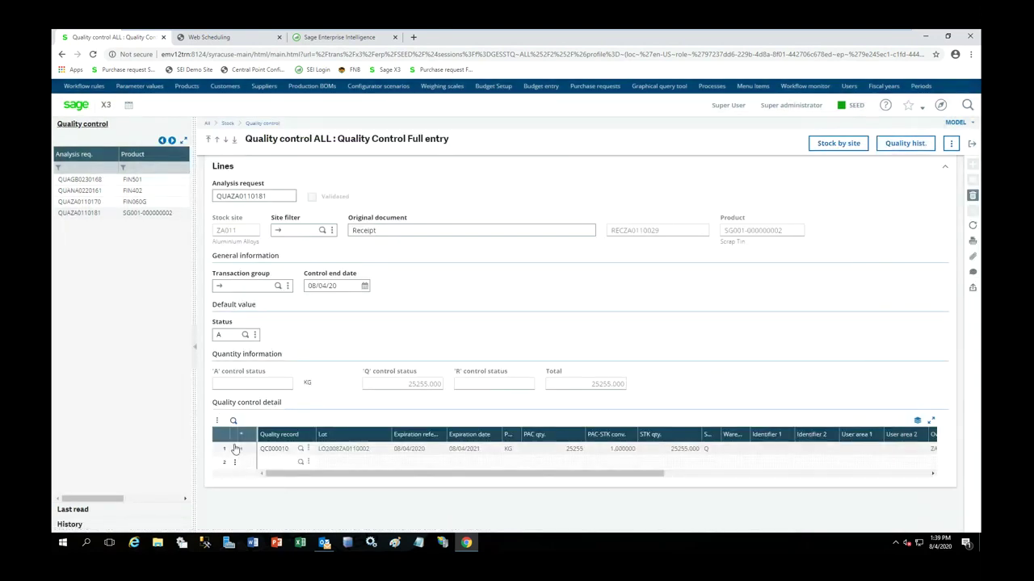
- Enter quality control detail for line 1, qualifying 25255 KG at status A, then save and close
{"action": "left_click", "coordinate": [235, 459]}
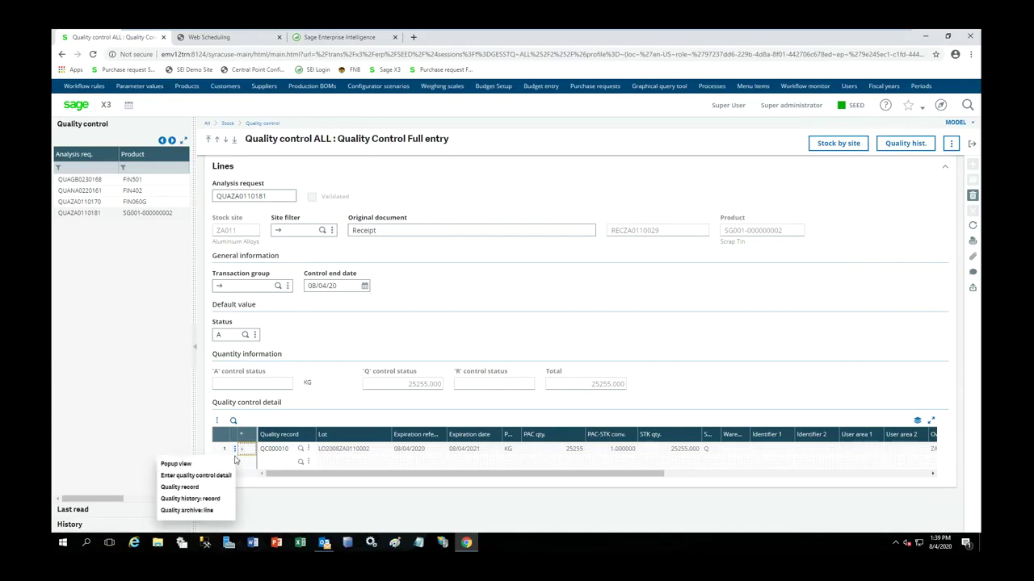
{"action": "left_click", "coordinate": [195, 475]}
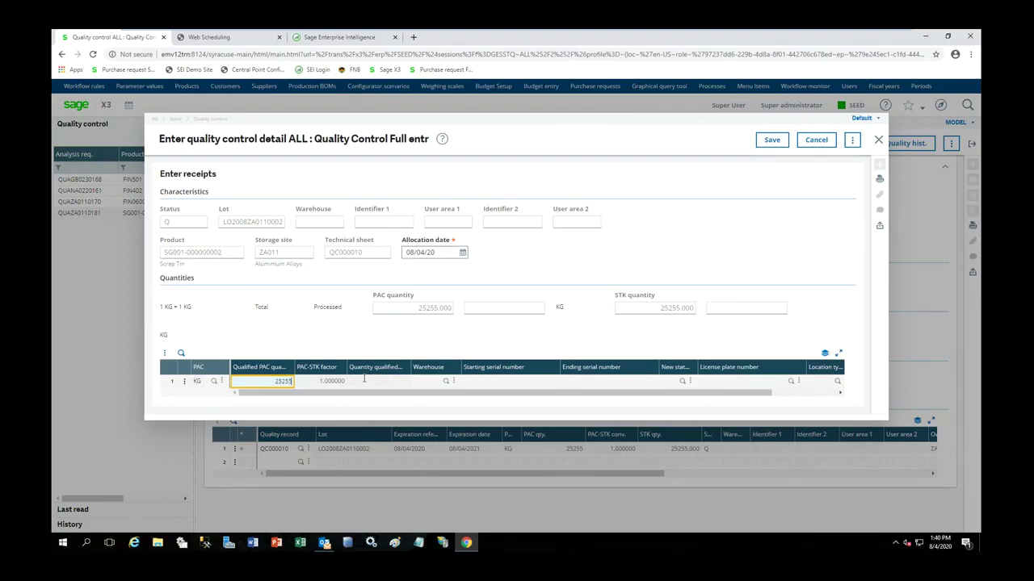
{"action": "key", "text": "Tab"}
{"action": "key", "text": "Tab"}
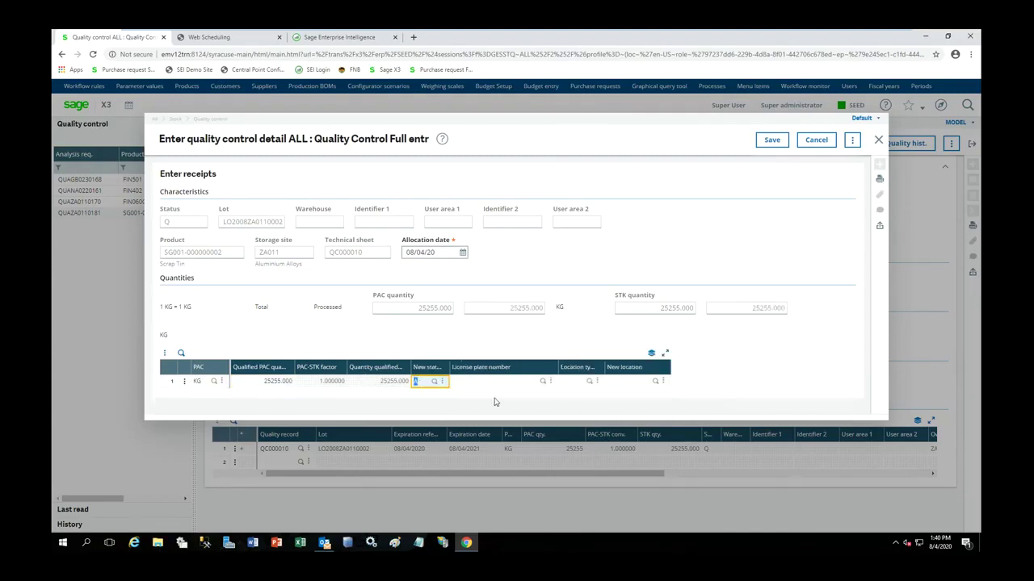
{"action": "left_click", "coordinate": [772, 142]}
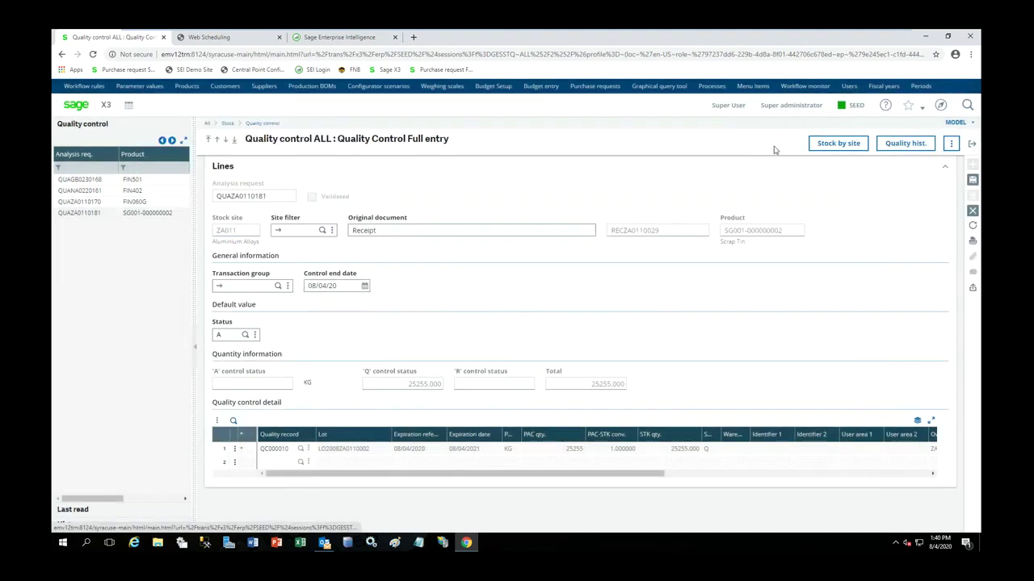
{"action": "left_click", "coordinate": [973, 180]}
{"action": "left_click", "coordinate": [973, 144]}
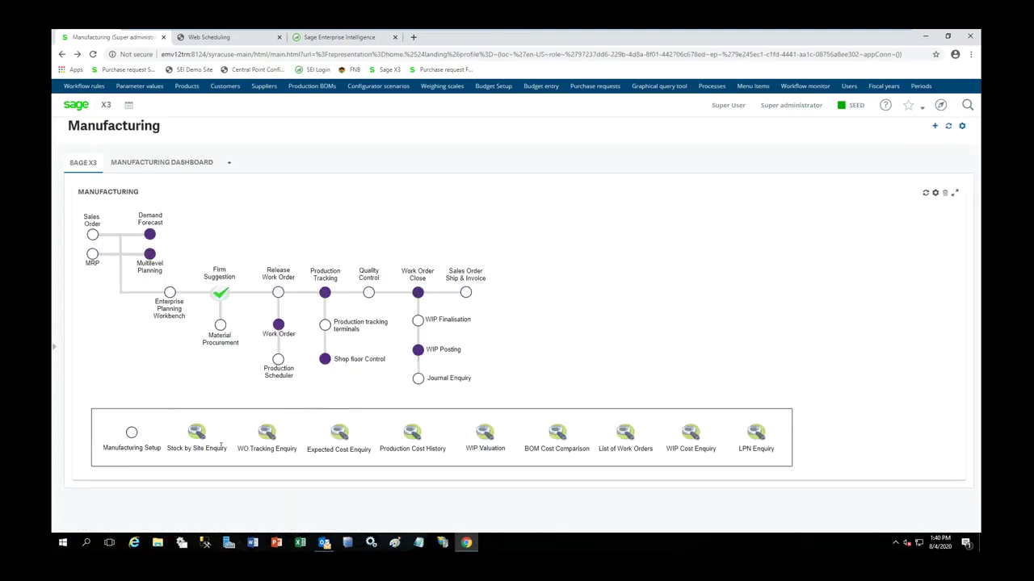
- Search Stock by Site for Scrap Tin (SCRAP) to confirm 25255 KG at ZA011, then close it
{"action": "left_click", "coordinate": [197, 436]}
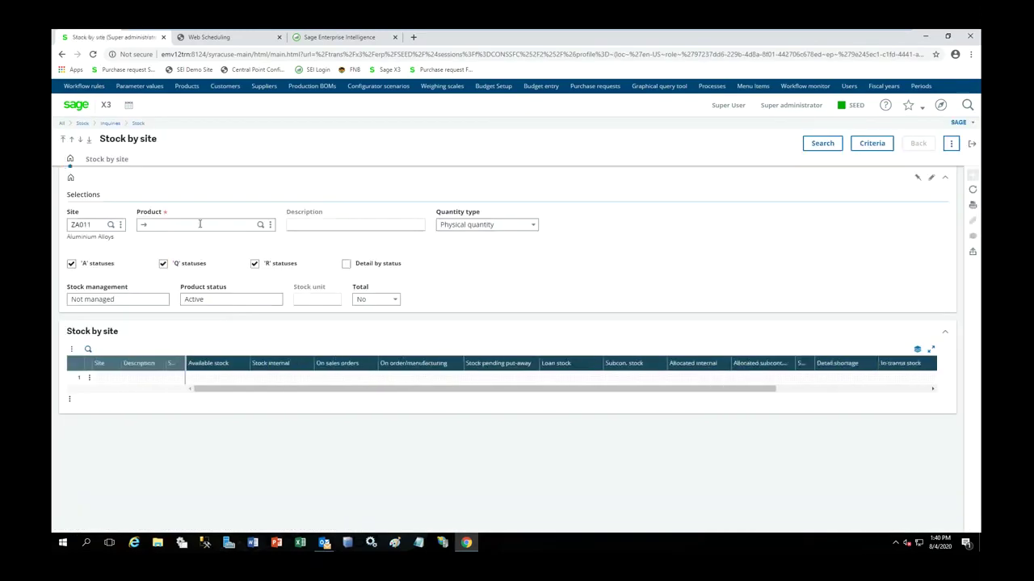
{"action": "type", "text": "SCRAP"}
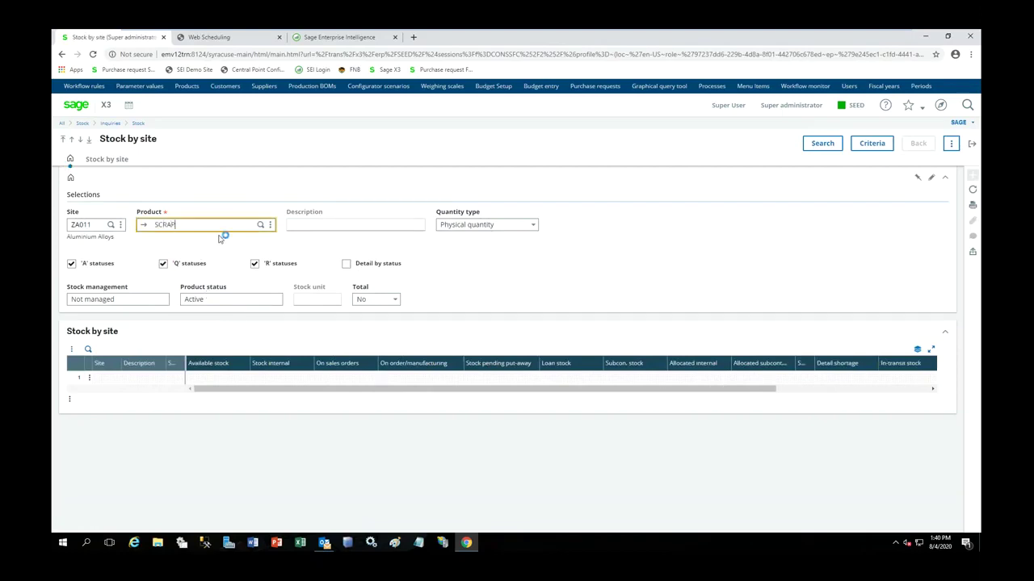
{"action": "key", "text": "Tab"}
{"action": "left_click", "coordinate": [411, 200]}
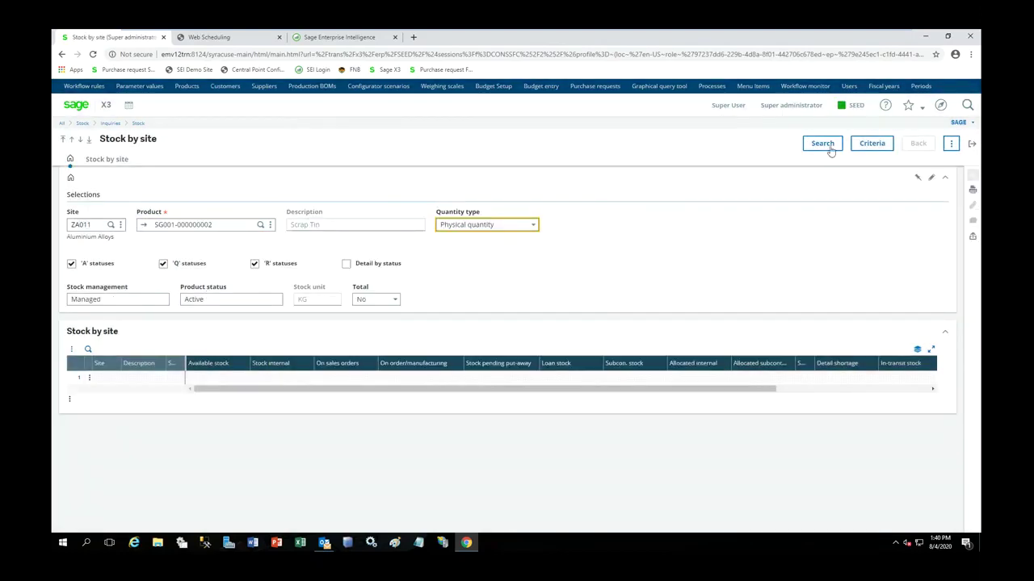
{"action": "left_click", "coordinate": [828, 147]}
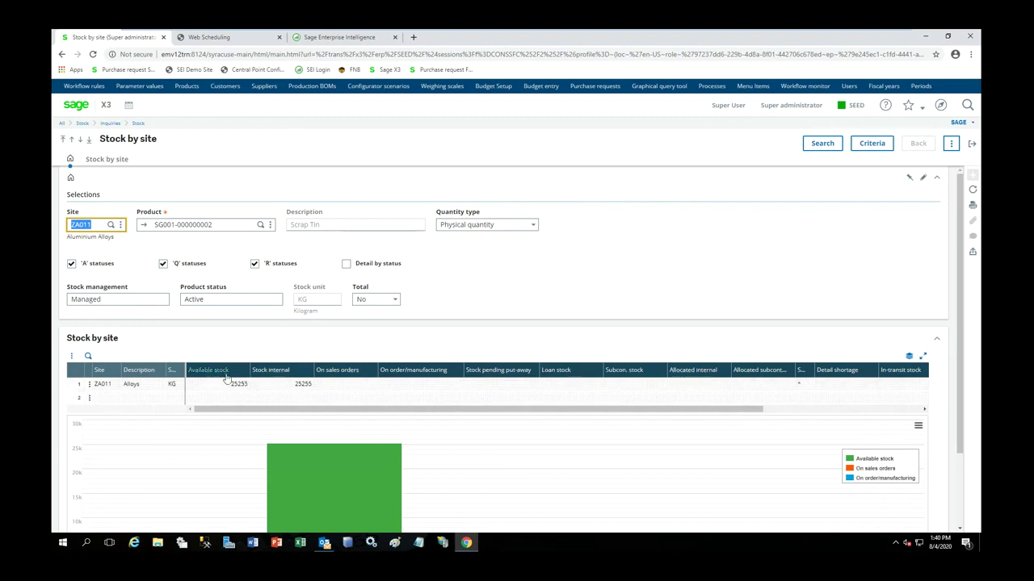
{"action": "left_click", "coordinate": [971, 143]}
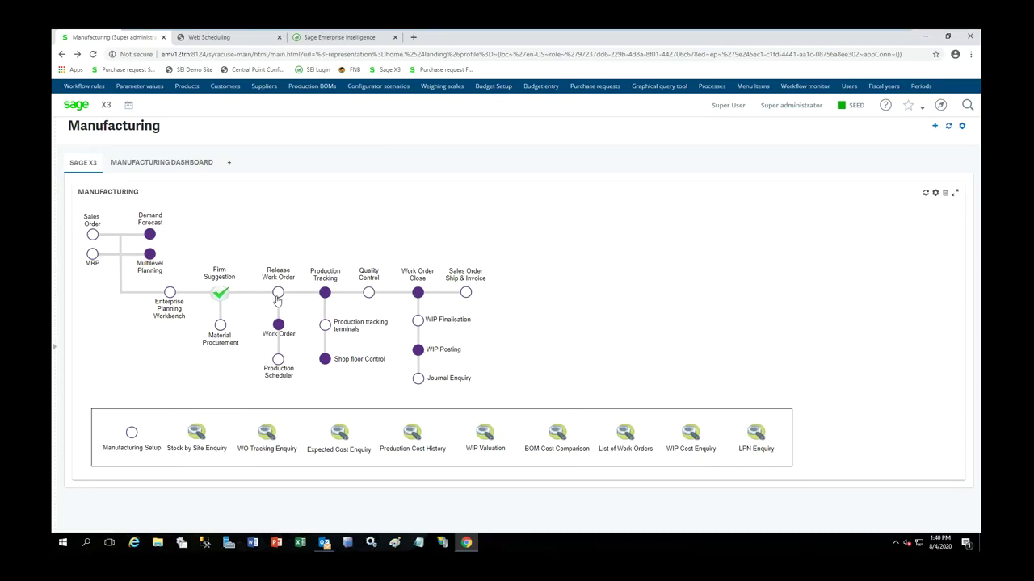
{"action": "left_click", "coordinate": [278, 293]}
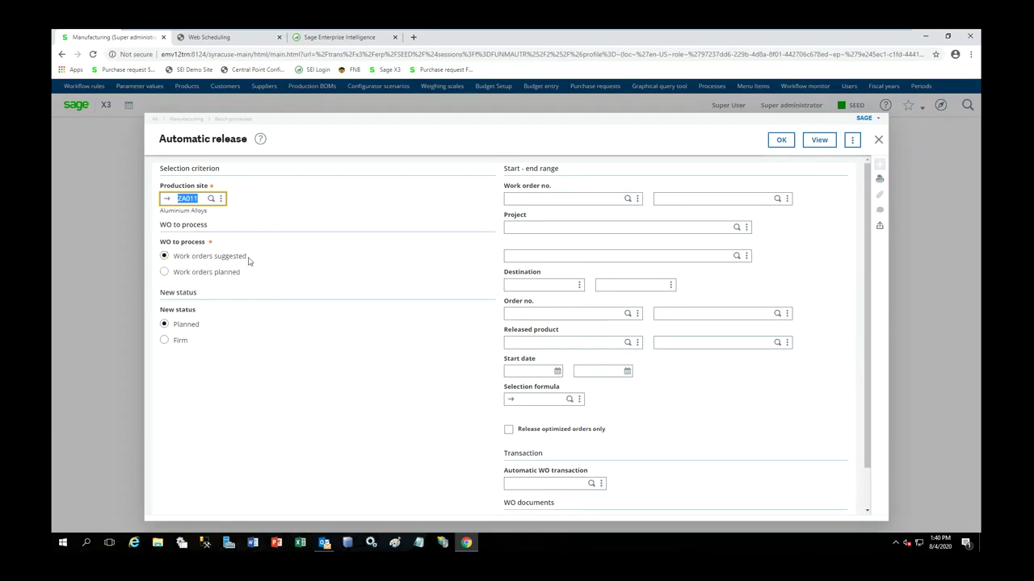
{"action": "left_click", "coordinate": [166, 341]}
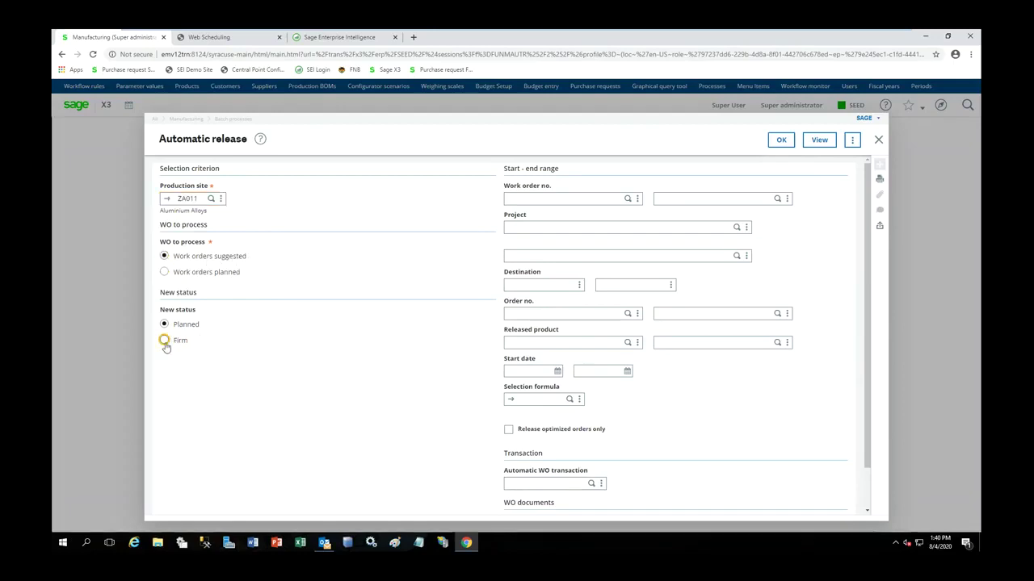
{"action": "left_click", "coordinate": [628, 199]}
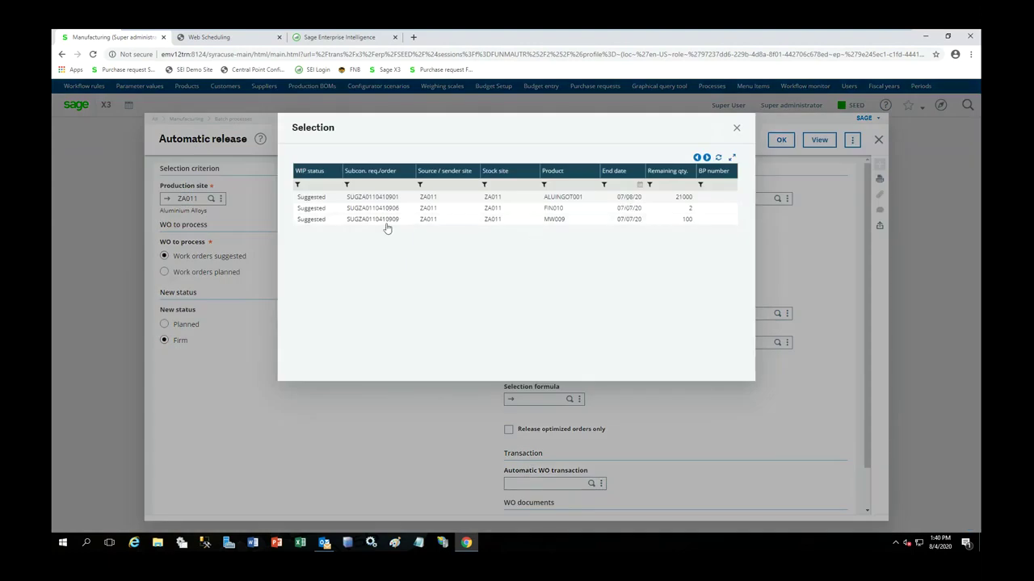
{"action": "left_click", "coordinate": [557, 198]}
{"action": "left_click", "coordinate": [780, 141]}
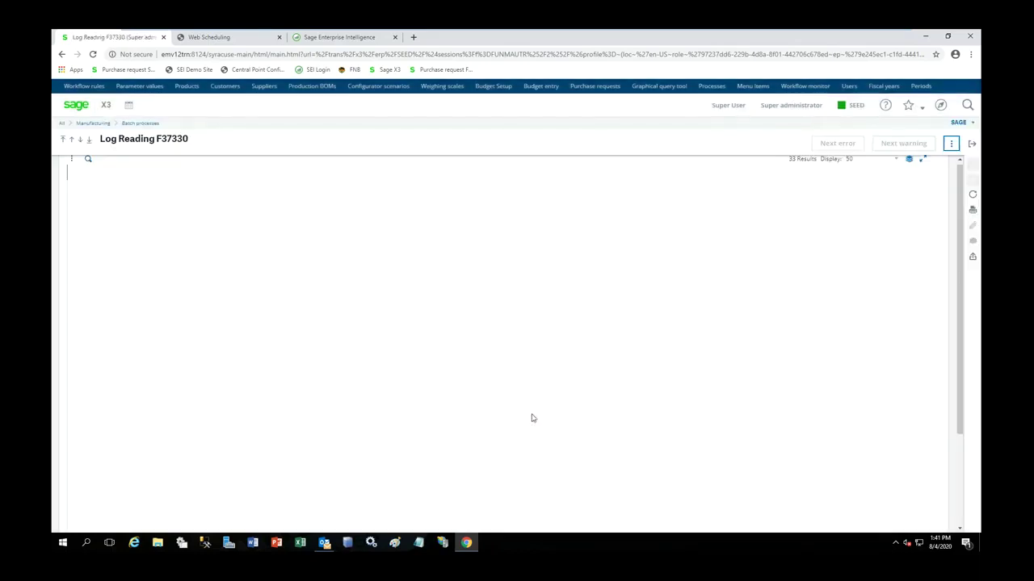
- Copy the new work order number WOZA0110043 from the release log and close the log
{"action": "double_click", "coordinate": [141, 451]}
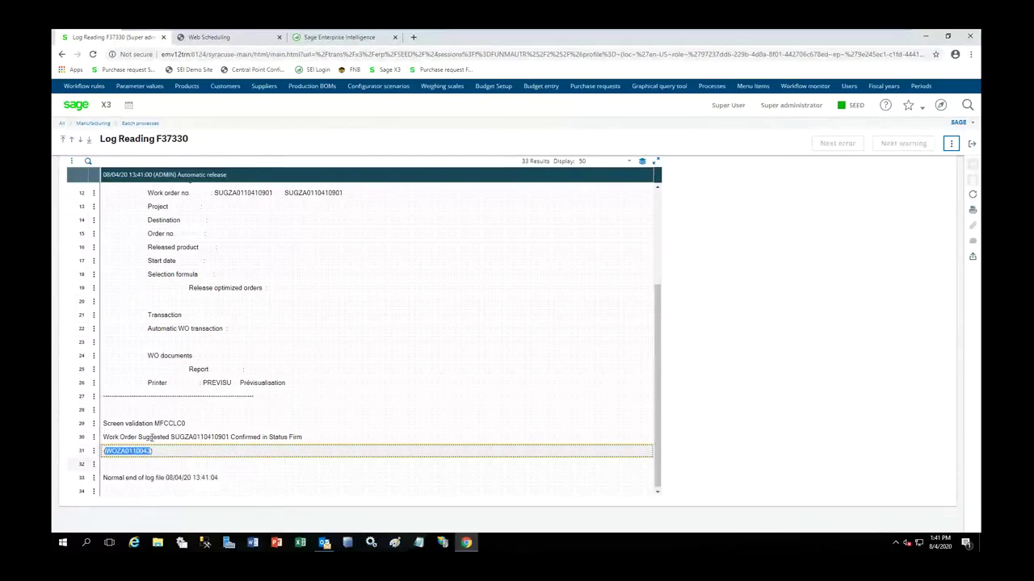
{"action": "left_click", "coordinate": [972, 143]}
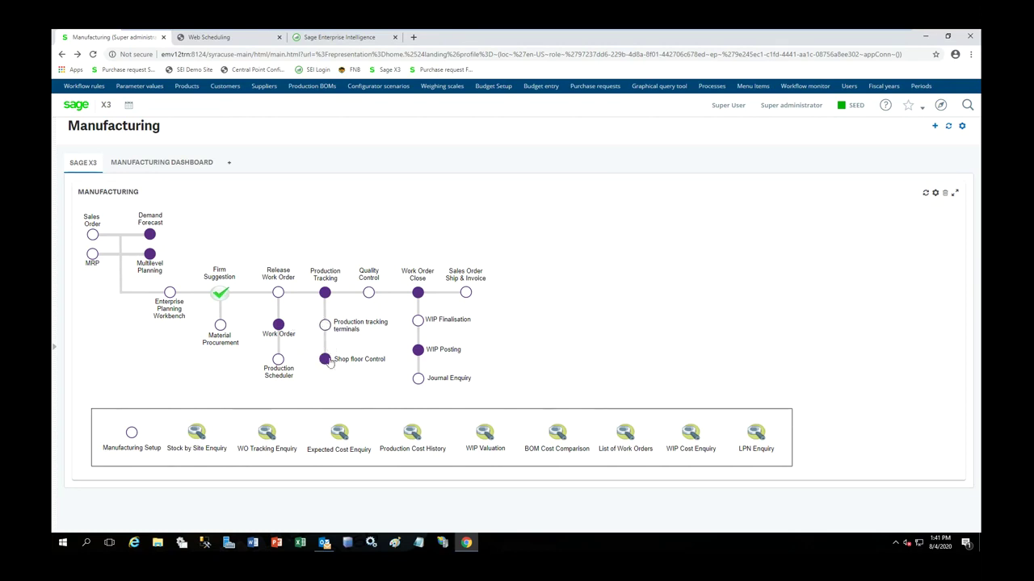
- Glance at workgroup FR001's Gantt charts in Web Scheduling, then return to the Manufacturing tab
{"action": "left_click", "coordinate": [225, 38]}
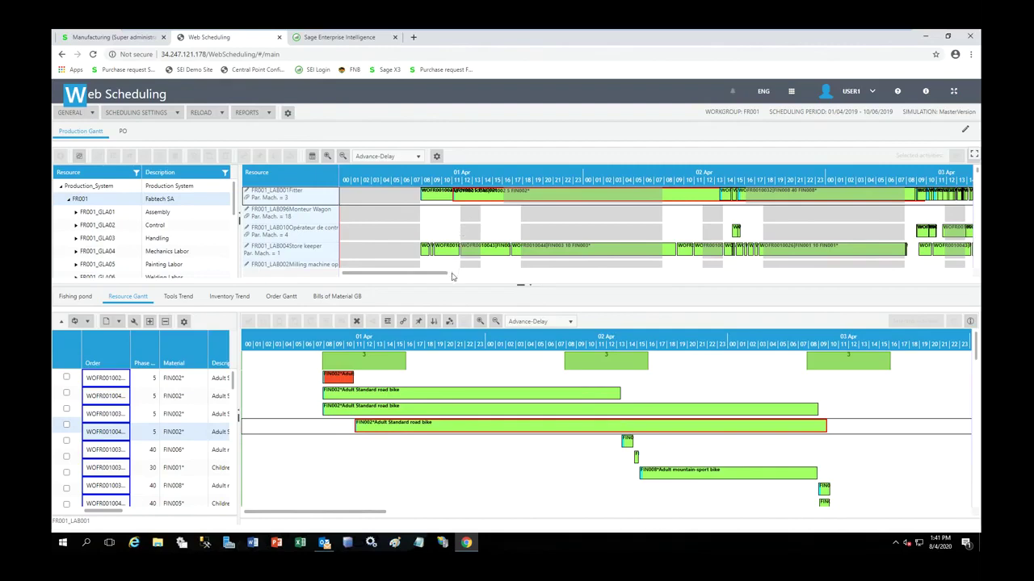
{"action": "left_click_drag", "start_coordinate": [438, 273], "coordinate": [457, 275]}
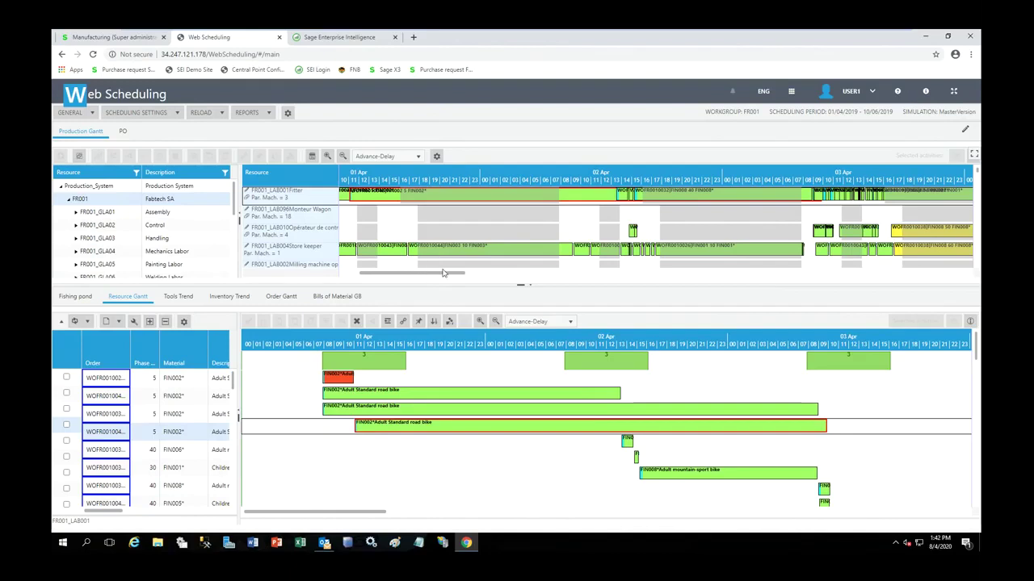
{"action": "left_click", "coordinate": [102, 37]}
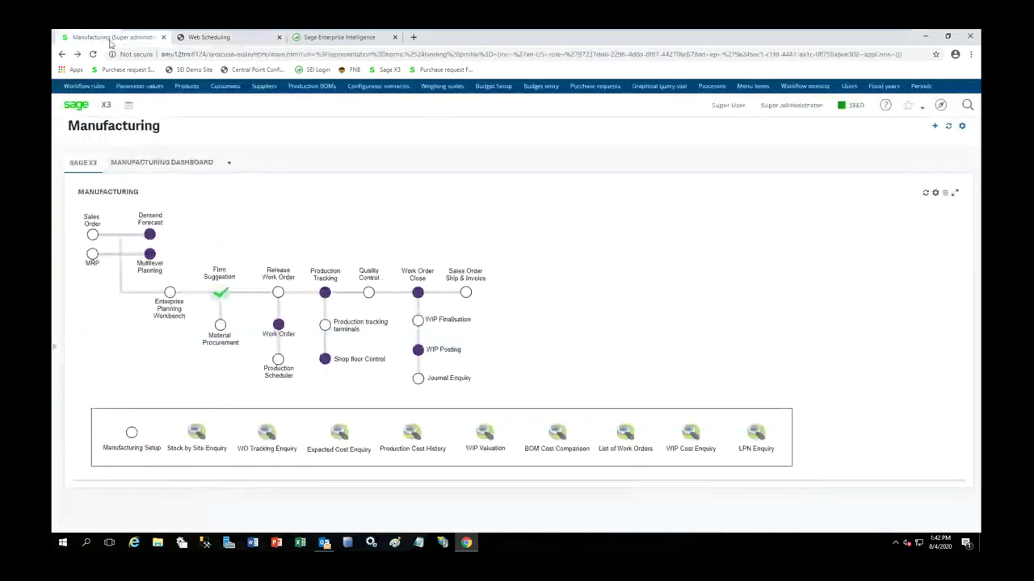
- Load WOZA0110043 in the Production Tracking Terminal, accepting 21000 KG of ALUINGOT001, then exit
{"action": "left_click", "coordinate": [325, 326]}
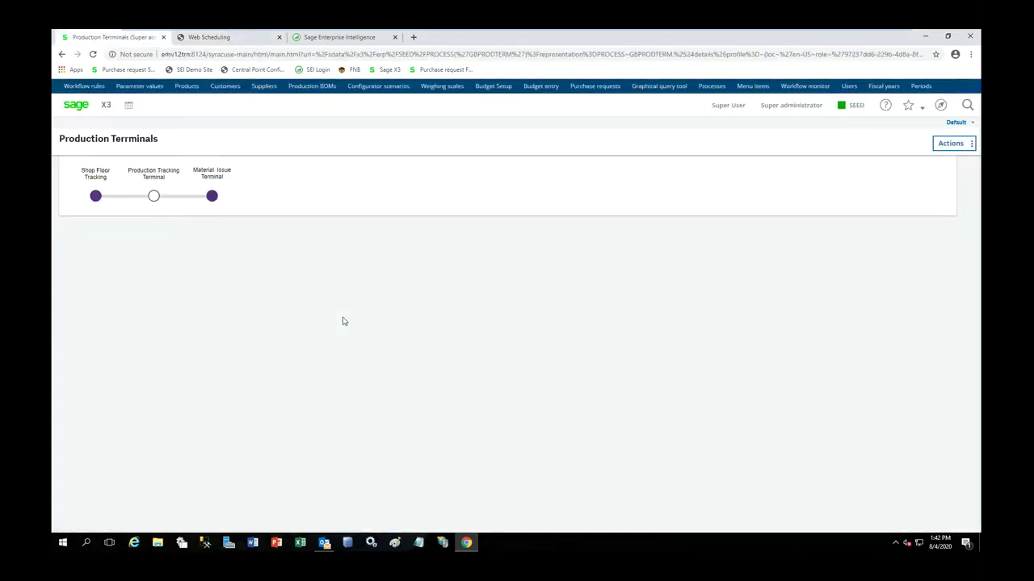
{"action": "left_click", "coordinate": [153, 197]}
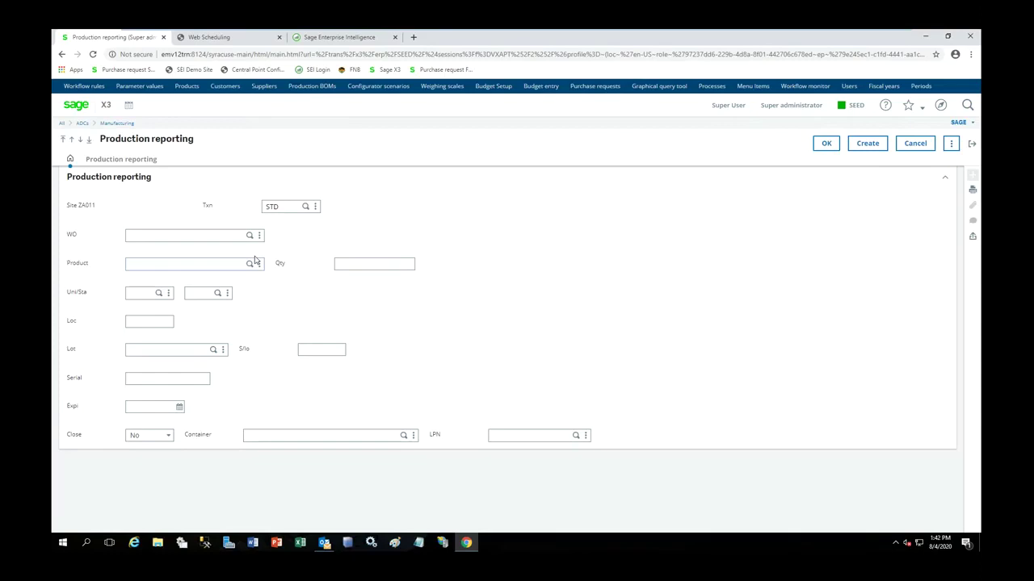
{"action": "left_click", "coordinate": [251, 237]}
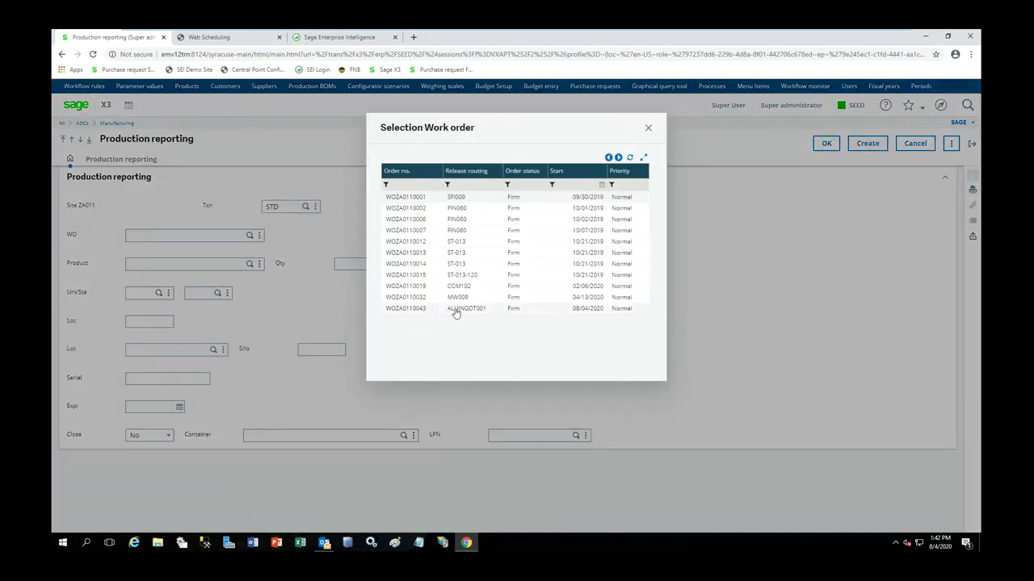
{"action": "left_click", "coordinate": [455, 308]}
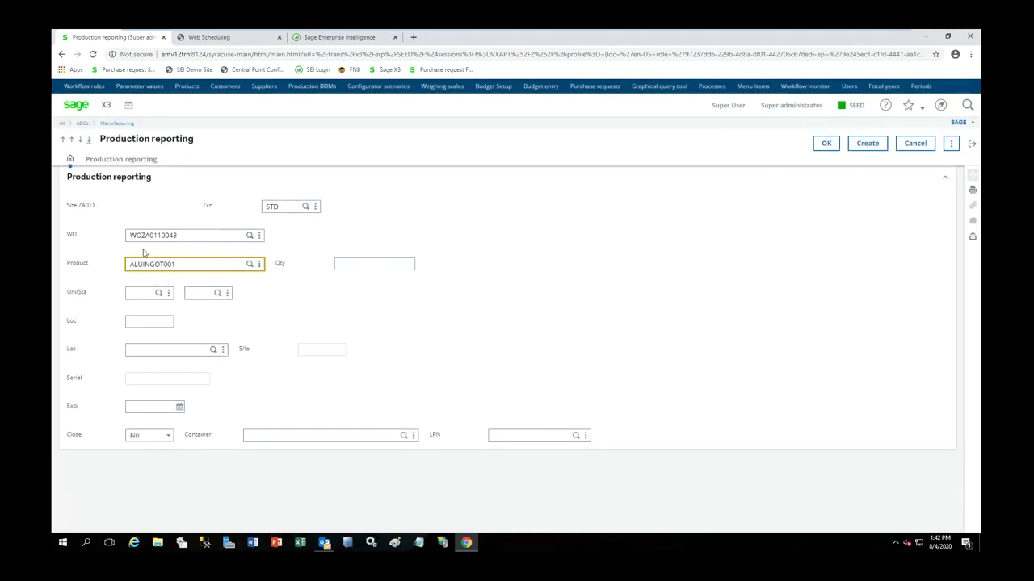
{"action": "key", "text": "Tab"}
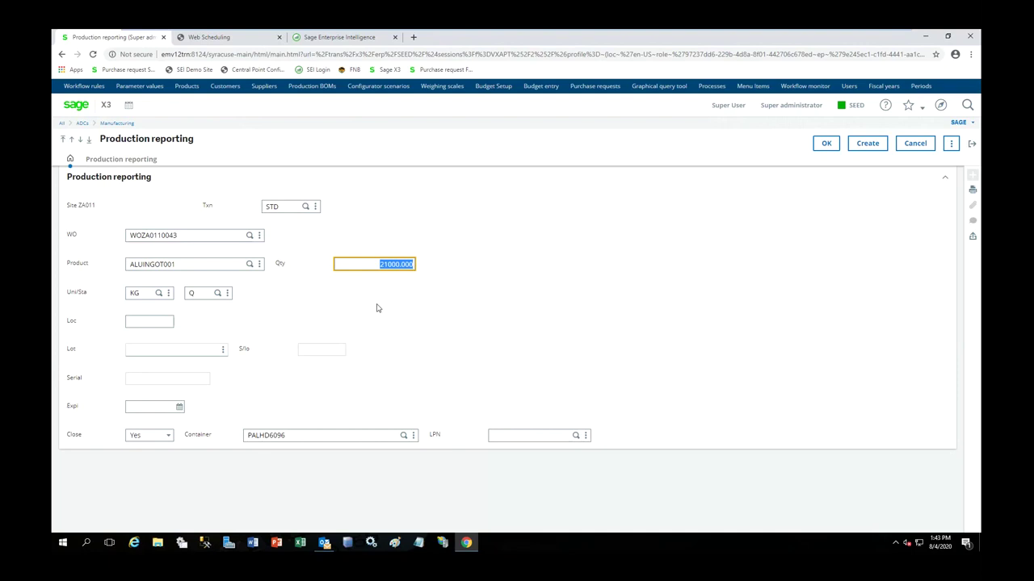
{"action": "key", "text": "Tab"}
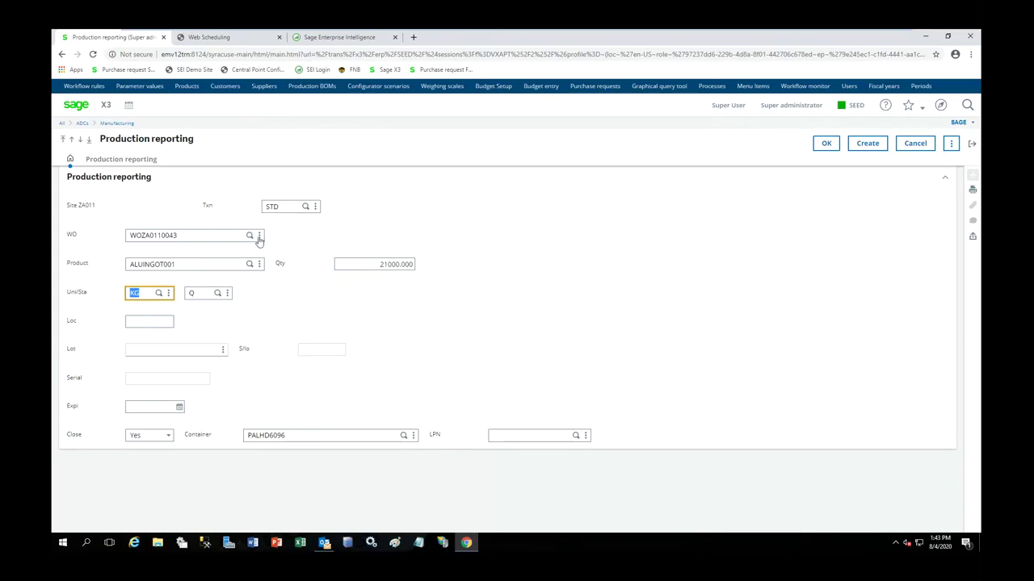
{"action": "left_click", "coordinate": [972, 143]}
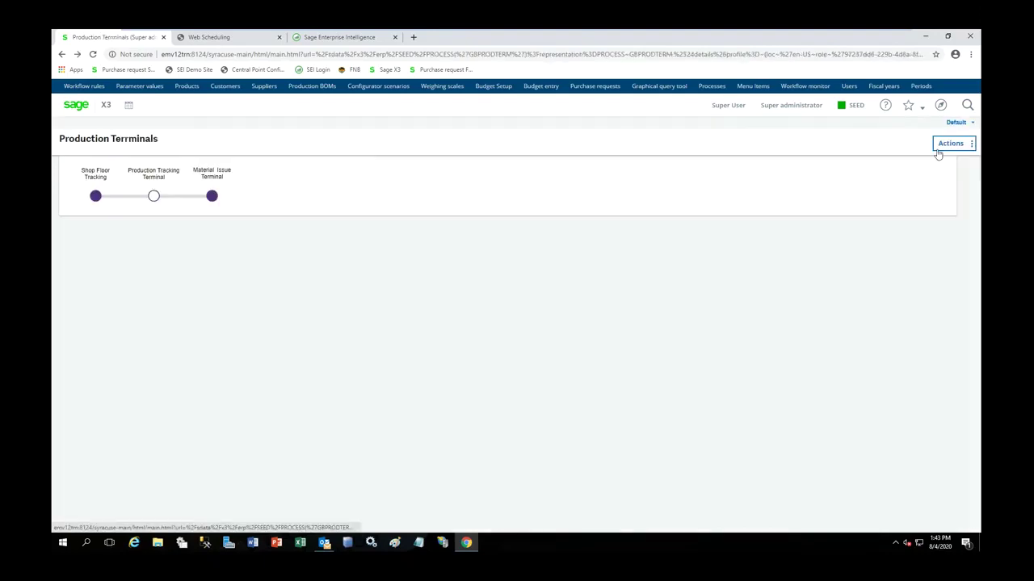
- Clock the employee out and back in at ZA011 in Shop floor tracking, then open Actual labor
{"action": "left_click", "coordinate": [76, 105]}
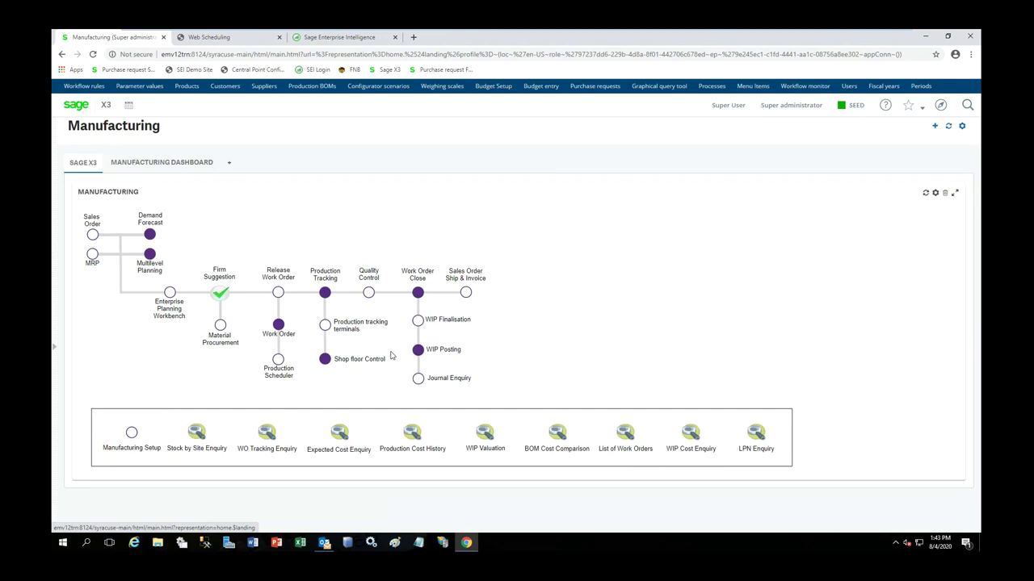
{"action": "left_click", "coordinate": [326, 360]}
{"action": "left_click", "coordinate": [102, 196]}
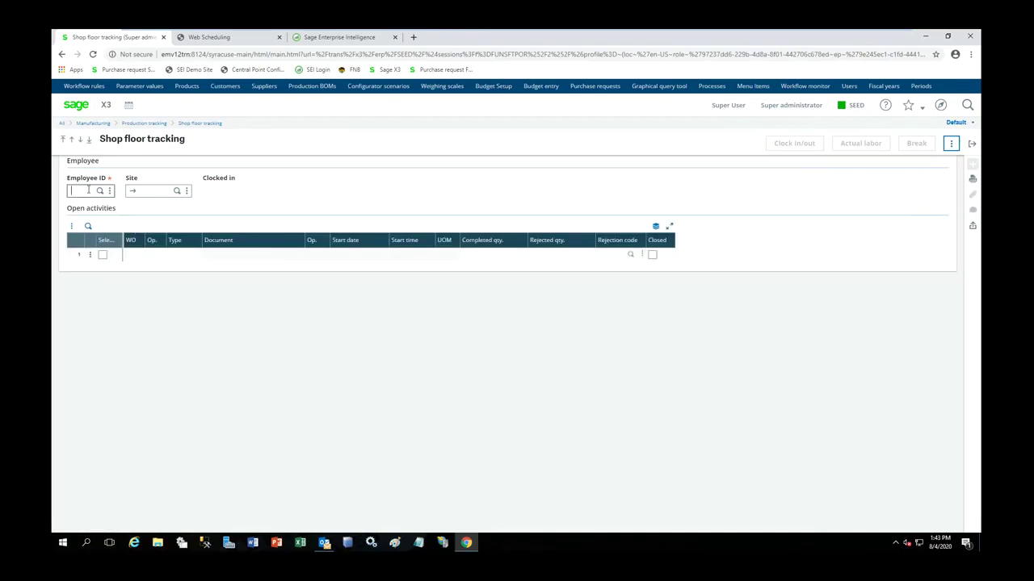
{"action": "type", "text": "500"}
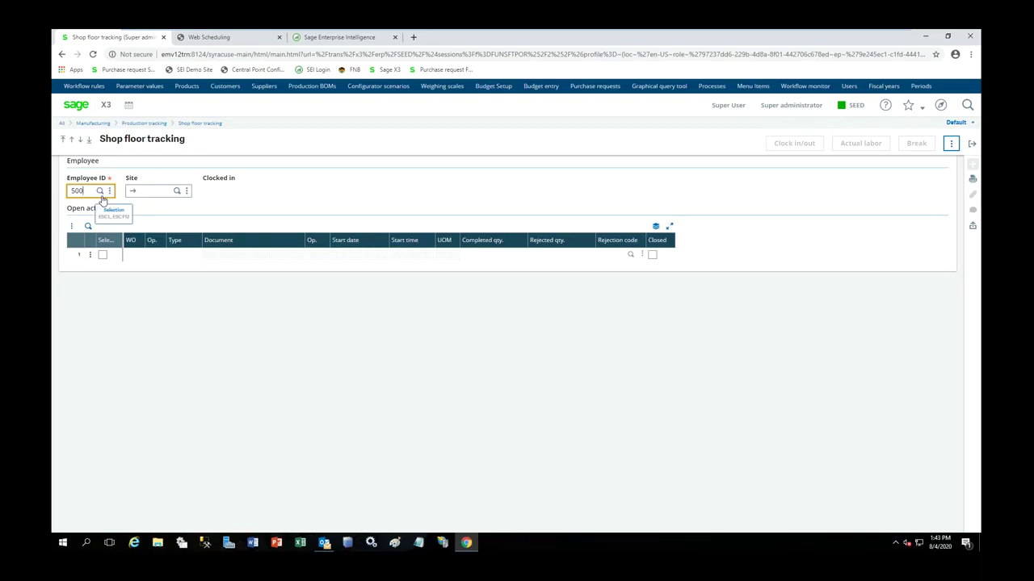
{"action": "key", "text": "Tab"}
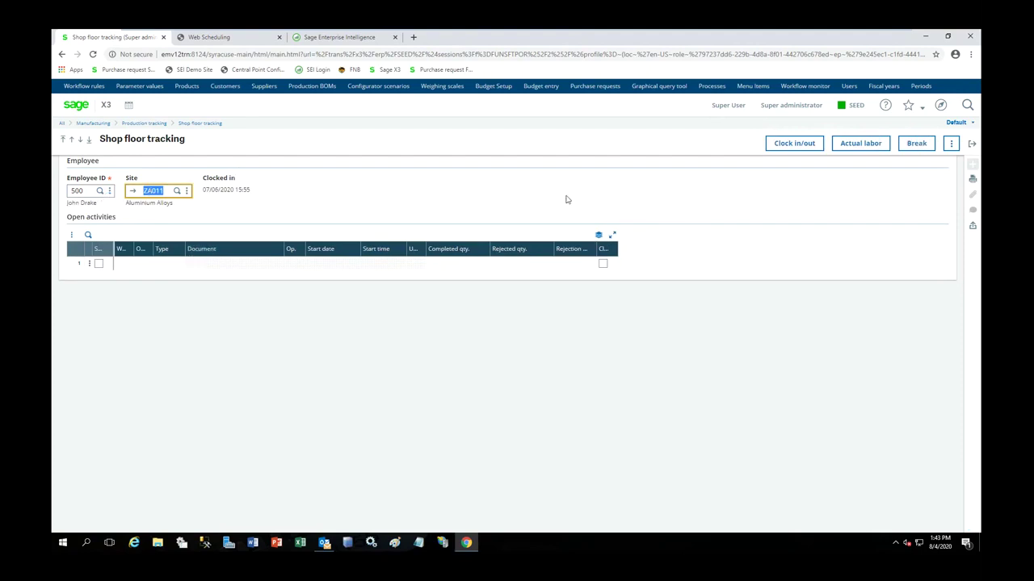
{"action": "left_click", "coordinate": [790, 145]}
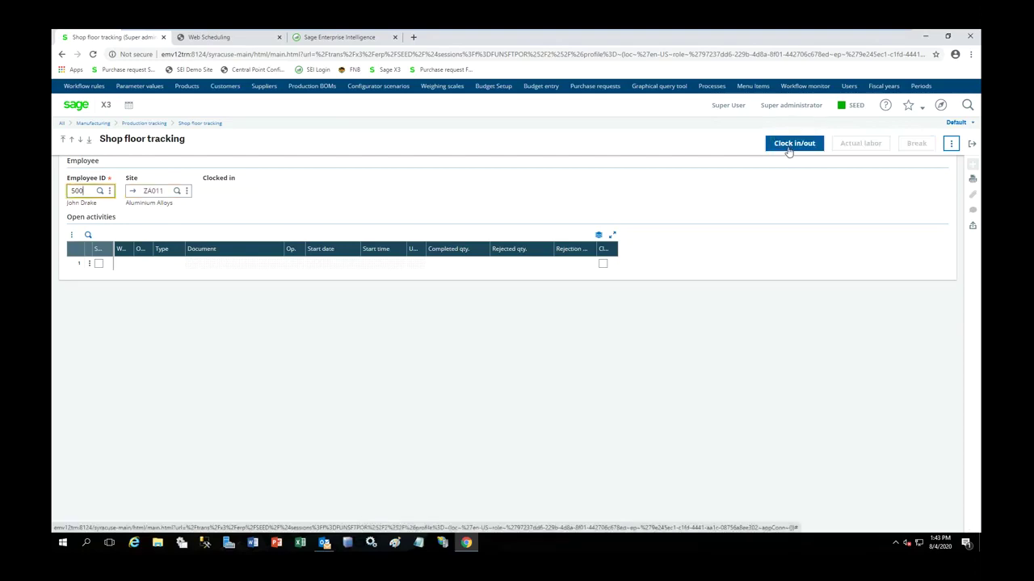
{"action": "left_click", "coordinate": [788, 150]}
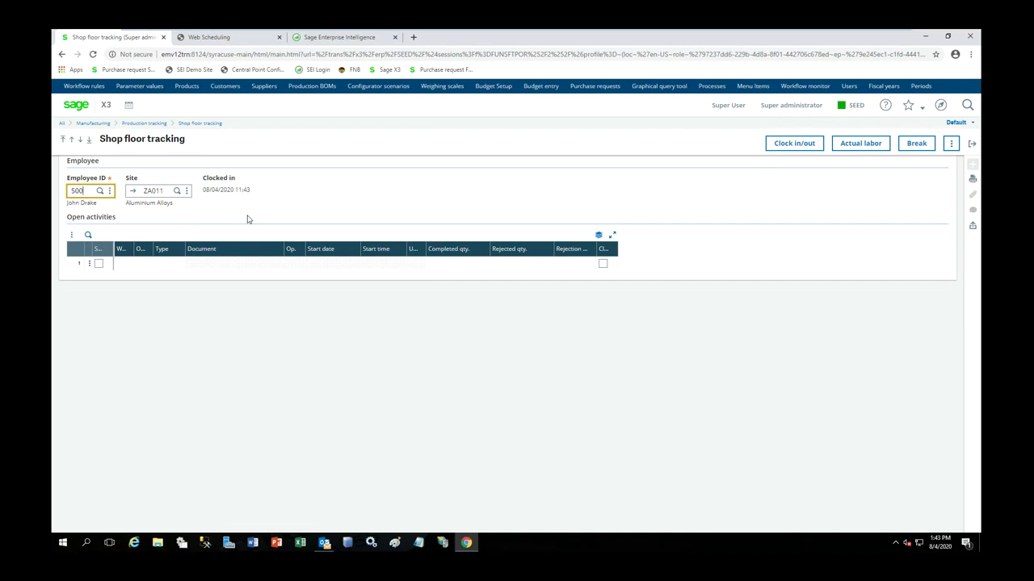
{"action": "left_click", "coordinate": [866, 150]}
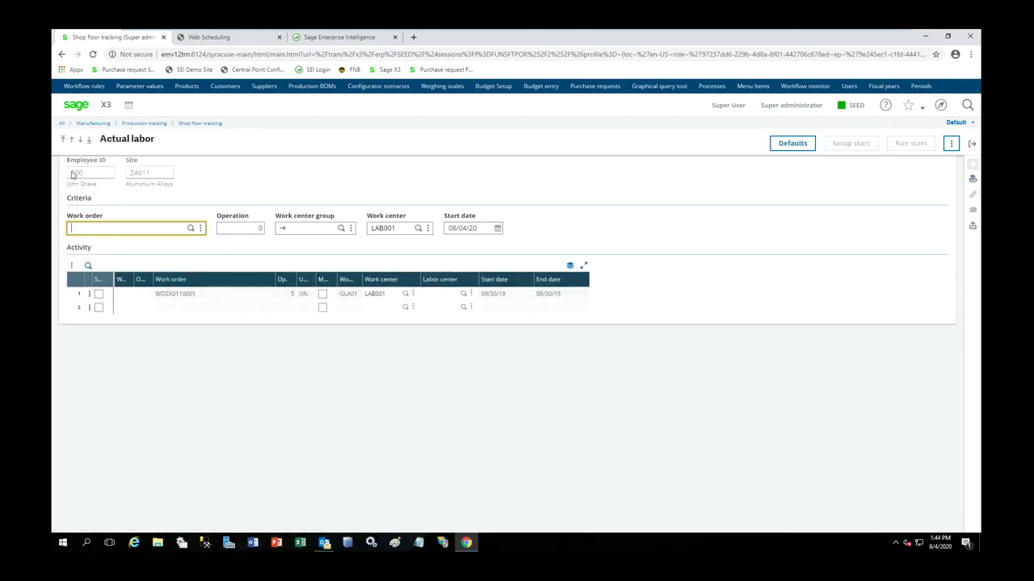
- Tick the WOZA0110001 activity line, then exit Actual labor and Shop floor tracking
{"action": "left_click", "coordinate": [98, 294]}
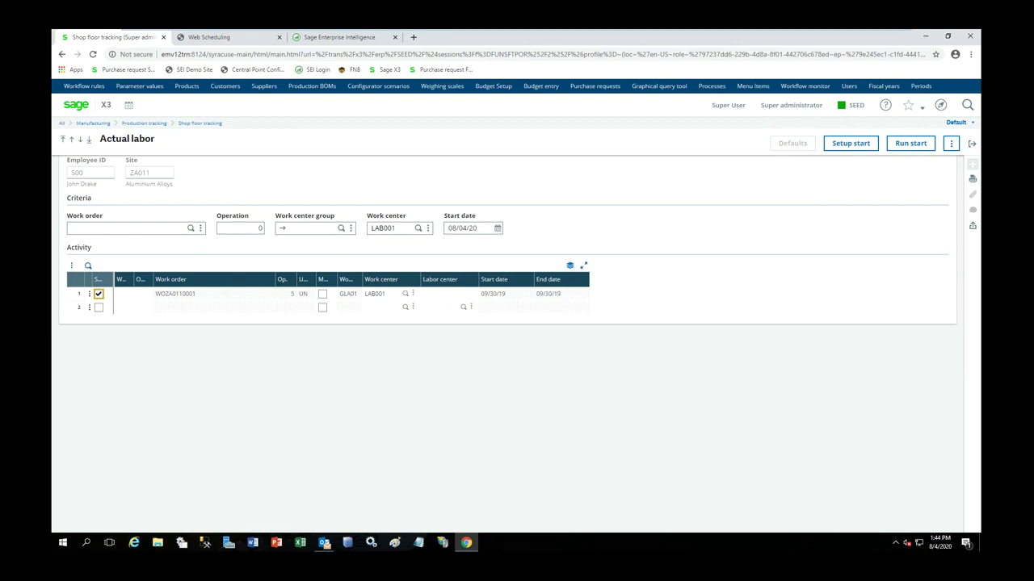
{"action": "left_click", "coordinate": [971, 143]}
{"action": "left_click", "coordinate": [972, 144]}
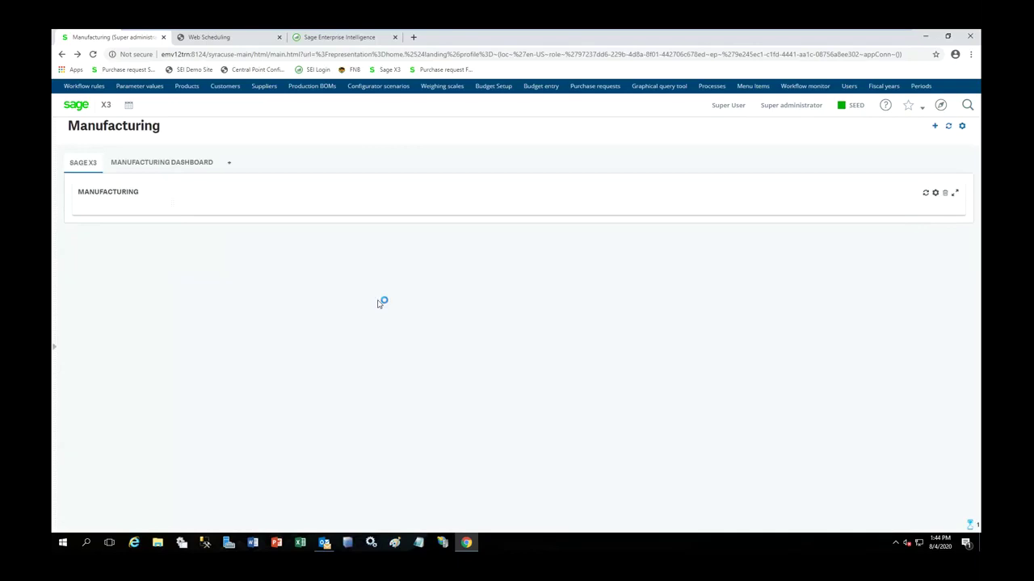
- Create a new production tracking record for work order WOZA0110043, tracking 21000 KG
{"action": "left_click", "coordinate": [325, 293]}
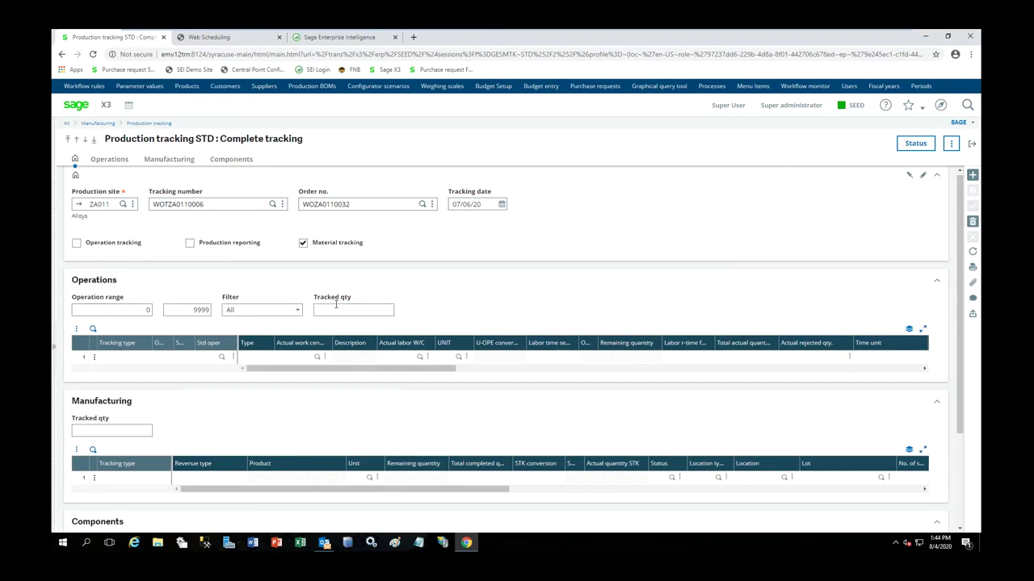
{"action": "left_click", "coordinate": [972, 175]}
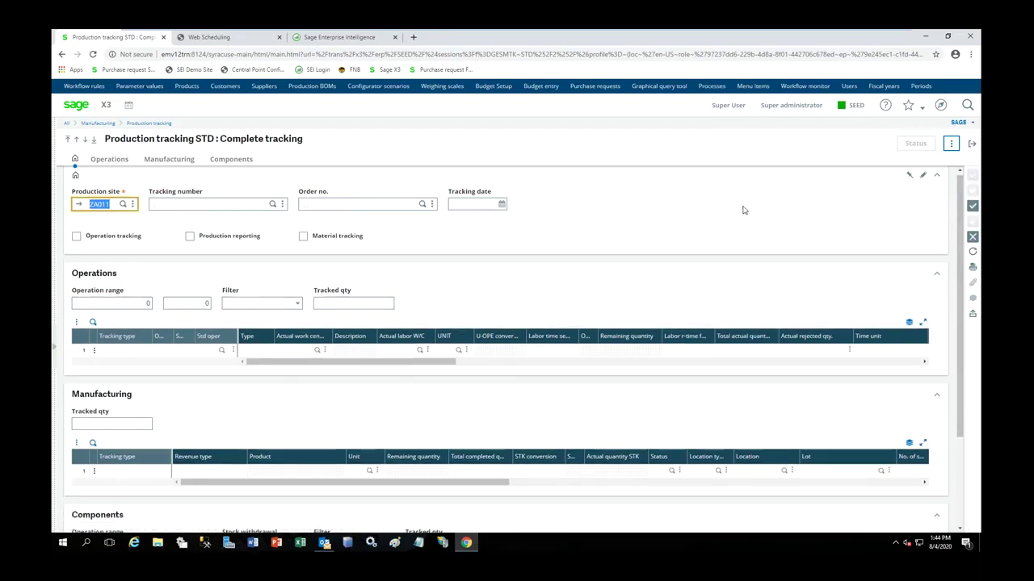
{"action": "left_click", "coordinate": [423, 205]}
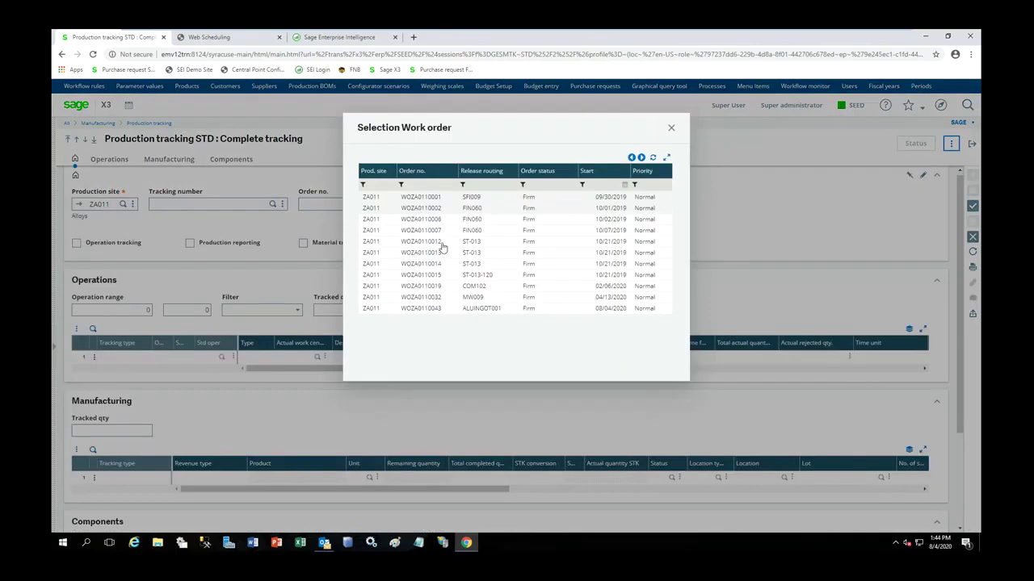
{"action": "left_click", "coordinate": [467, 311]}
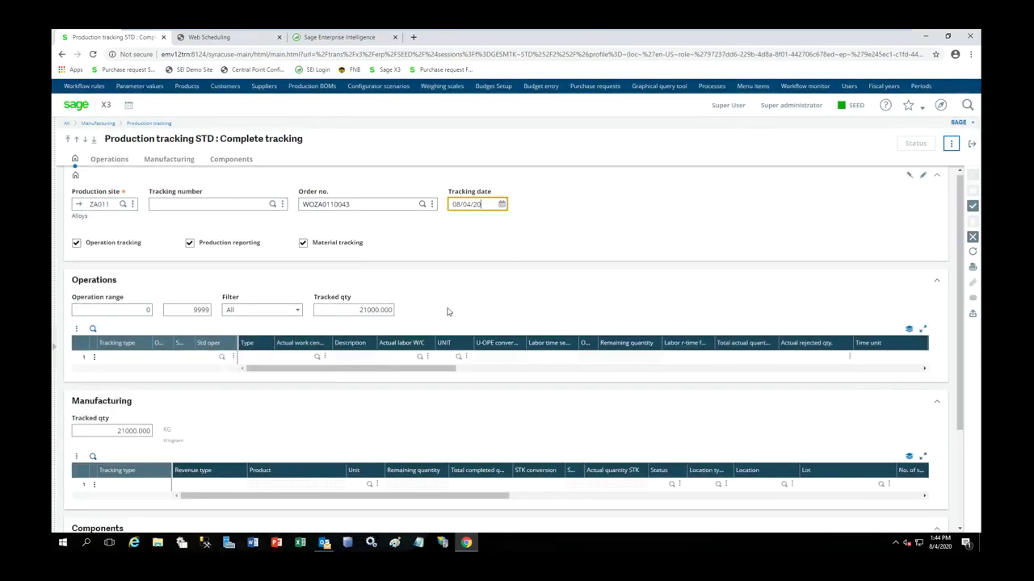
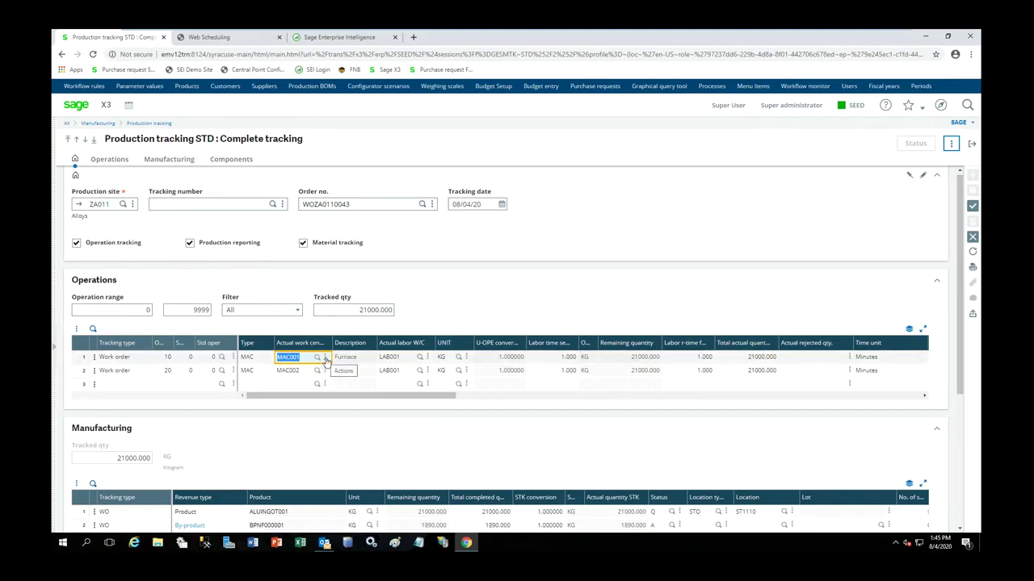
- Review work centre MAC001 details, then return to the production tracking lines
{"action": "left_click", "coordinate": [316, 371]}
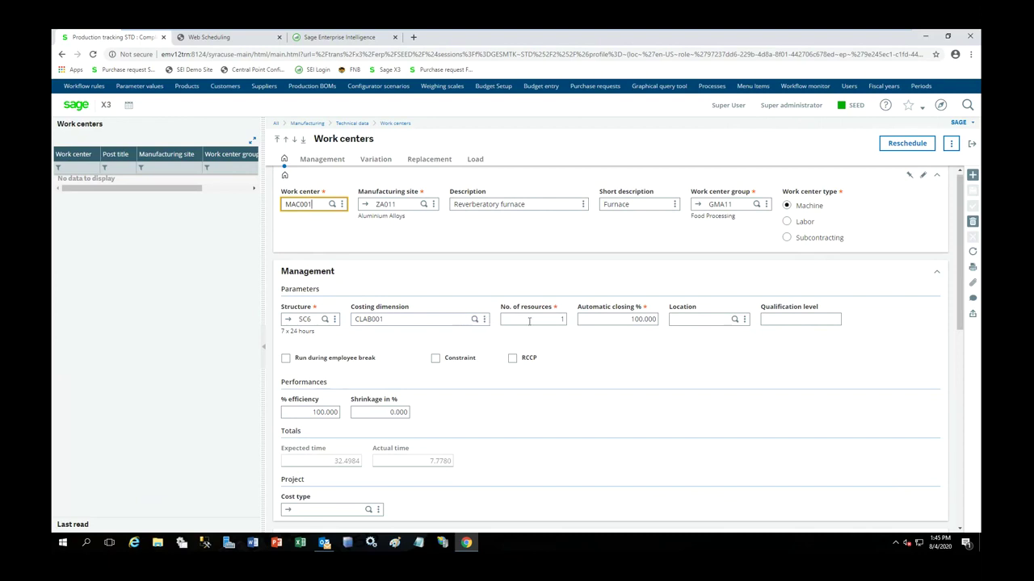
{"action": "left_click", "coordinate": [972, 145]}
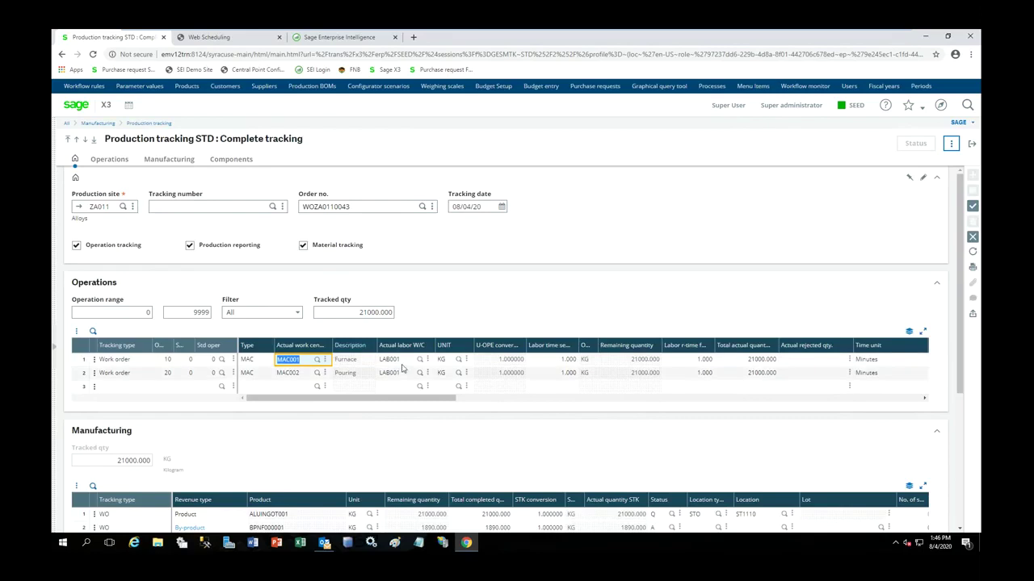
{"action": "left_click_drag", "start_coordinate": [420, 404], "coordinate": [480, 401]}
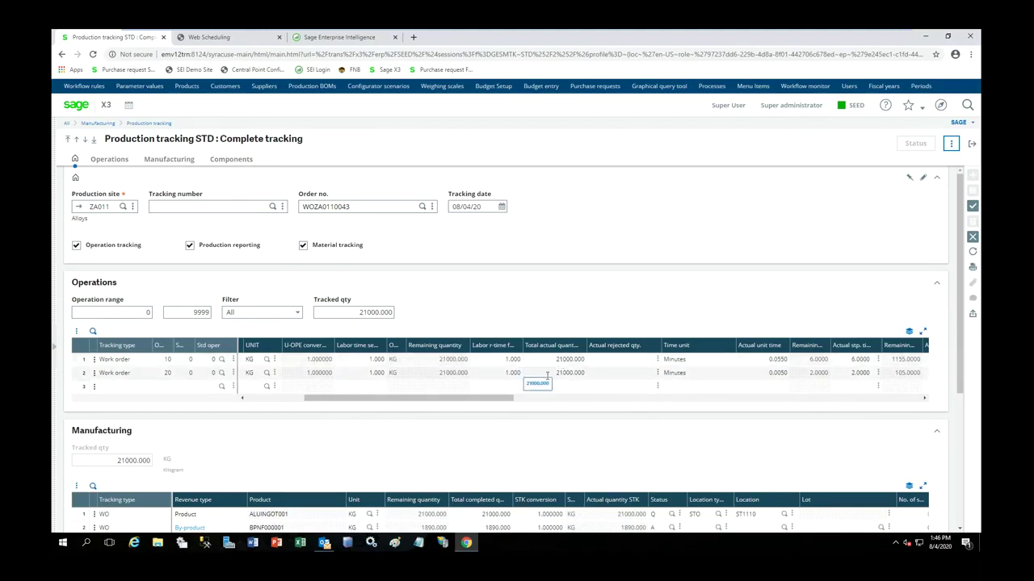
{"action": "left_click_drag", "start_coordinate": [479, 399], "coordinate": [364, 412]}
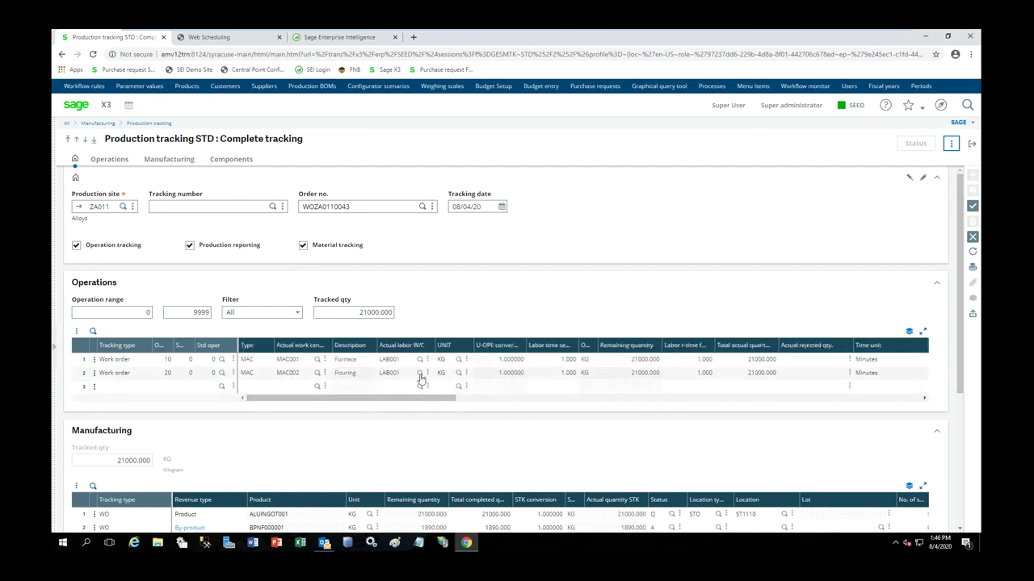
{"action": "scroll", "coordinate": [473, 400], "scroll_direction": "down", "scroll_amount": 2}
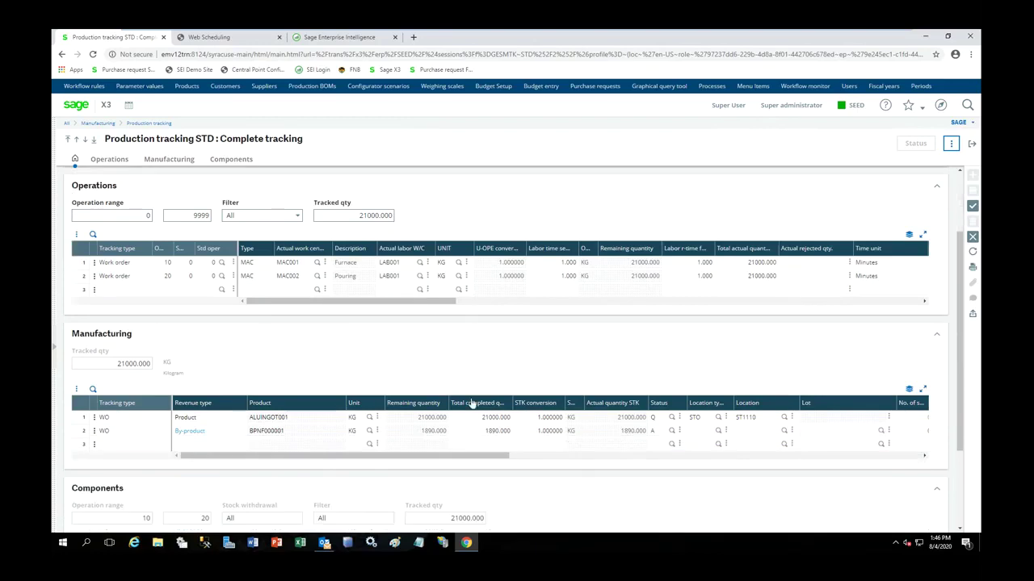
{"action": "scroll", "coordinate": [472, 400], "scroll_direction": "down", "scroll_amount": 1}
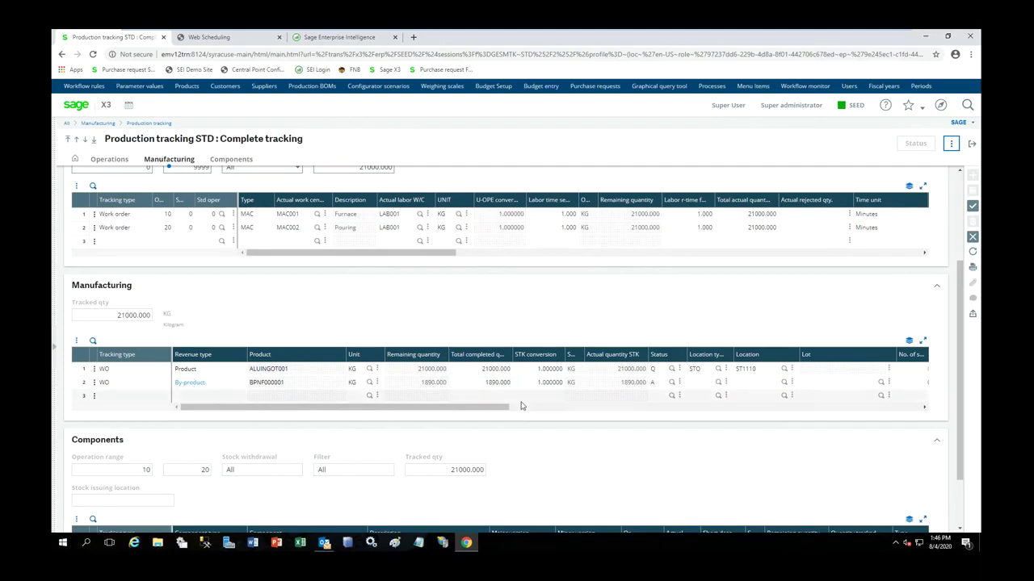
{"action": "scroll", "coordinate": [541, 416], "scroll_direction": "down", "scroll_amount": 2}
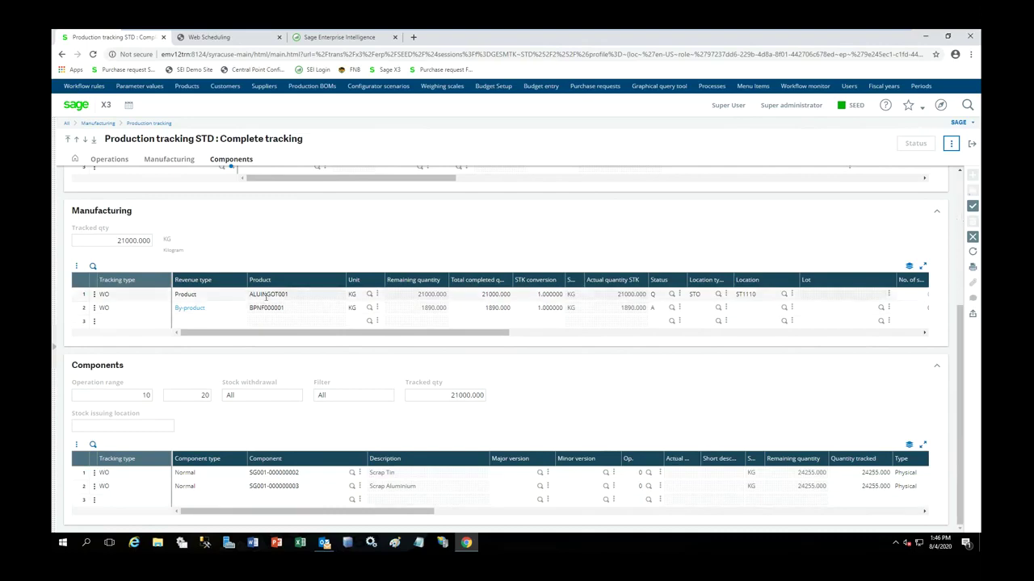
- Complete the lot details on the ALUINGOT001 line and save tracking WOTZA0110007
{"action": "left_click", "coordinate": [488, 294]}
{"action": "key", "text": "Tab"}
{"action": "key", "text": "Tab"}
{"action": "key", "text": "Tab"}
{"action": "key", "text": "Tab"}
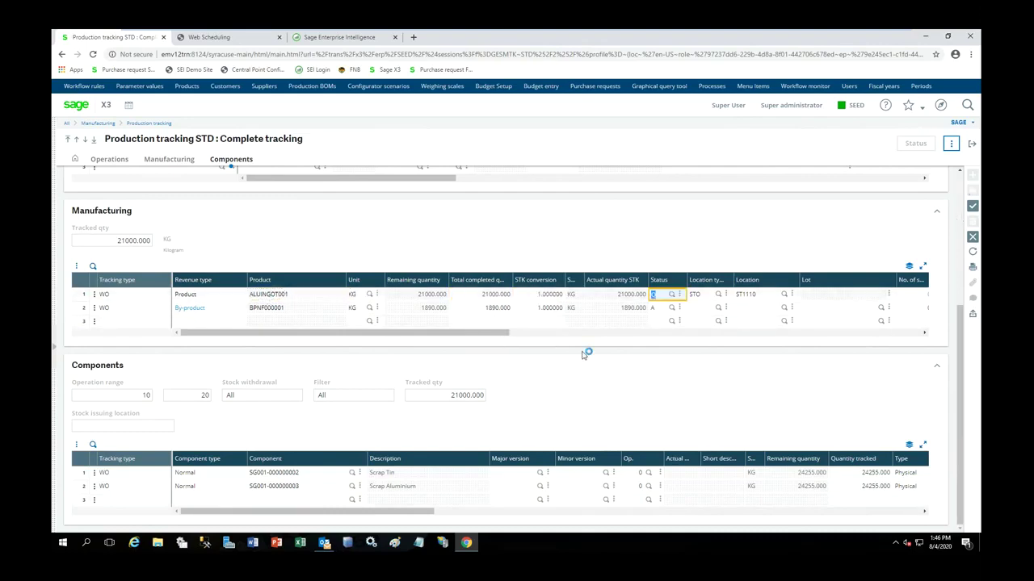
{"action": "key", "text": "Tab"}
{"action": "key", "text": "Tab"}
{"action": "key", "text": "Tab"}
{"action": "key", "text": "Tab"}
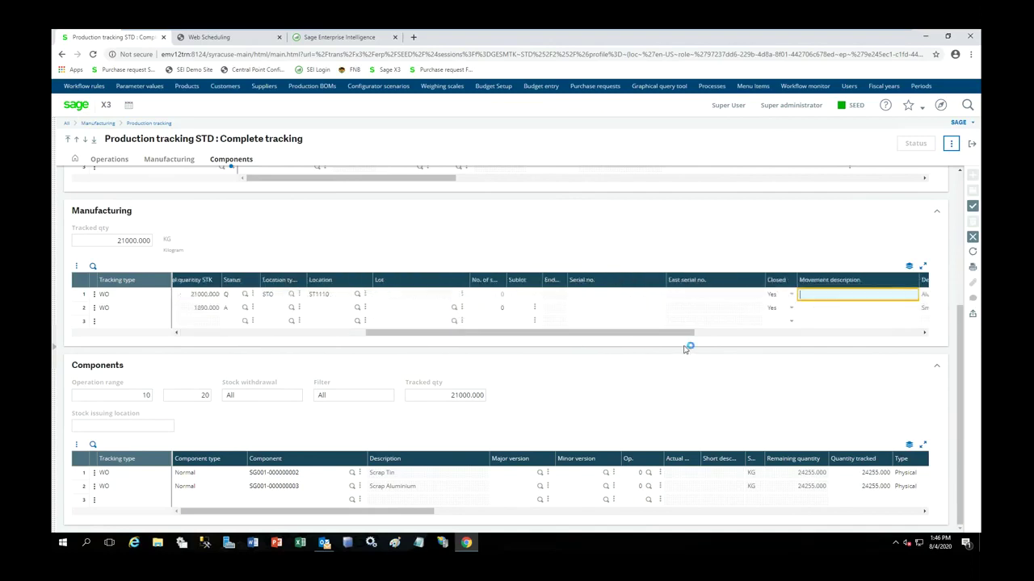
{"action": "key", "text": "Tab"}
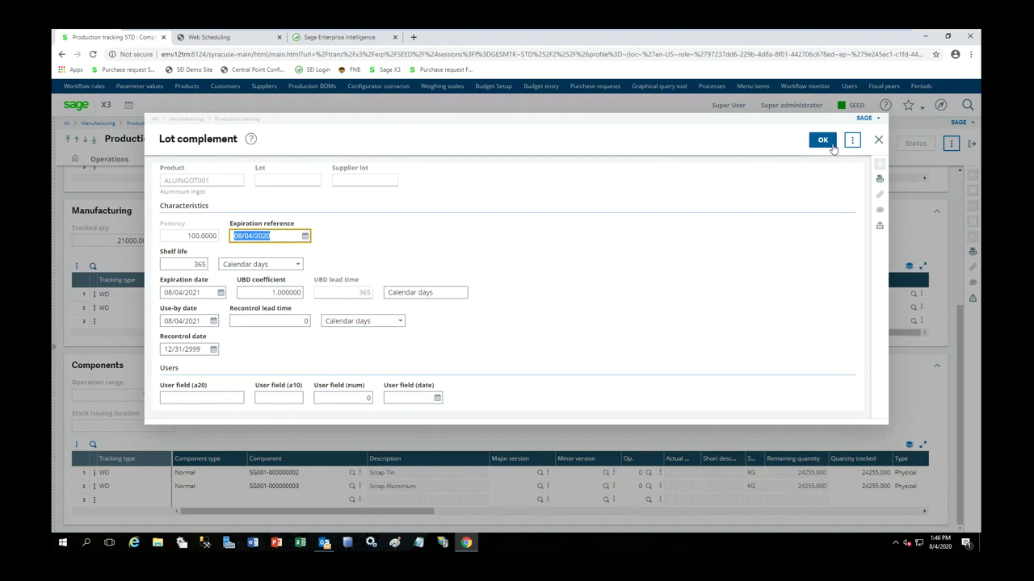
{"action": "left_click", "coordinate": [822, 139]}
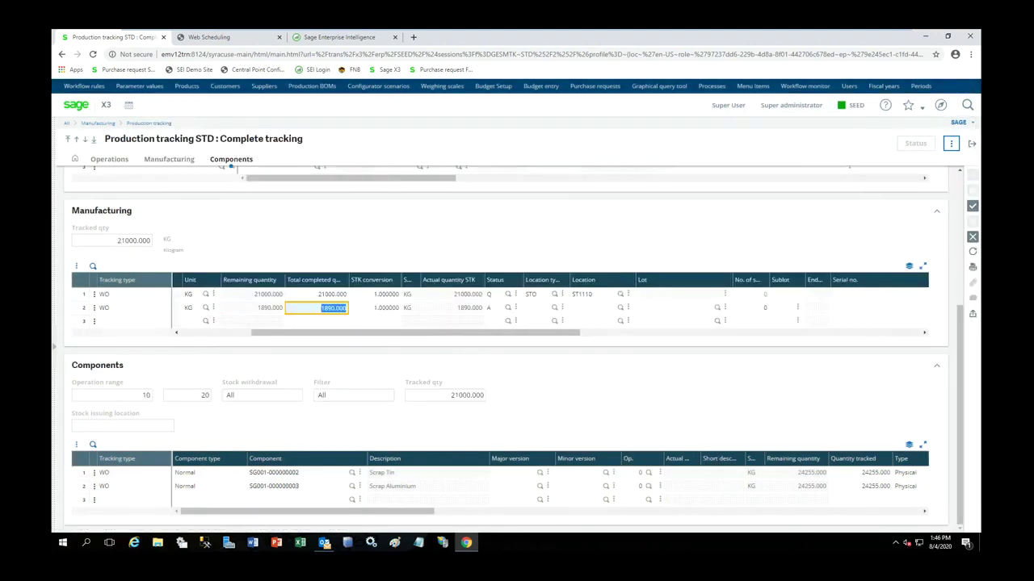
{"action": "left_click", "coordinate": [972, 207]}
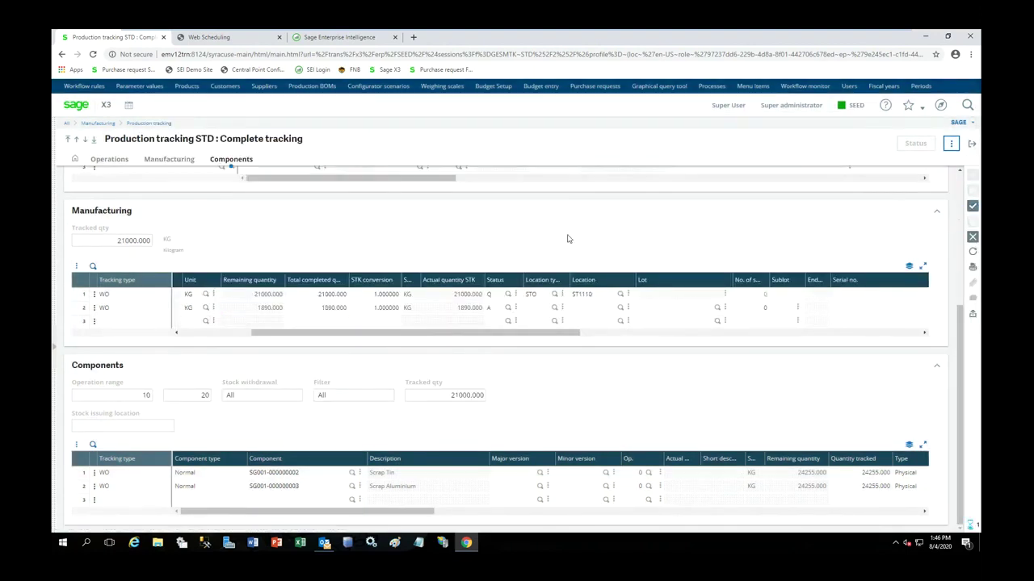
{"action": "left_click", "coordinate": [827, 145]}
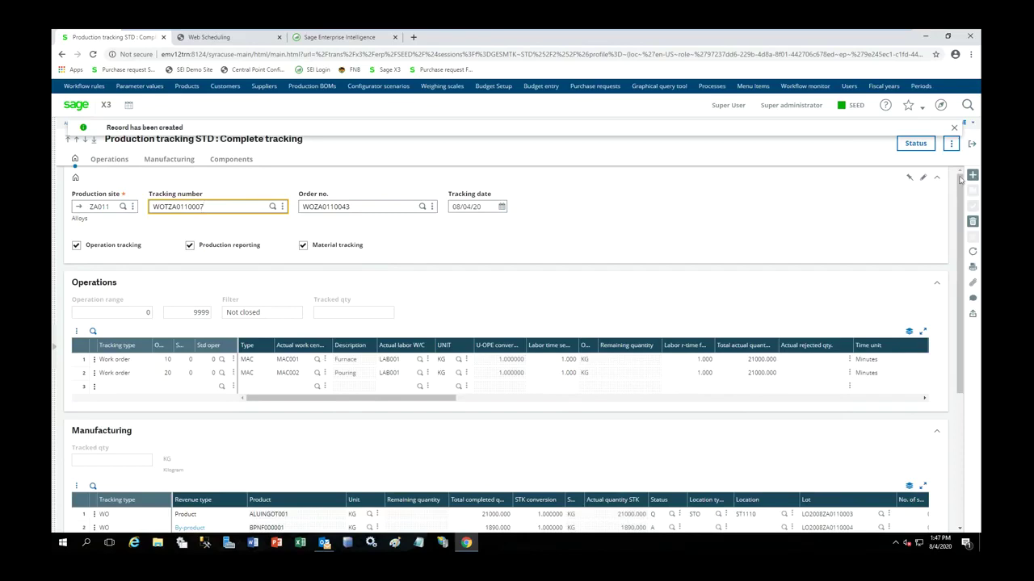
- Run the Stock by site enquiry for product ALUINGOT001
{"action": "left_click", "coordinate": [972, 144]}
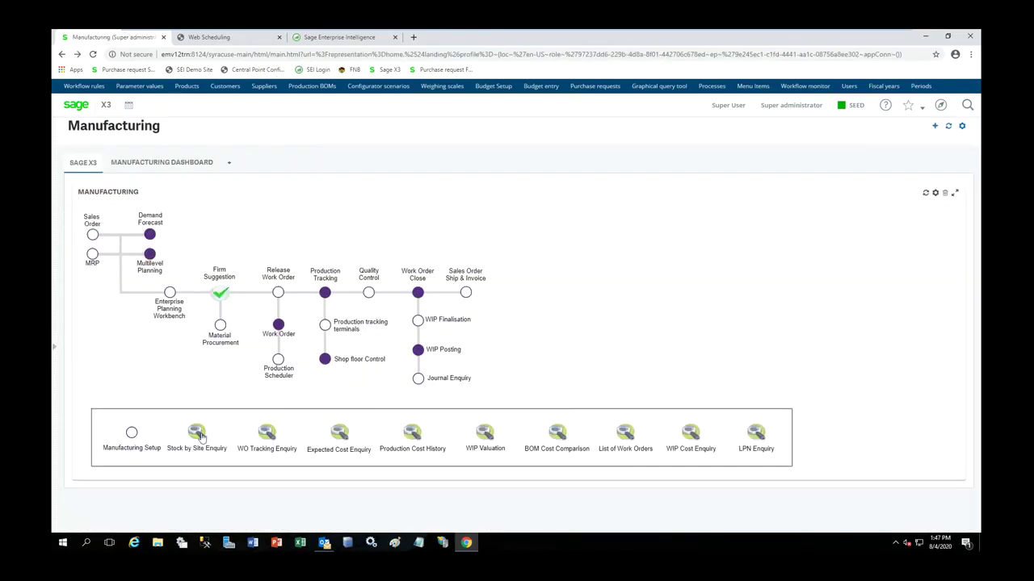
{"action": "left_click", "coordinate": [199, 436]}
{"action": "left_click", "coordinate": [190, 225]}
{"action": "type", "text": "ALU"}
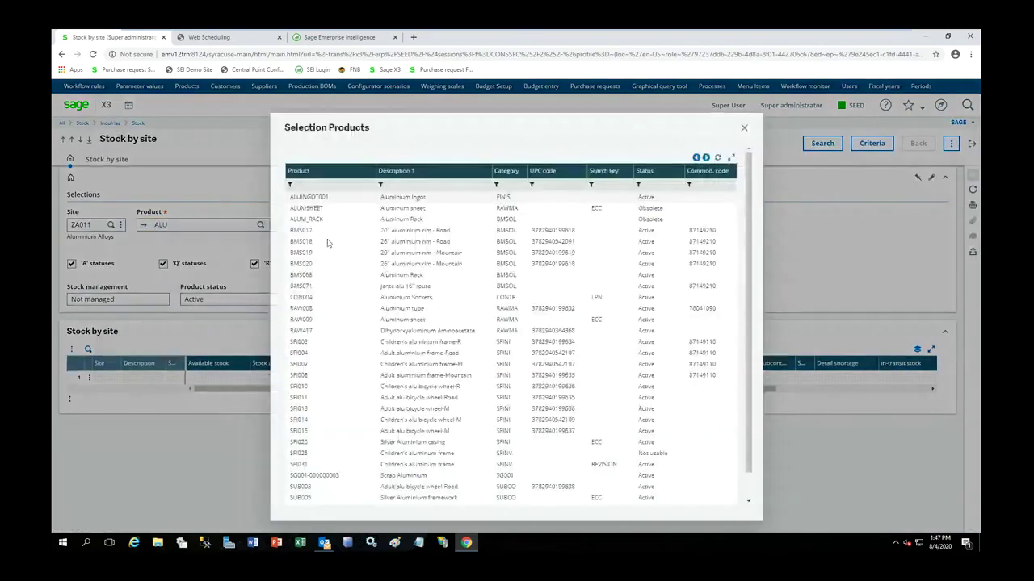
{"action": "left_click", "coordinate": [394, 197]}
{"action": "left_click", "coordinate": [813, 144]}
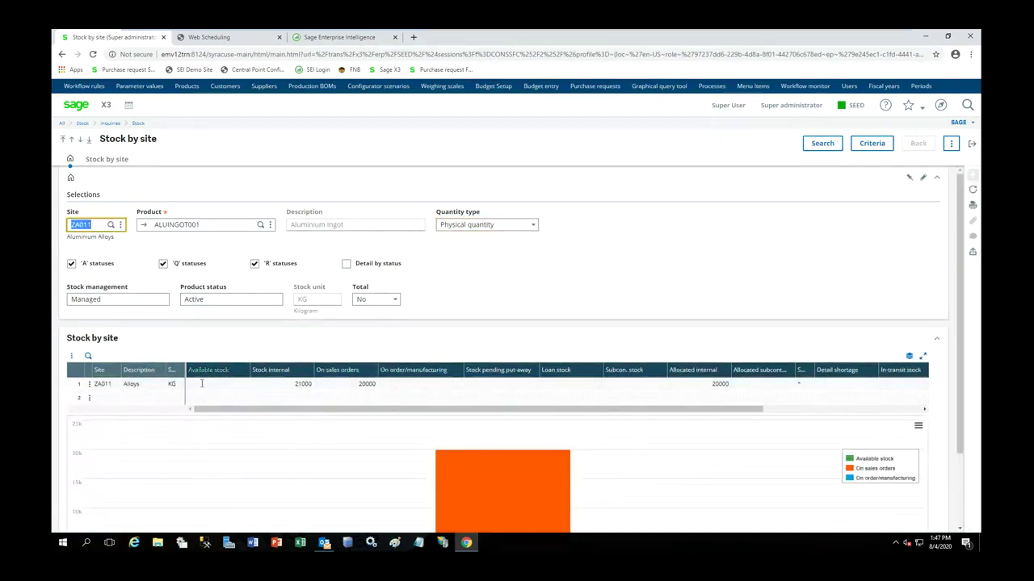
- View ALUINGOT001 stock by status, showing 21000 KG quarantined, then exit
{"action": "left_click", "coordinate": [951, 143]}
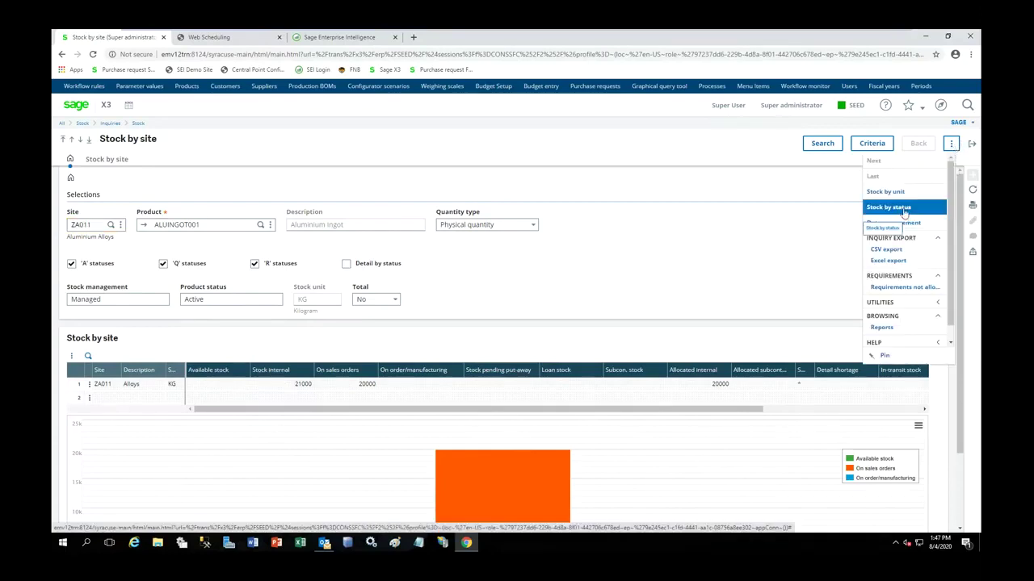
{"action": "left_click", "coordinate": [888, 208]}
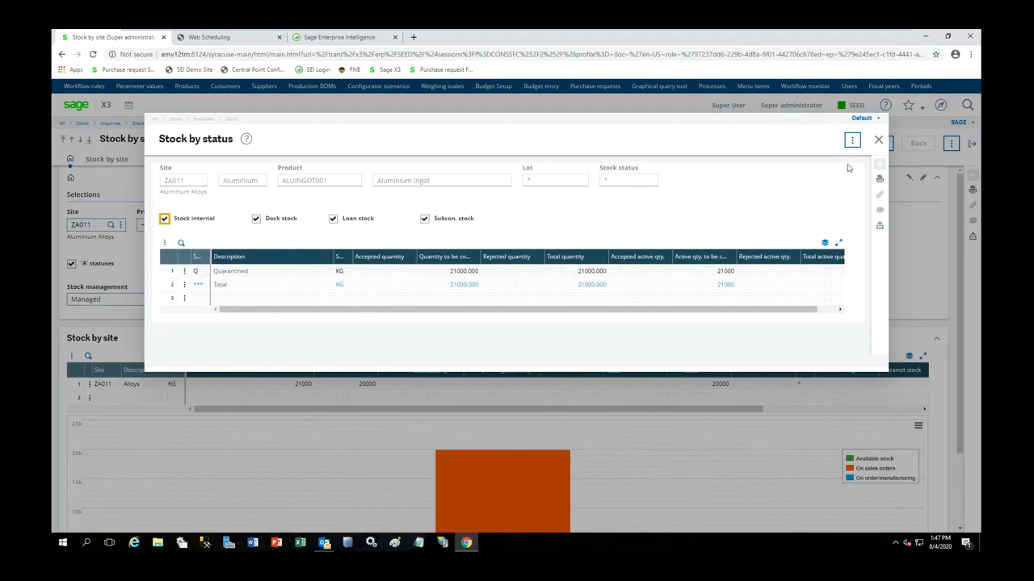
{"action": "left_click", "coordinate": [878, 139]}
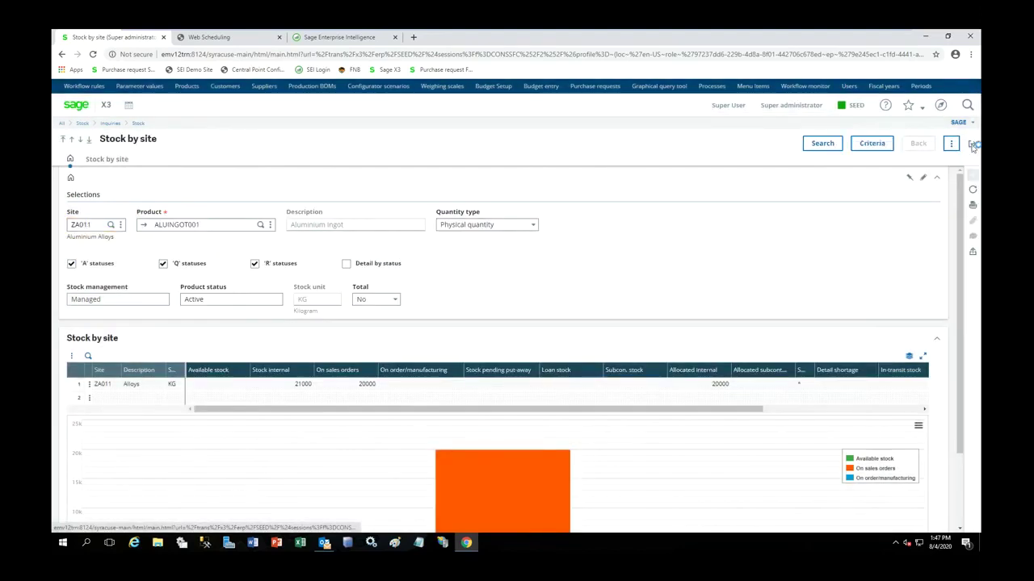
{"action": "left_click", "coordinate": [971, 143]}
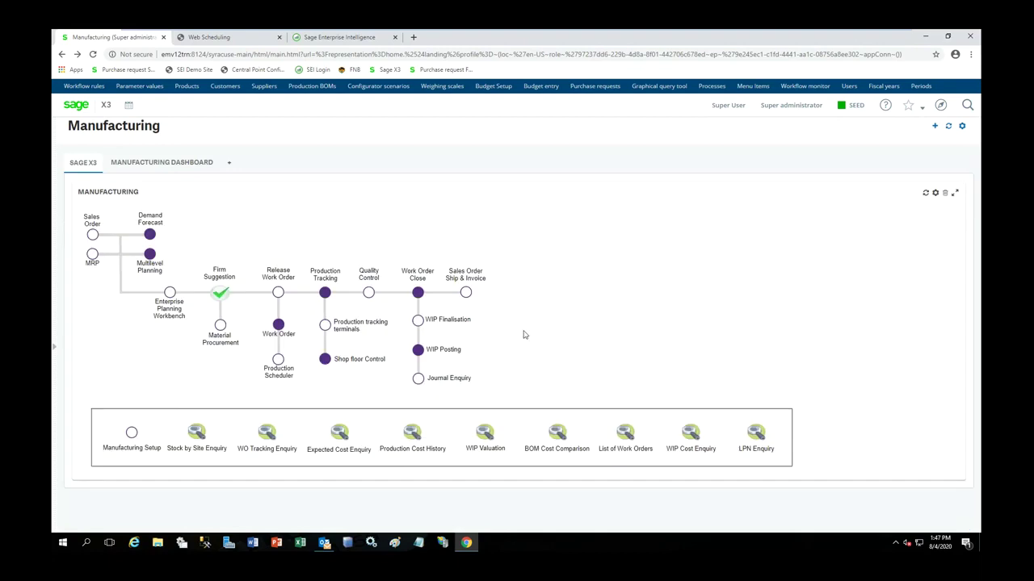
- Open quality request QUAZA0110182 and answer YES to raw material certification
{"action": "left_click", "coordinate": [373, 294]}
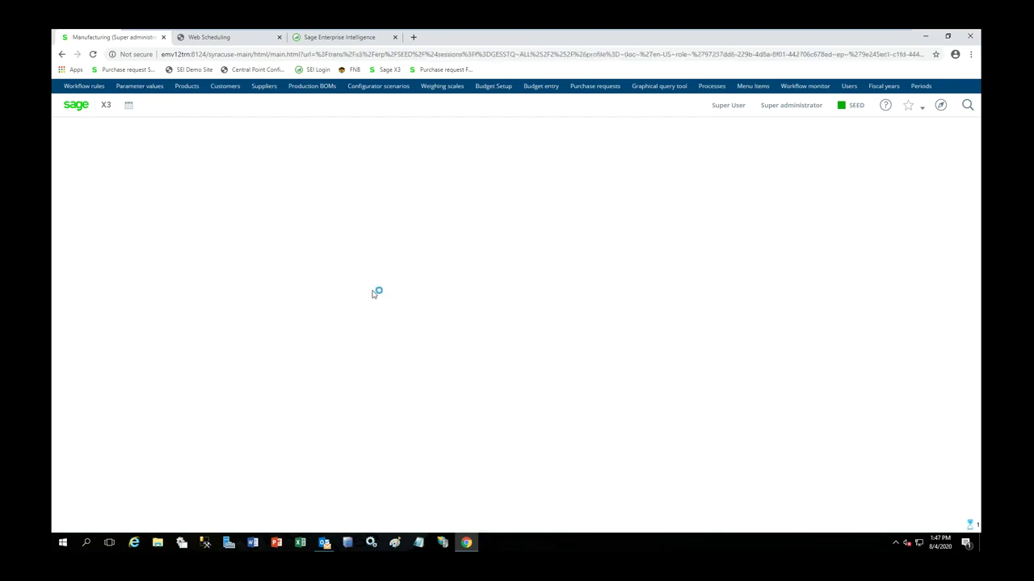
{"action": "left_click", "coordinate": [154, 214]}
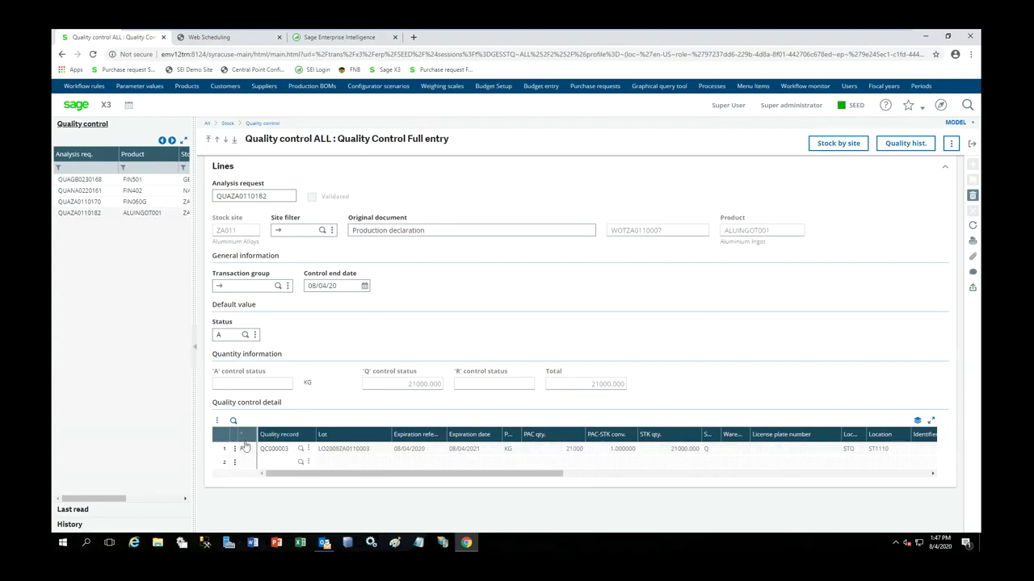
{"action": "left_click", "coordinate": [235, 450]}
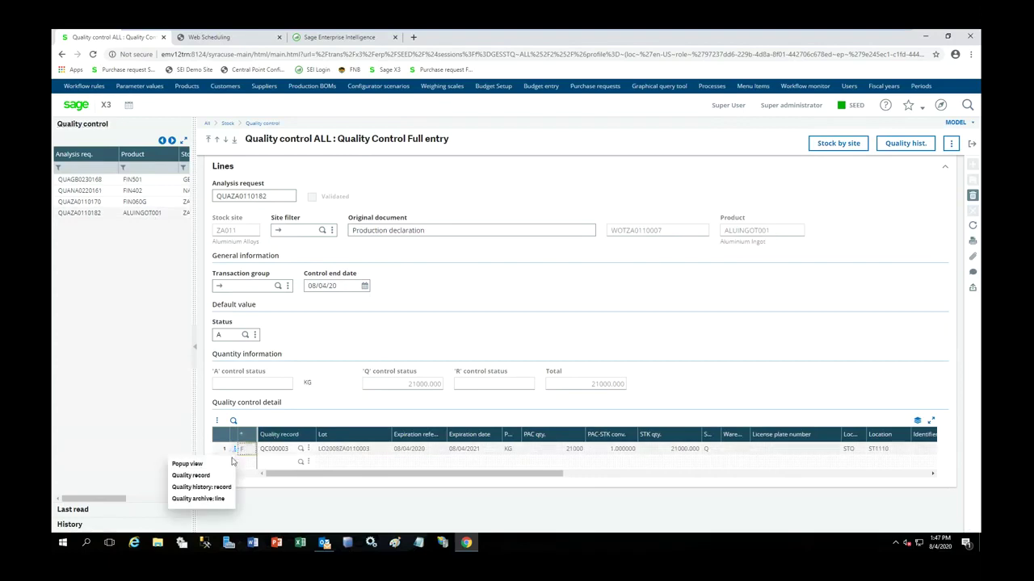
{"action": "left_click", "coordinate": [205, 478]}
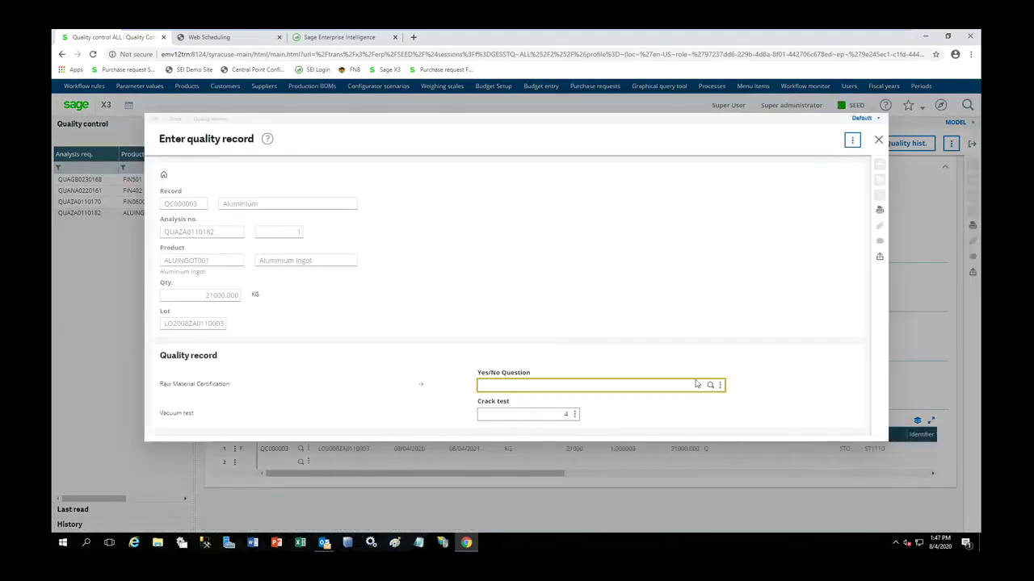
{"action": "left_click", "coordinate": [710, 385]}
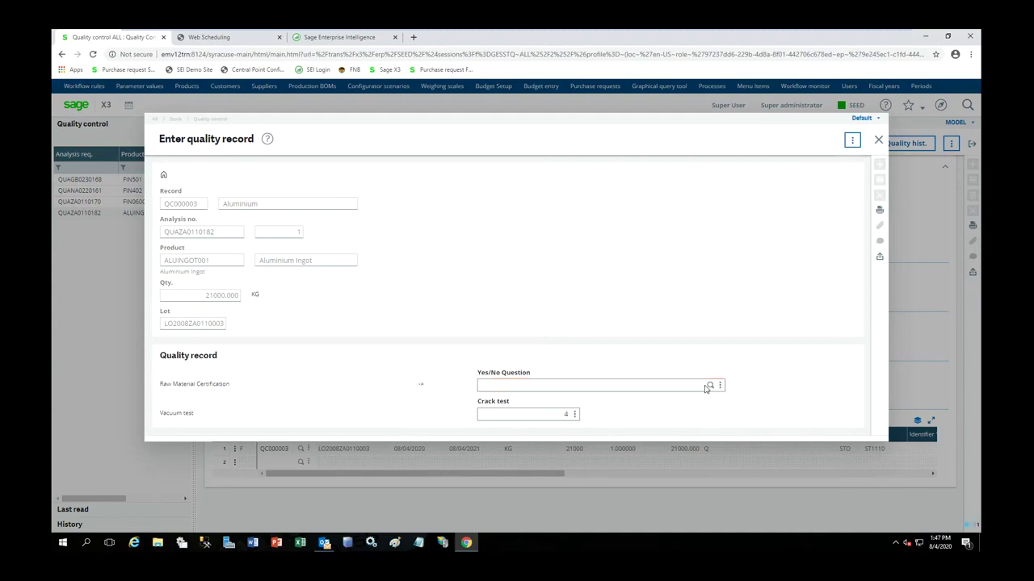
{"action": "left_click", "coordinate": [531, 209]}
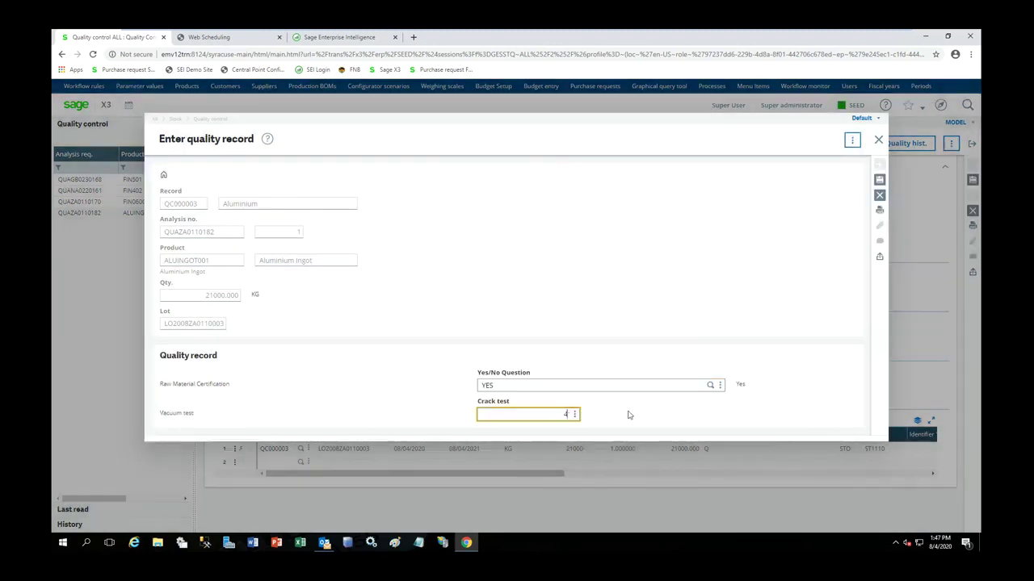
{"action": "left_click", "coordinate": [879, 181]}
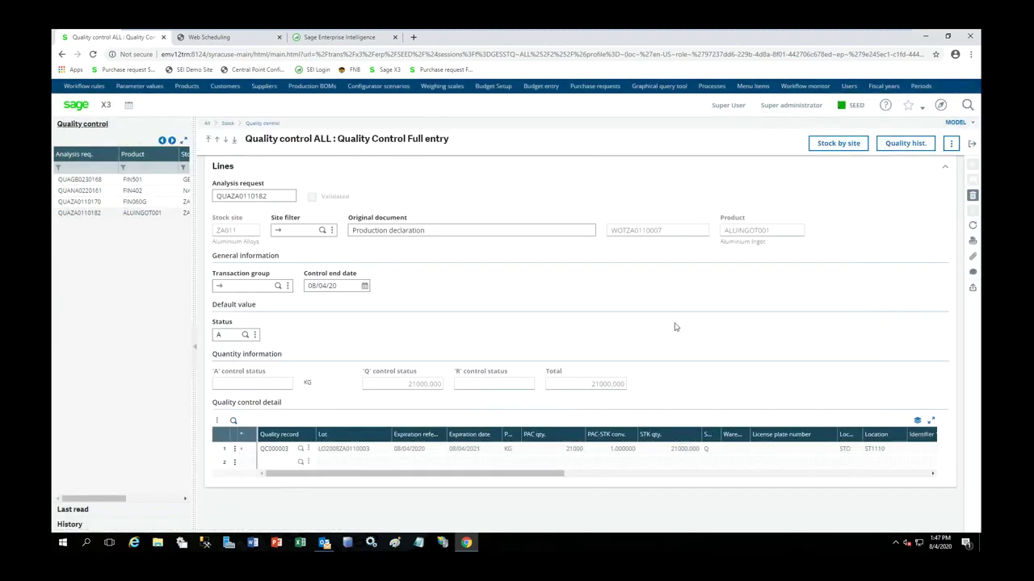
- Qualify 21000 KG on line 1 onto licence plate PAL00176 and save
{"action": "left_click", "coordinate": [234, 449]}
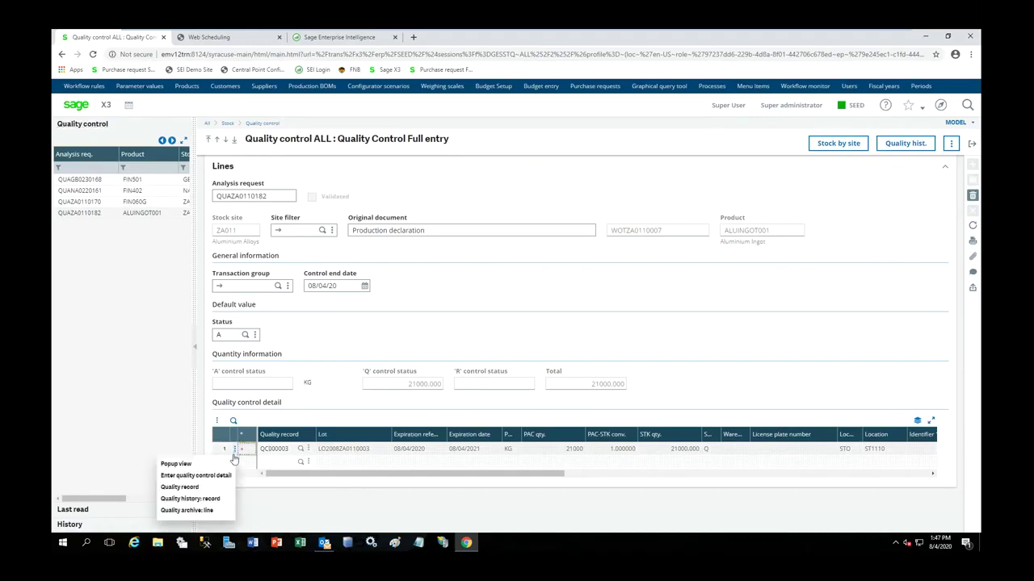
{"action": "left_click", "coordinate": [212, 476]}
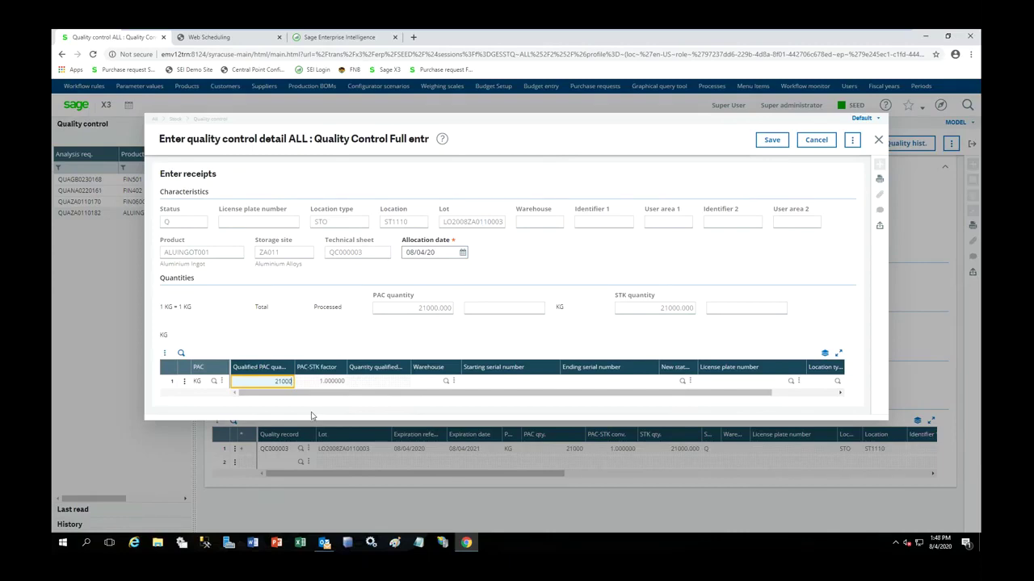
{"action": "key", "text": "Tab"}
{"action": "key", "text": "Tab"}
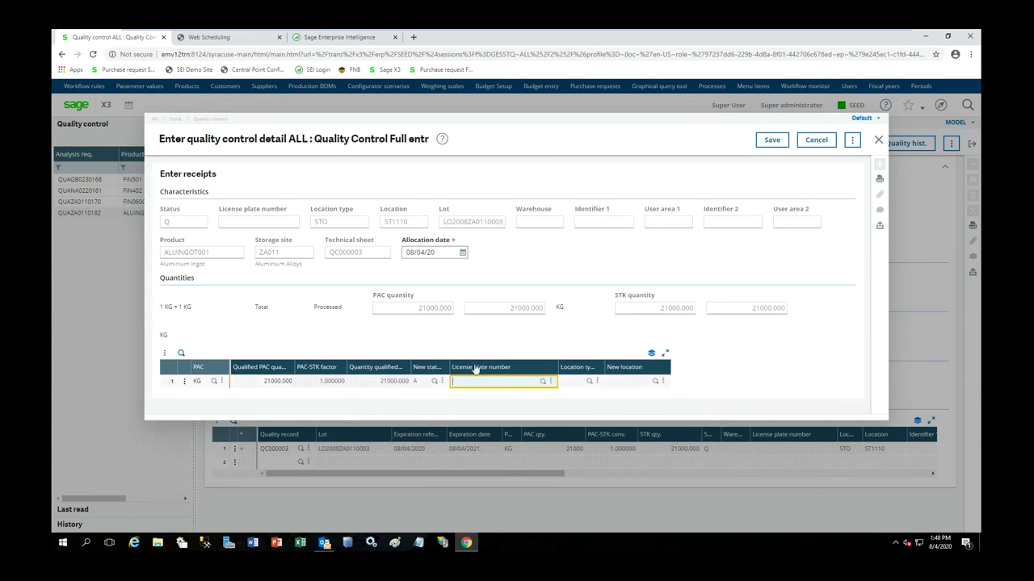
{"action": "left_click", "coordinate": [544, 383]}
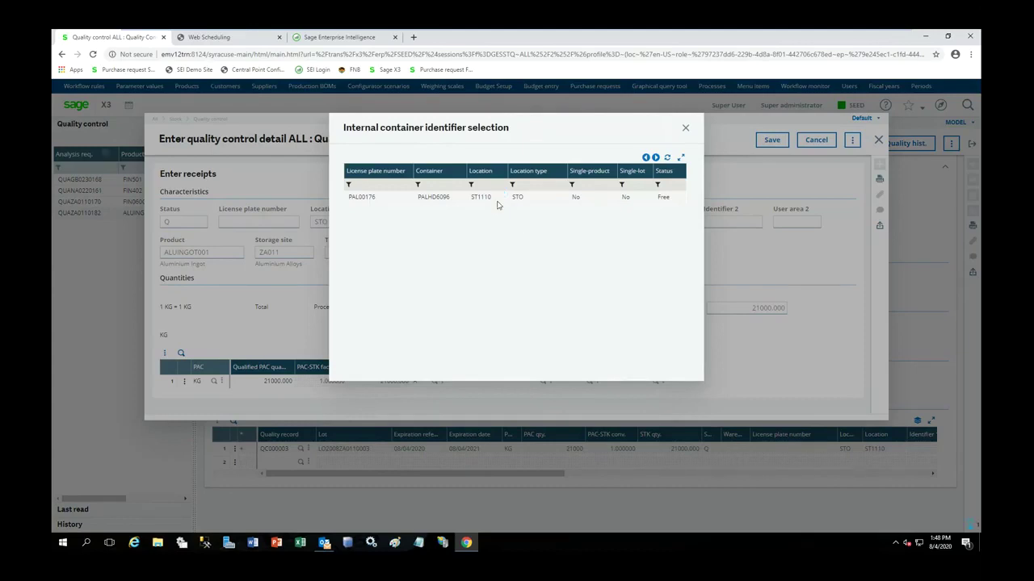
{"action": "left_click", "coordinate": [498, 204]}
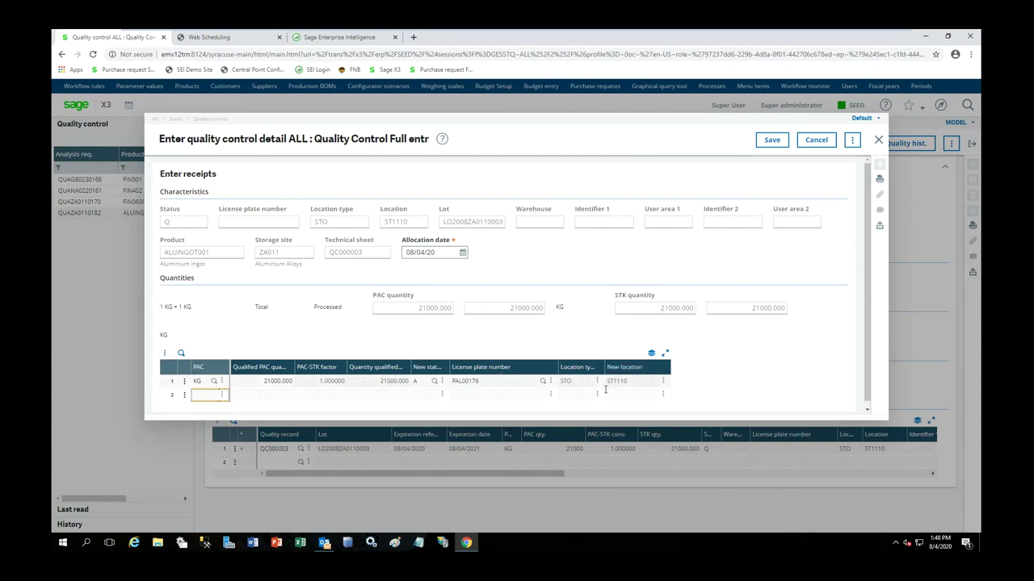
{"action": "left_click", "coordinate": [772, 140]}
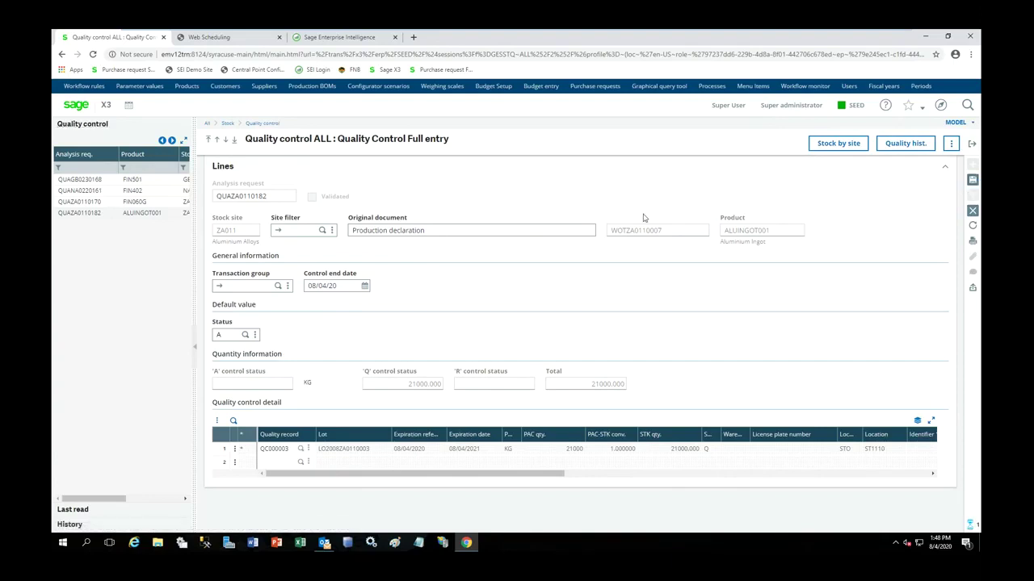
- Recheck ALUINGOT001 stock by site: 1000 KG available, 20000 on sales orders
{"action": "left_click", "coordinate": [973, 143]}
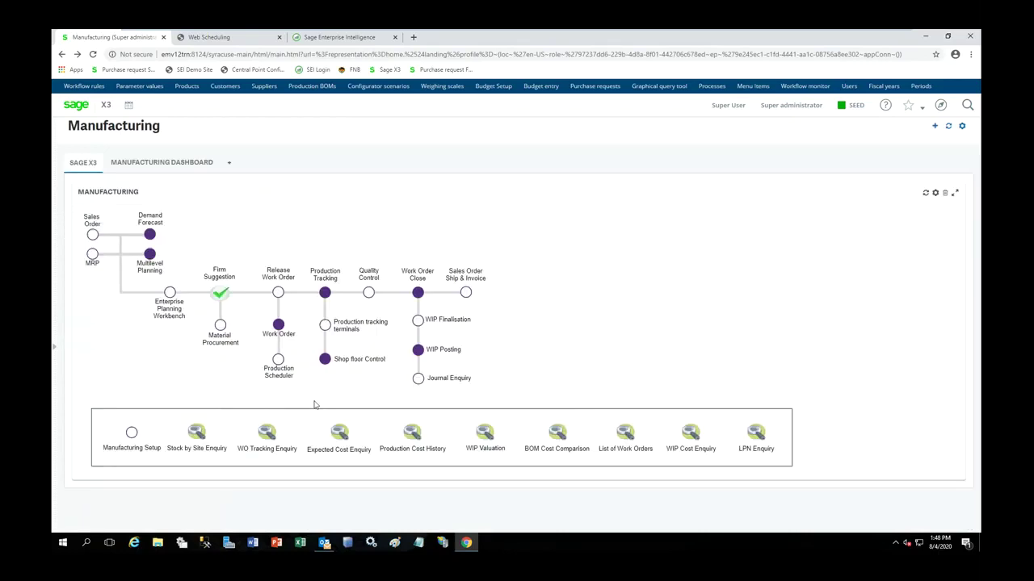
{"action": "left_click", "coordinate": [197, 435]}
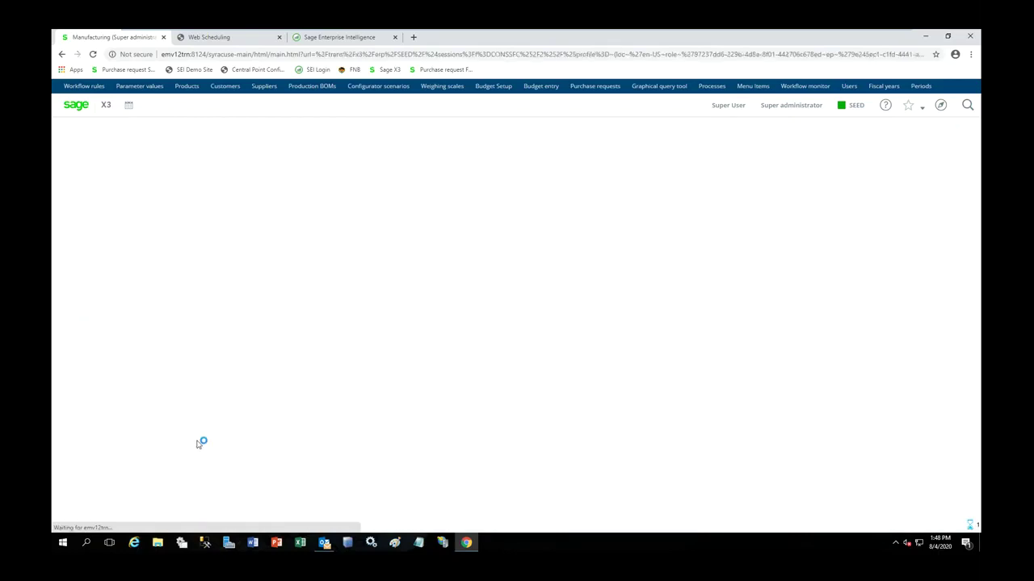
{"action": "left_click", "coordinate": [183, 226]}
{"action": "type", "text": "ALUM"}
{"action": "key", "text": "Tab"}
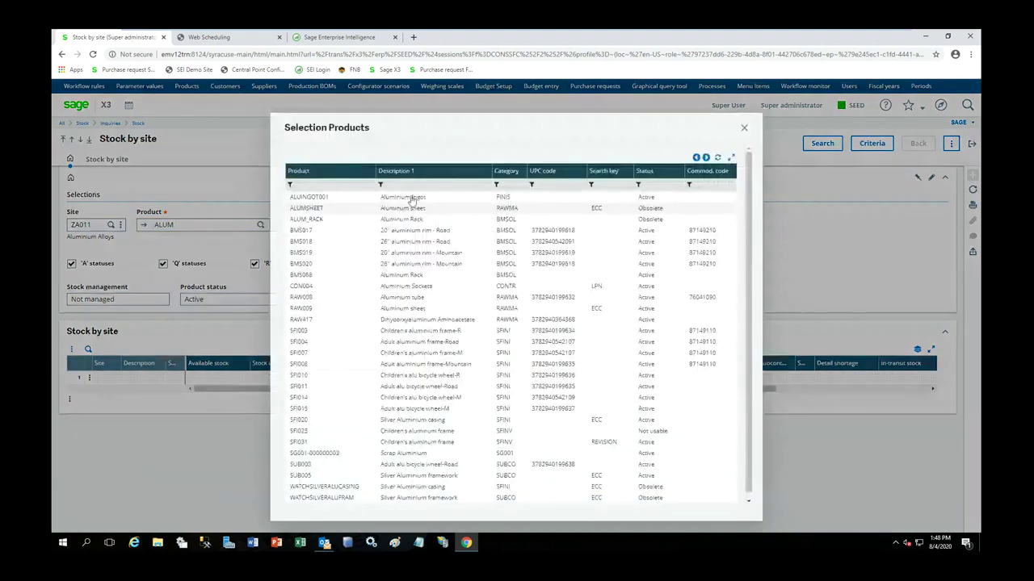
{"action": "left_click", "coordinate": [417, 199]}
{"action": "left_click", "coordinate": [816, 143]}
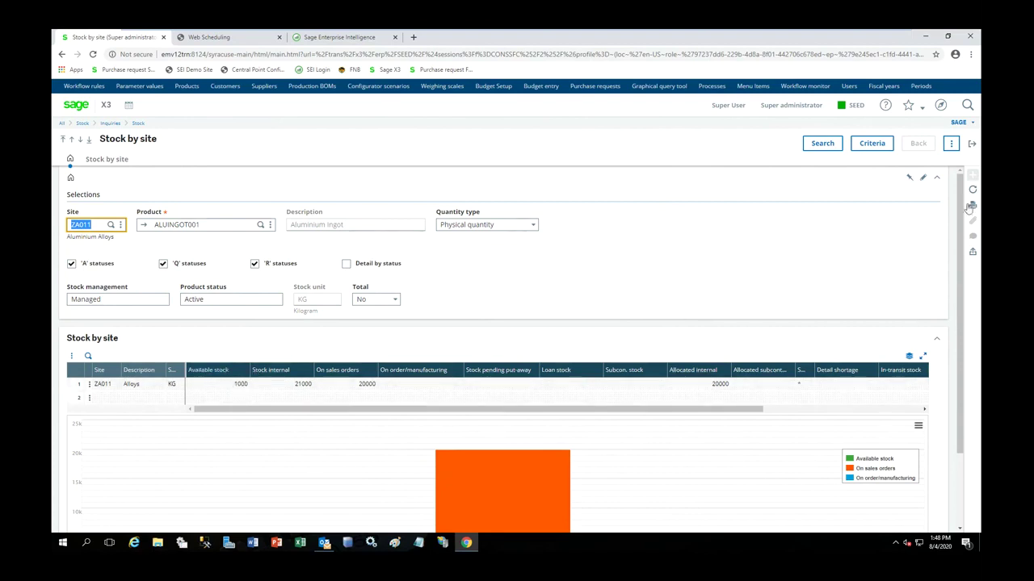
{"action": "left_click", "coordinate": [971, 143]}
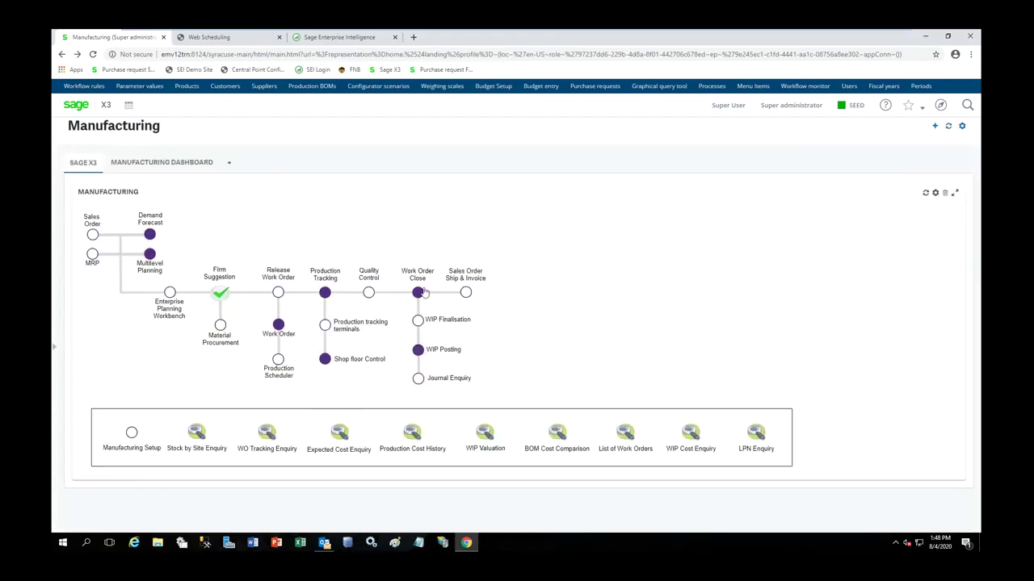
- Close work order WOZA0110043, confirming closure and production cost calculation
{"action": "left_click", "coordinate": [421, 293]}
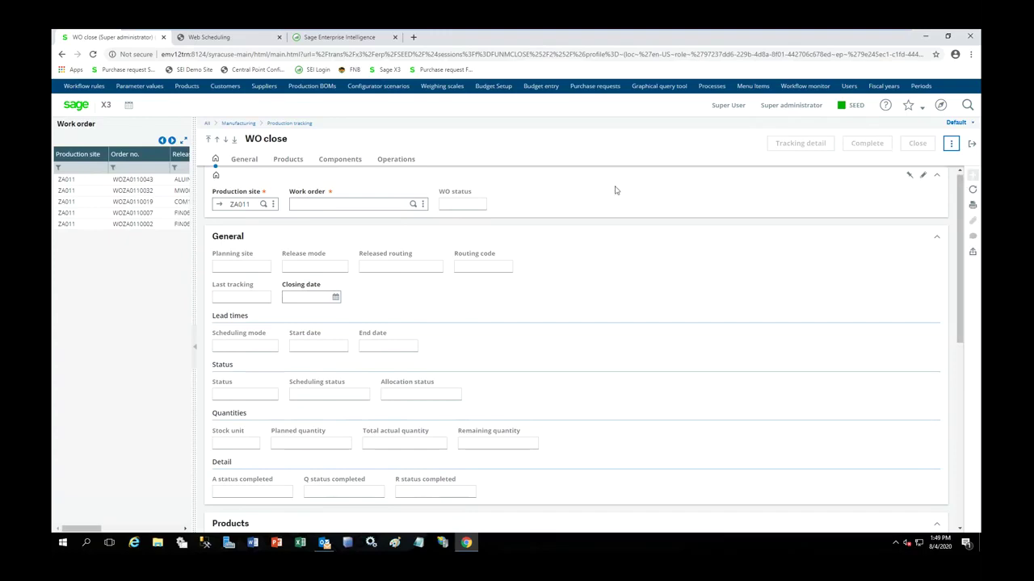
{"action": "left_click", "coordinate": [413, 207]}
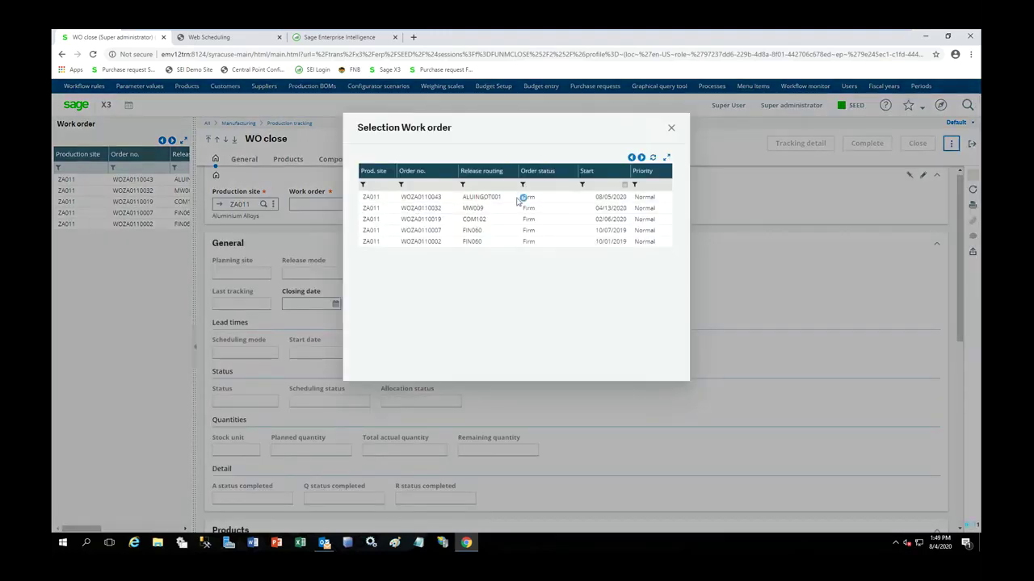
{"action": "left_click", "coordinate": [521, 198]}
{"action": "scroll", "coordinate": [868, 223], "scroll_direction": "down", "scroll_amount": 3}
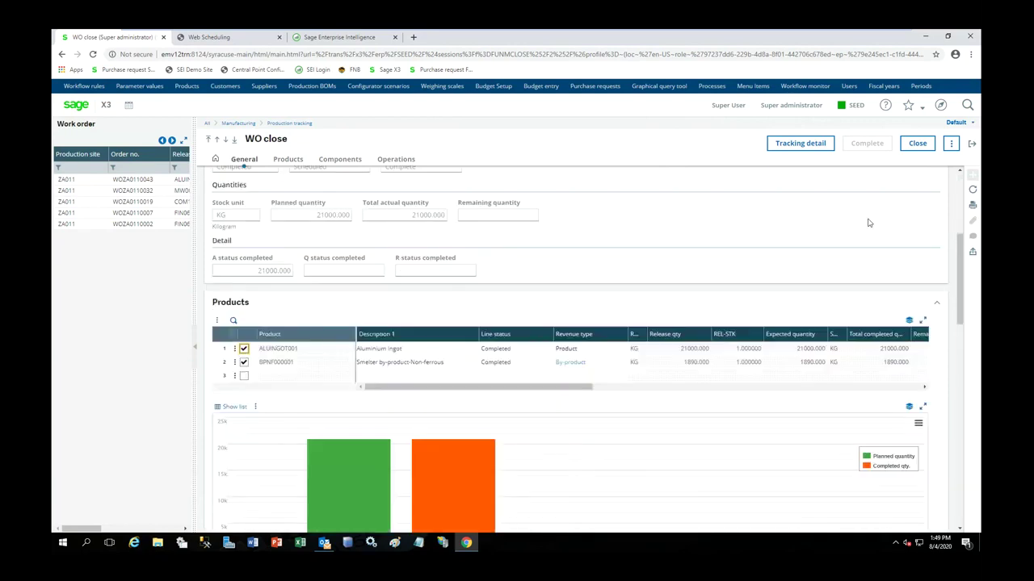
{"action": "left_click", "coordinate": [923, 152]}
{"action": "left_click", "coordinate": [569, 219]}
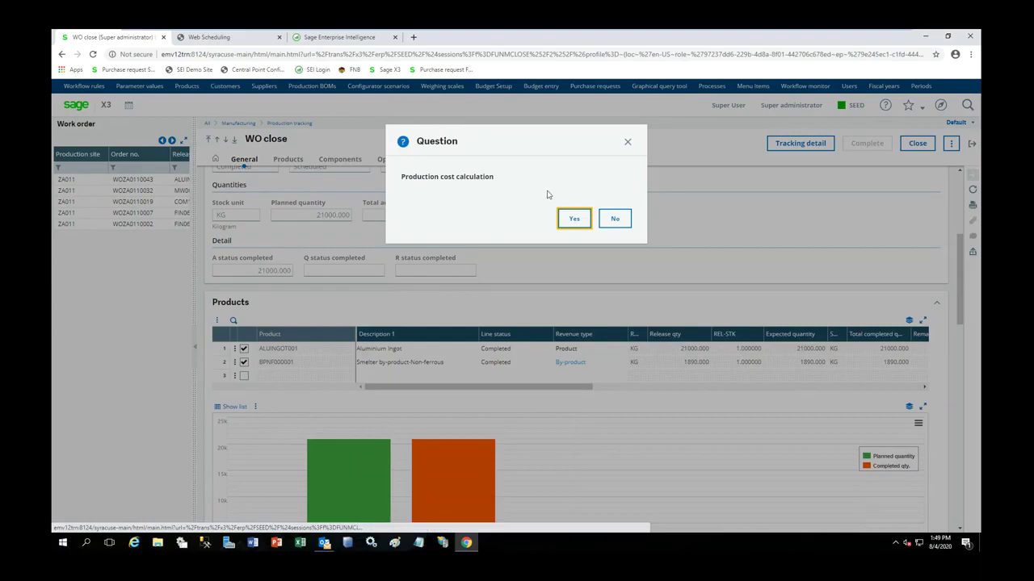
{"action": "left_click", "coordinate": [574, 222]}
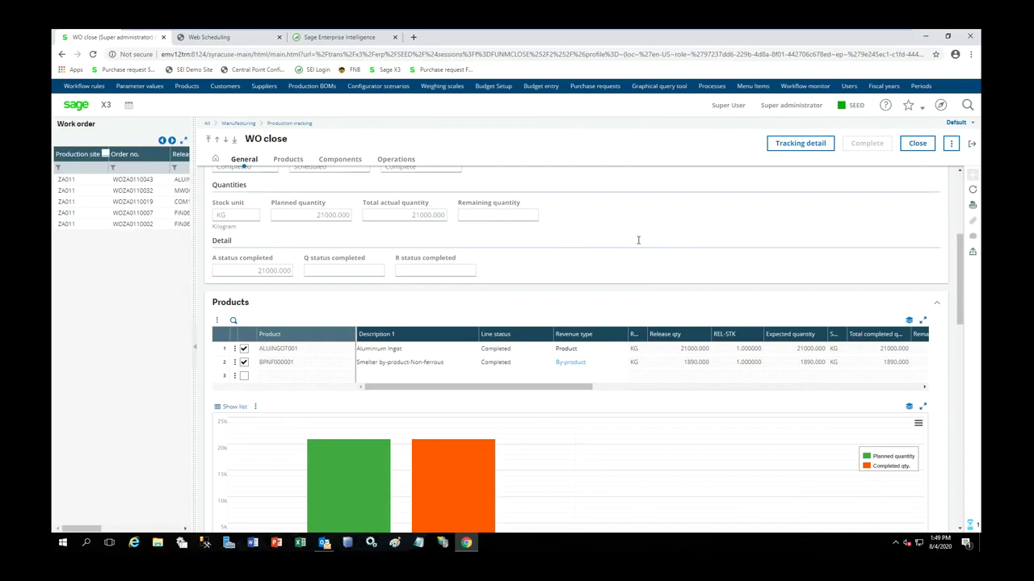
{"action": "left_click", "coordinate": [947, 147]}
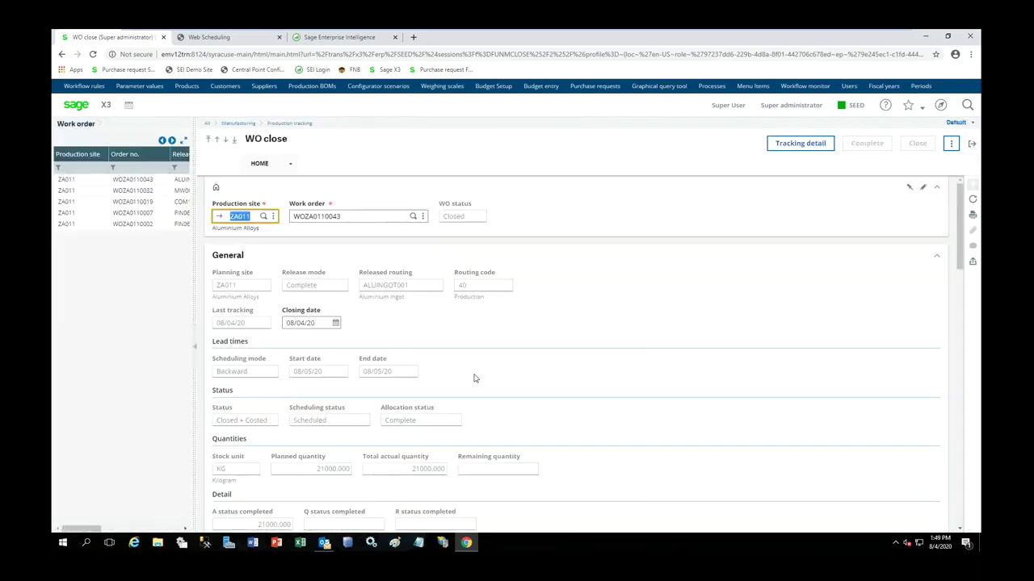
{"action": "left_click", "coordinate": [971, 144]}
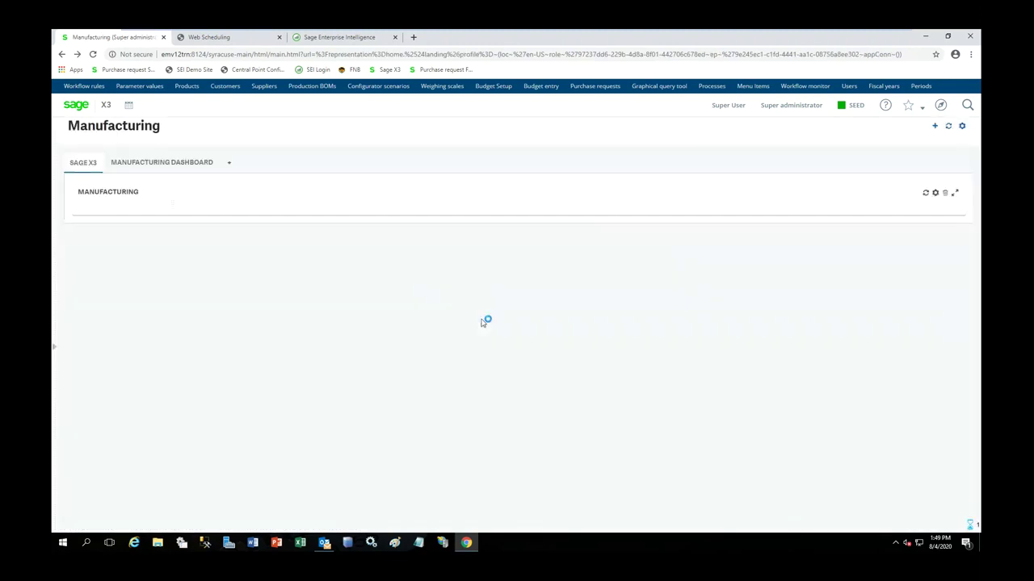
- Filter WIP costs by start date 08/04/20 and view WOZA0110043's actual versus expected costs
{"action": "left_click", "coordinate": [692, 439]}
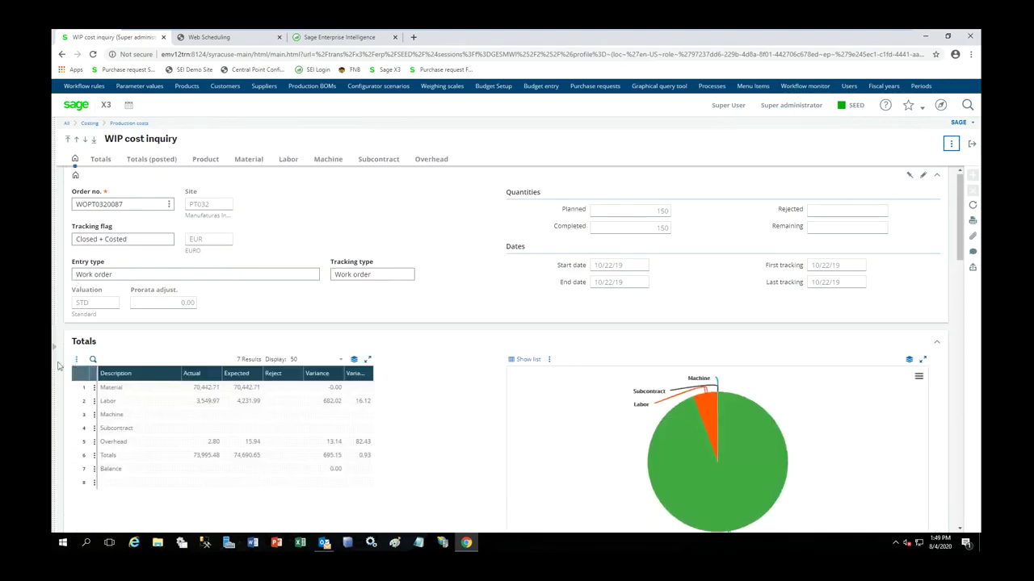
{"action": "left_click", "coordinate": [53, 356]}
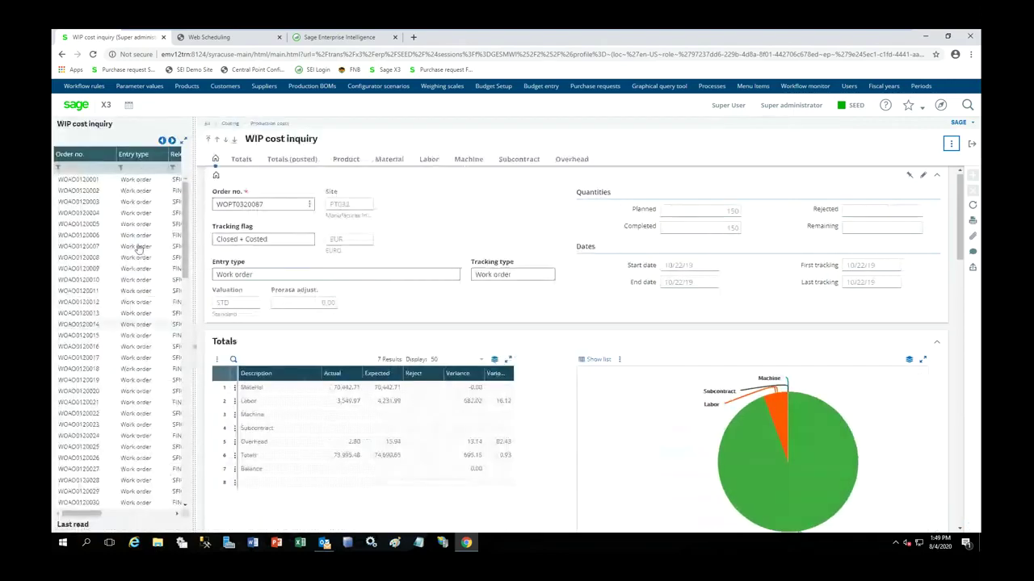
{"action": "left_click", "coordinate": [174, 167]}
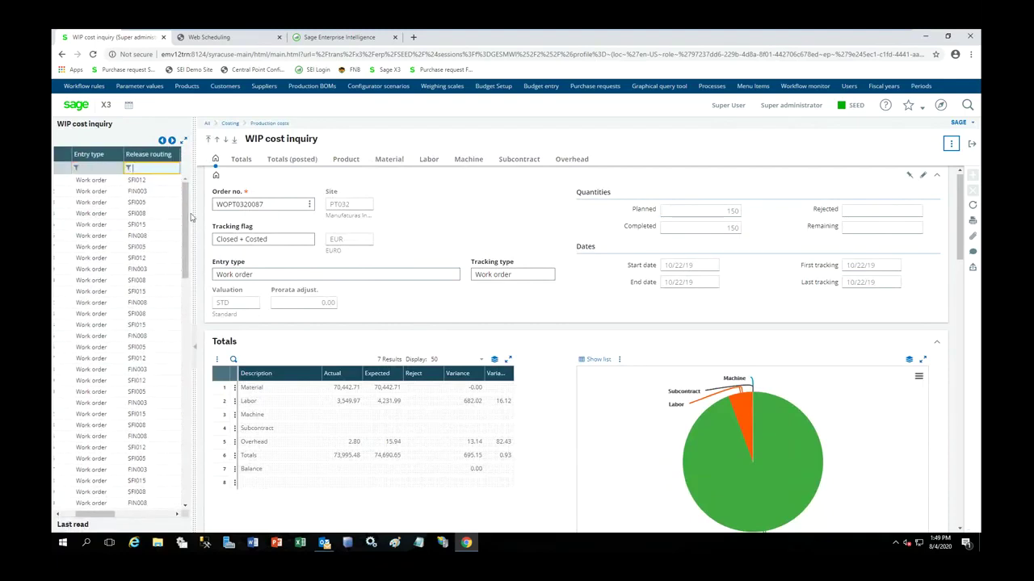
{"action": "scroll", "coordinate": [173, 207], "scroll_direction": "right", "scroll_amount": 2}
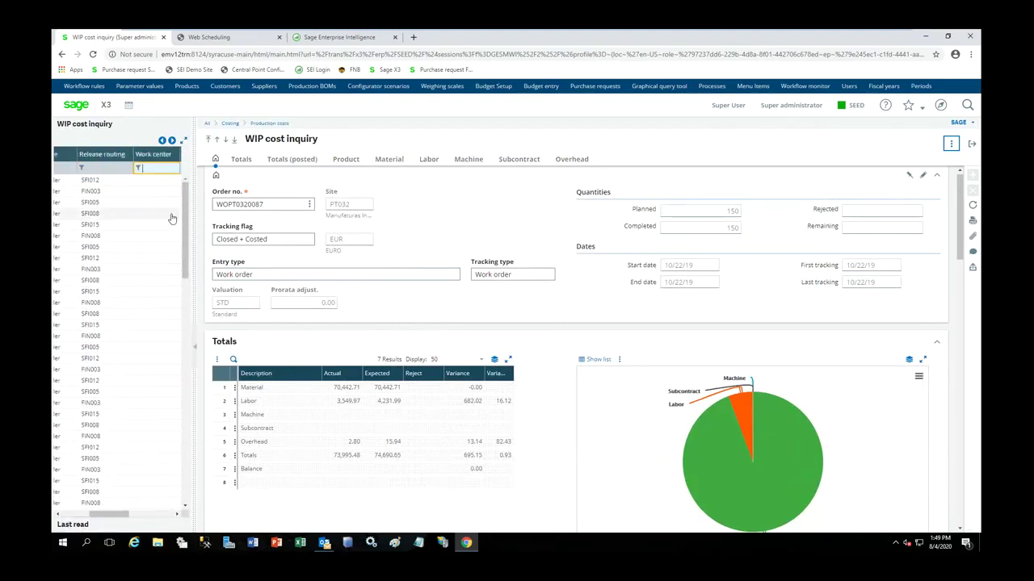
{"action": "left_click", "coordinate": [139, 167]}
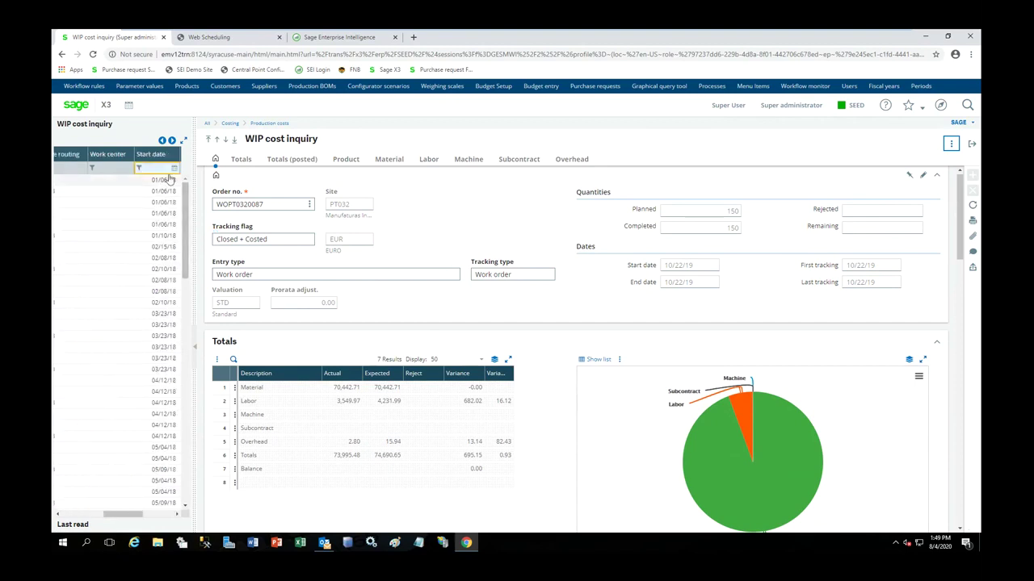
{"action": "left_click", "coordinate": [173, 167]}
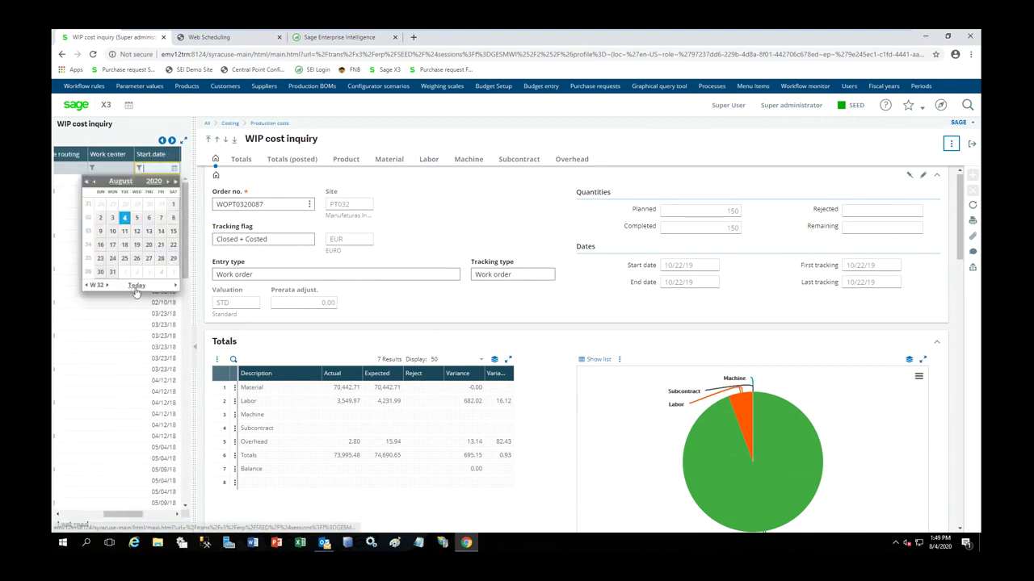
{"action": "left_click", "coordinate": [135, 292]}
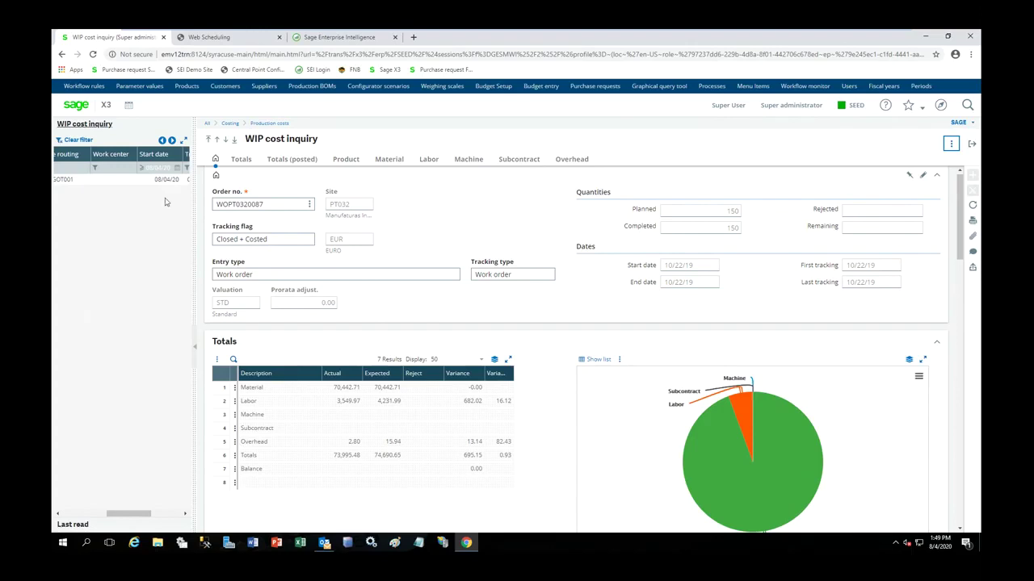
{"action": "left_click", "coordinate": [162, 181]}
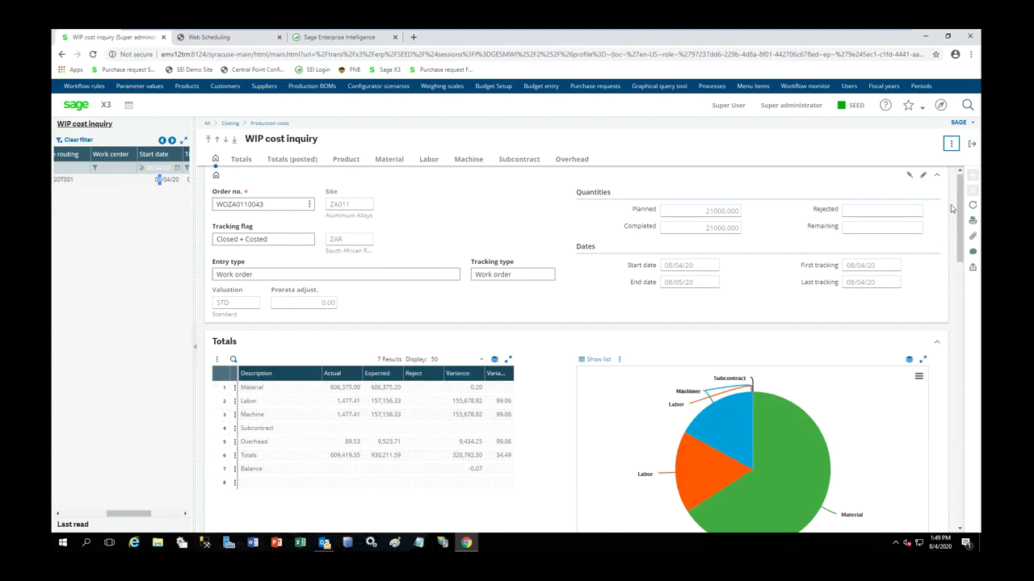
{"action": "left_click", "coordinate": [973, 145]}
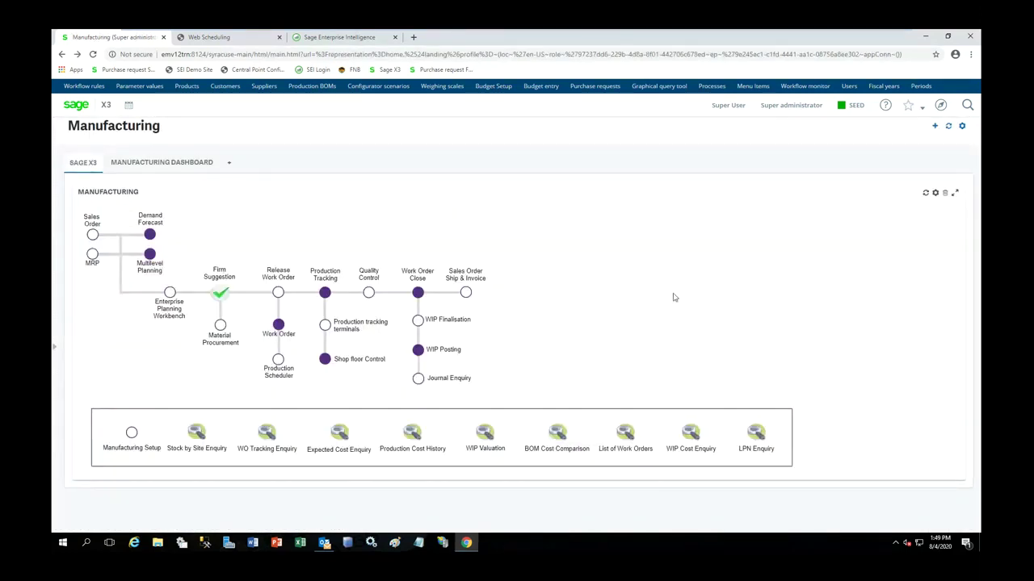
- Allocate 20000 KG of ALUINGOT001 on sales order SONZA0110115 and review the stock detail
{"action": "left_click", "coordinate": [466, 294]}
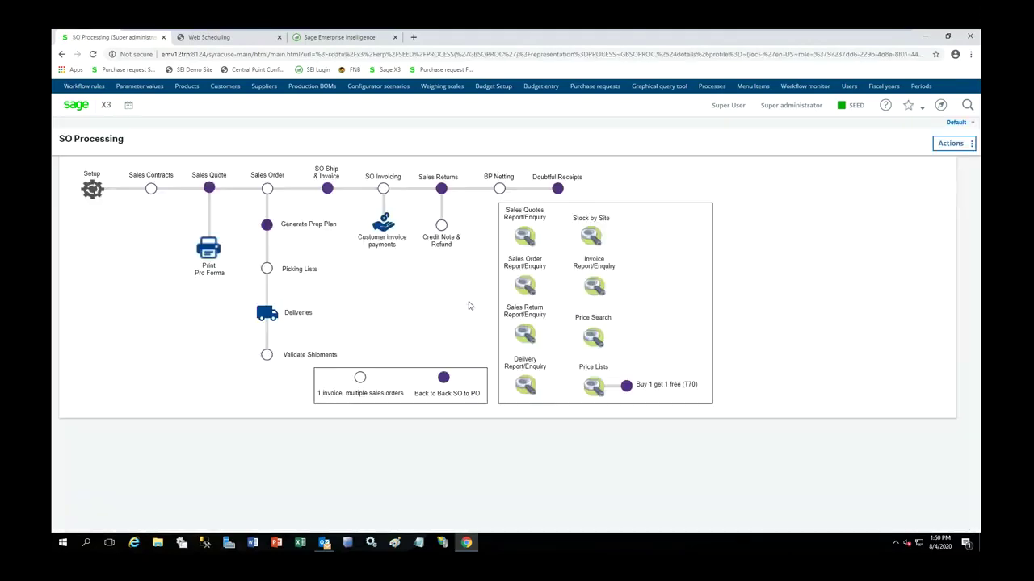
{"action": "left_click", "coordinate": [266, 192]}
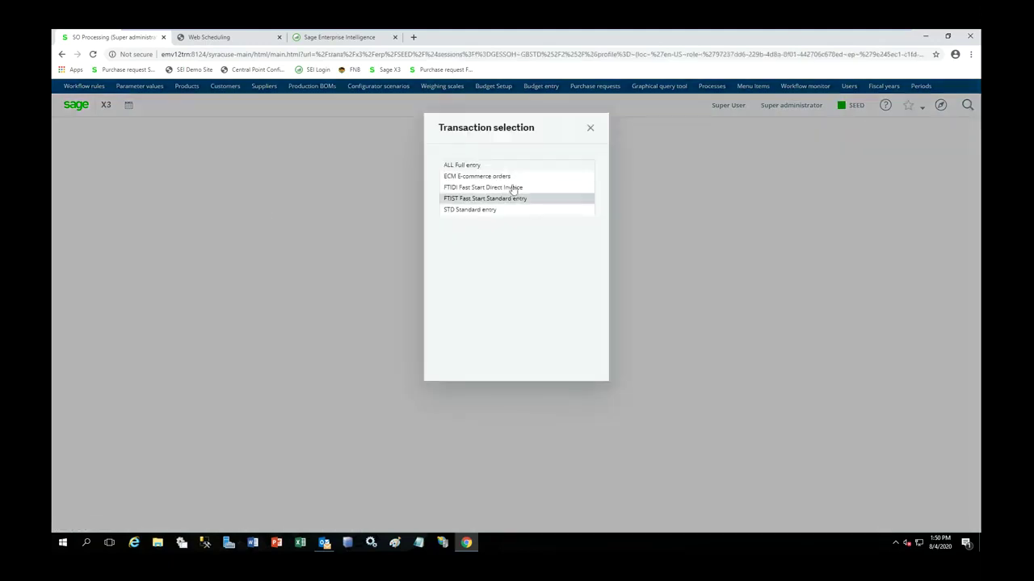
{"action": "left_click", "coordinate": [490, 174]}
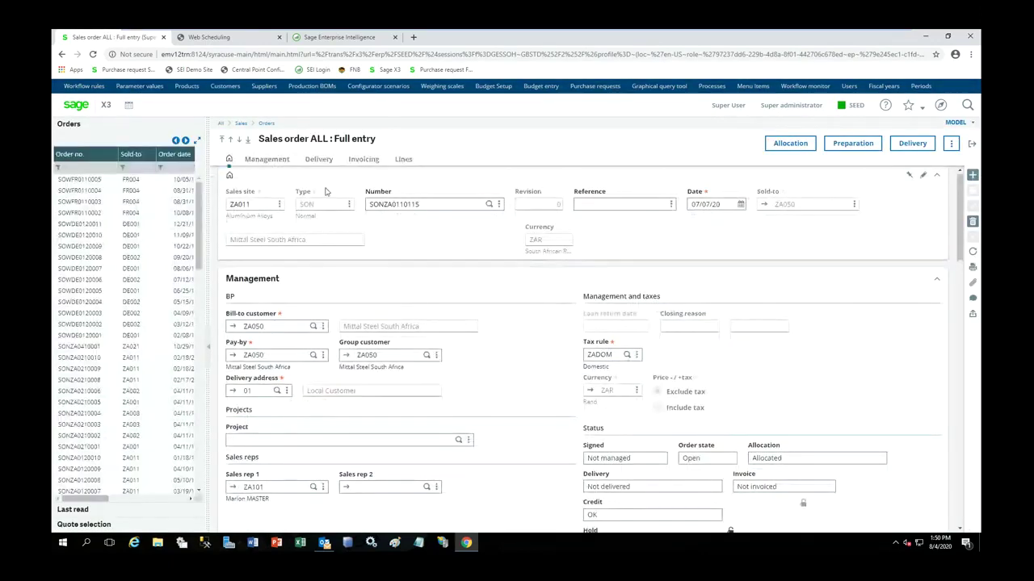
{"action": "left_click", "coordinate": [408, 160]}
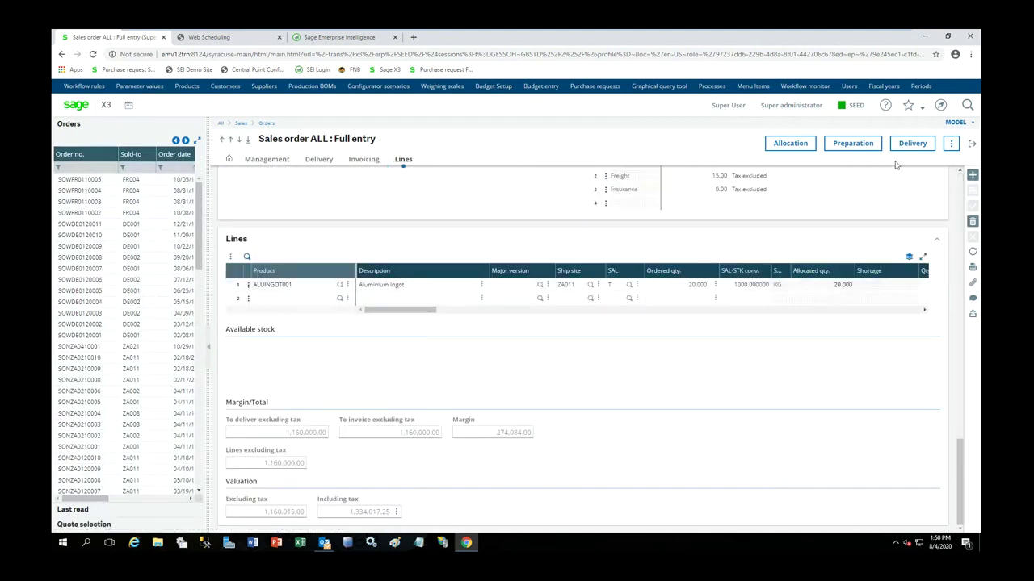
{"action": "left_click", "coordinate": [790, 144]}
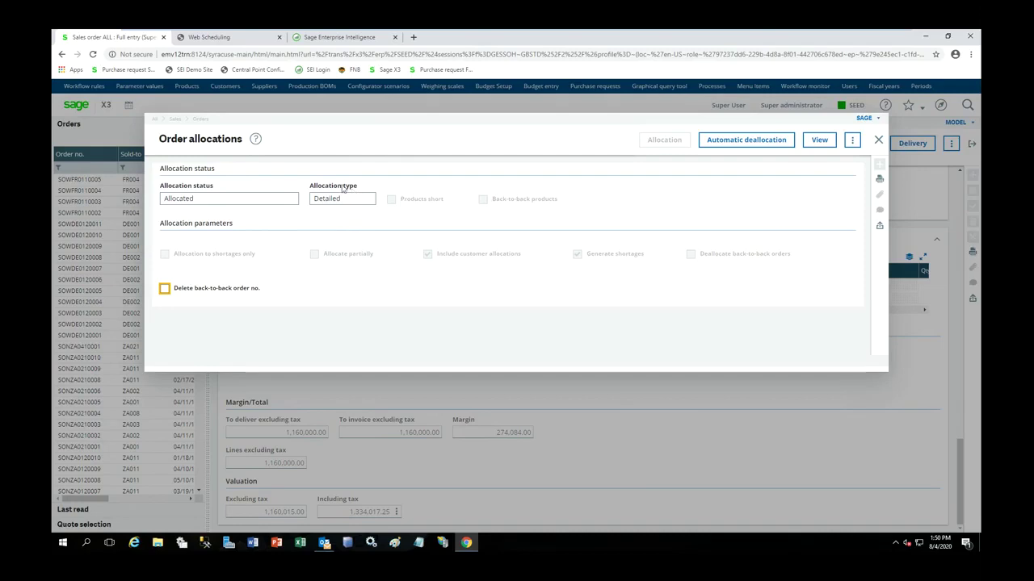
{"action": "left_click", "coordinate": [822, 139]}
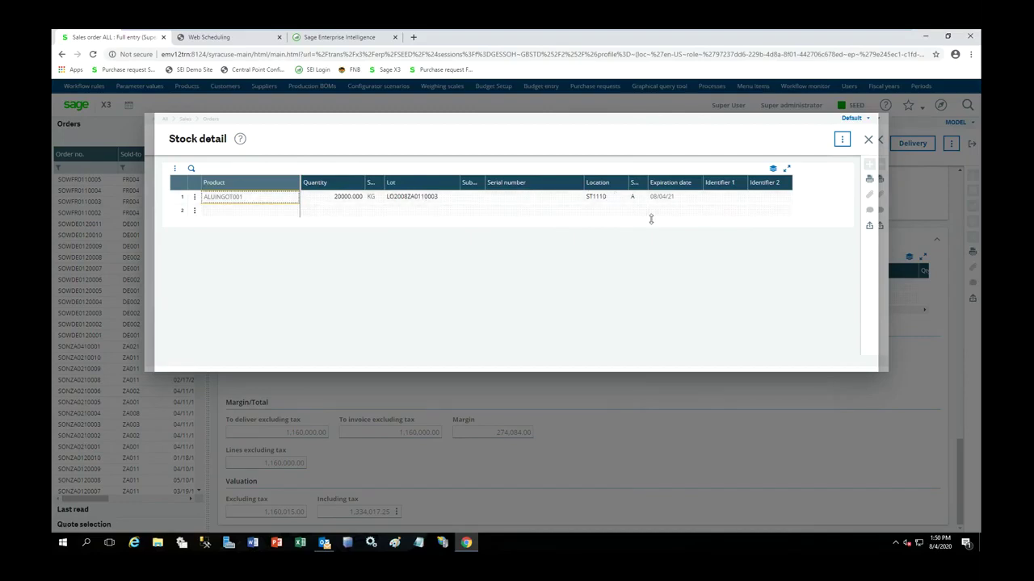
{"action": "left_click", "coordinate": [869, 139]}
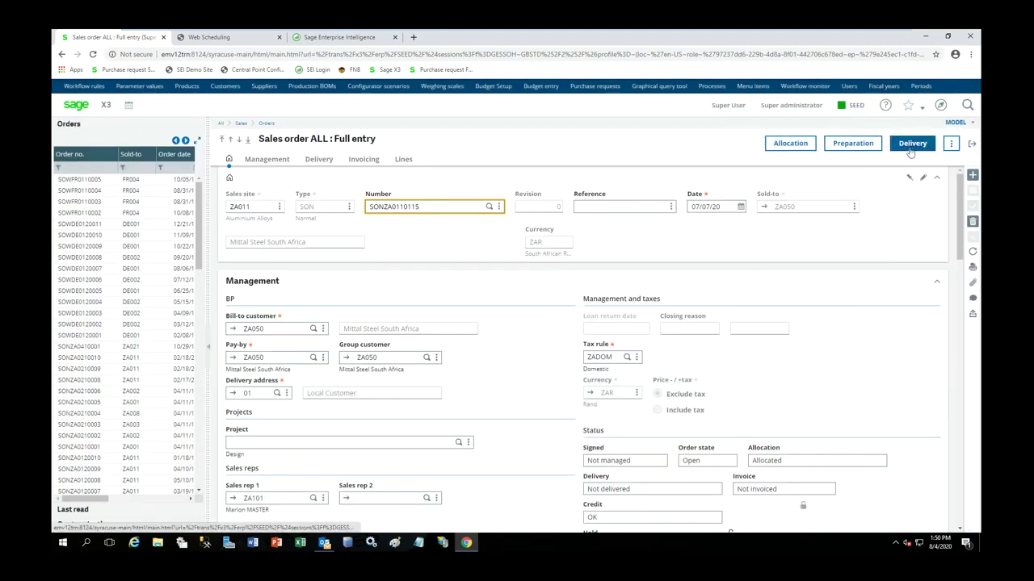
- Create delivery SHPZA0110045 from the sales order and validate it
{"action": "left_click", "coordinate": [911, 145]}
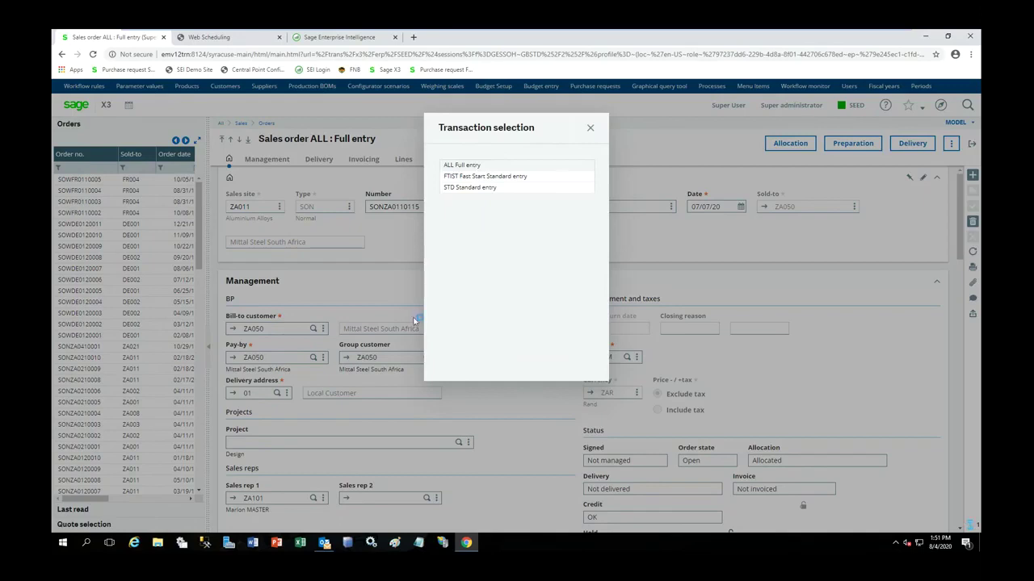
{"action": "key", "text": "Escape"}
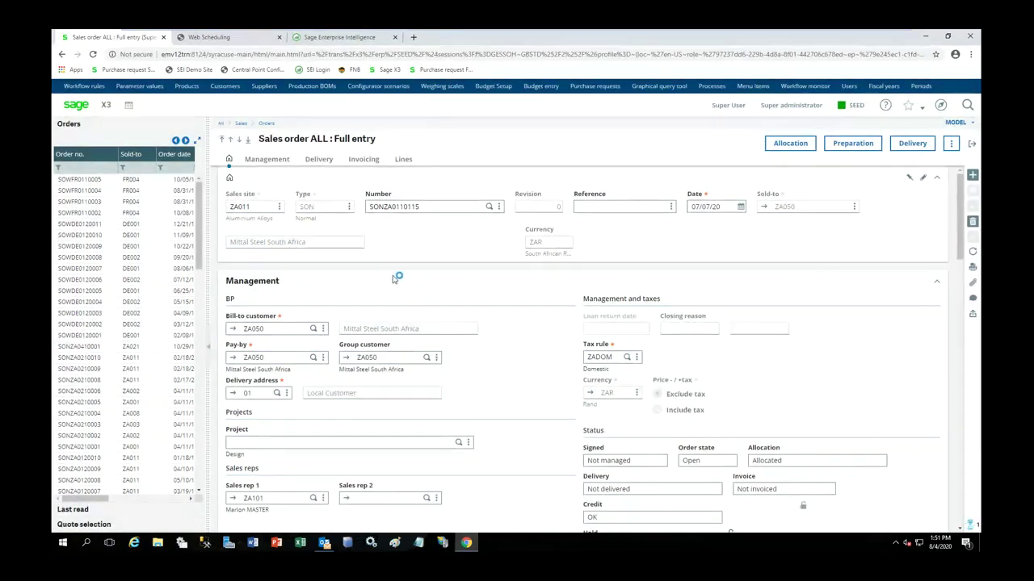
{"action": "left_click", "coordinate": [810, 145]}
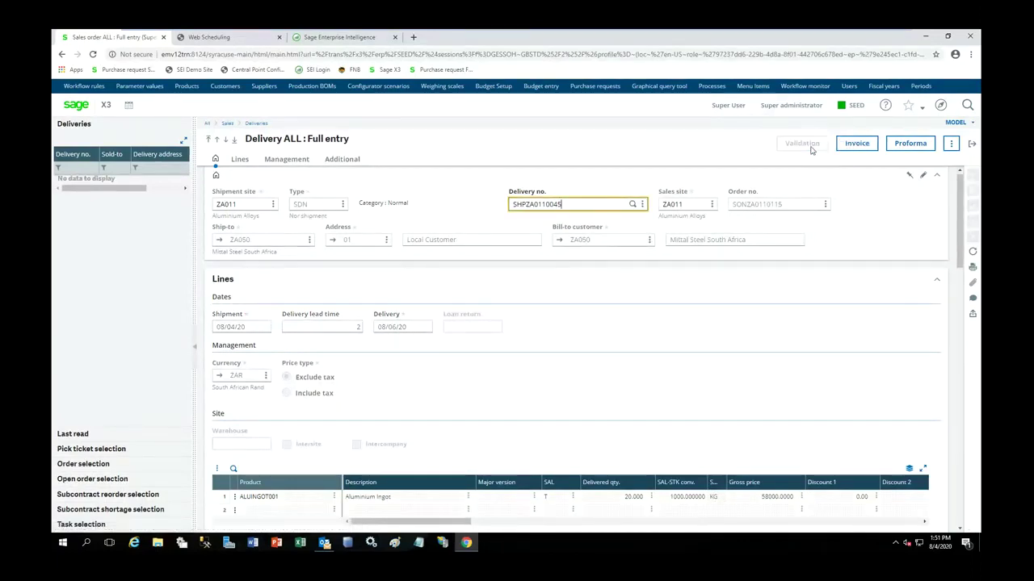
- Post ALL full-entry invoice ZAINV2008ZA011000023 for the delivery, then exit to the order
{"action": "left_click", "coordinate": [857, 146]}
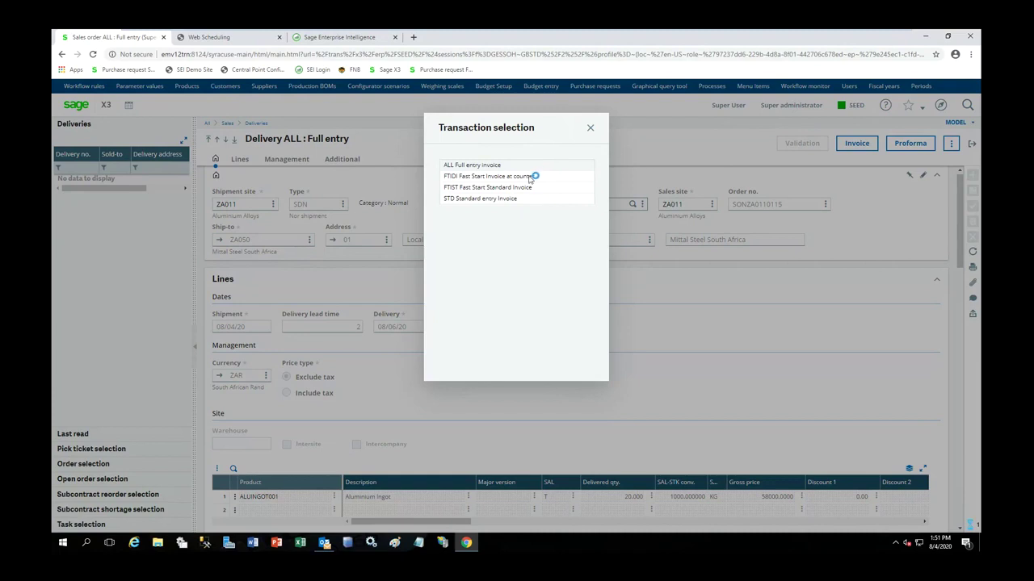
{"action": "left_click", "coordinate": [535, 195]}
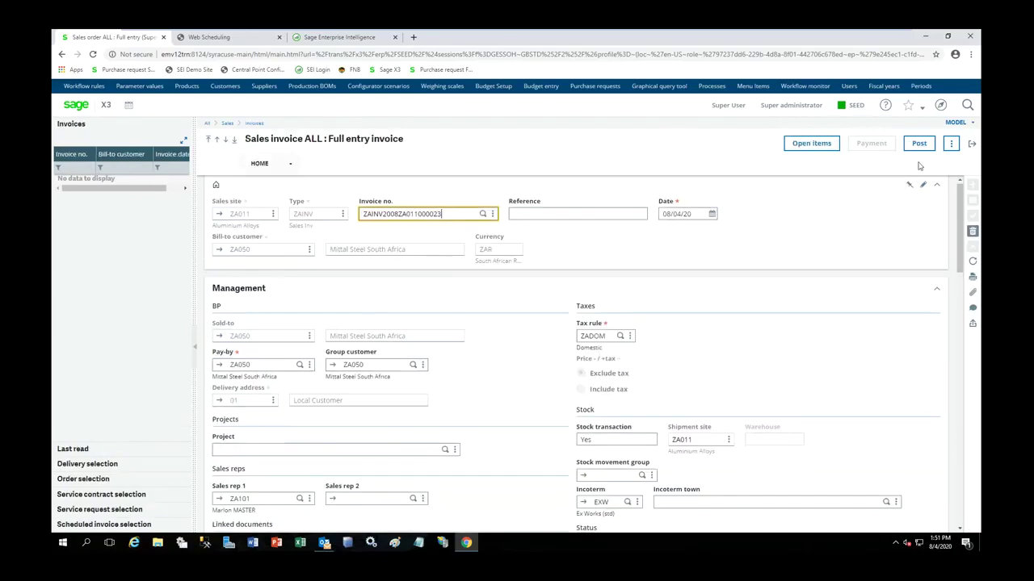
{"action": "left_click", "coordinate": [920, 144]}
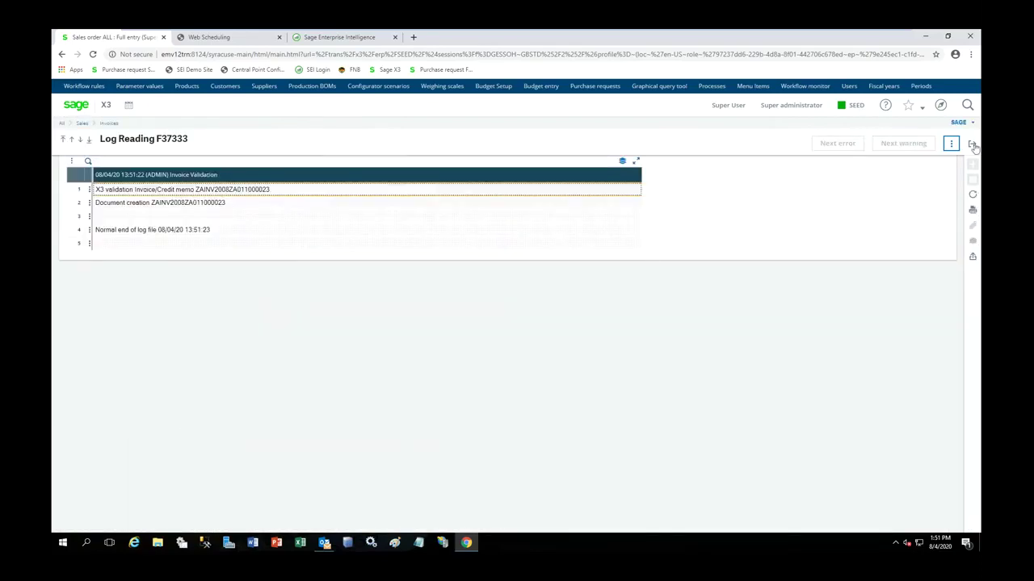
{"action": "left_click", "coordinate": [972, 145]}
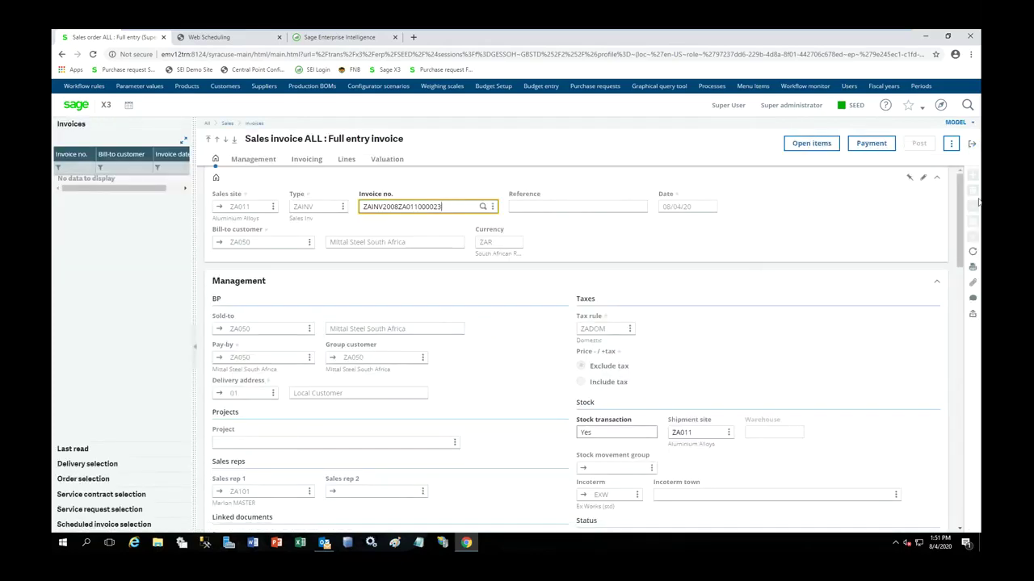
{"action": "left_click", "coordinate": [972, 145]}
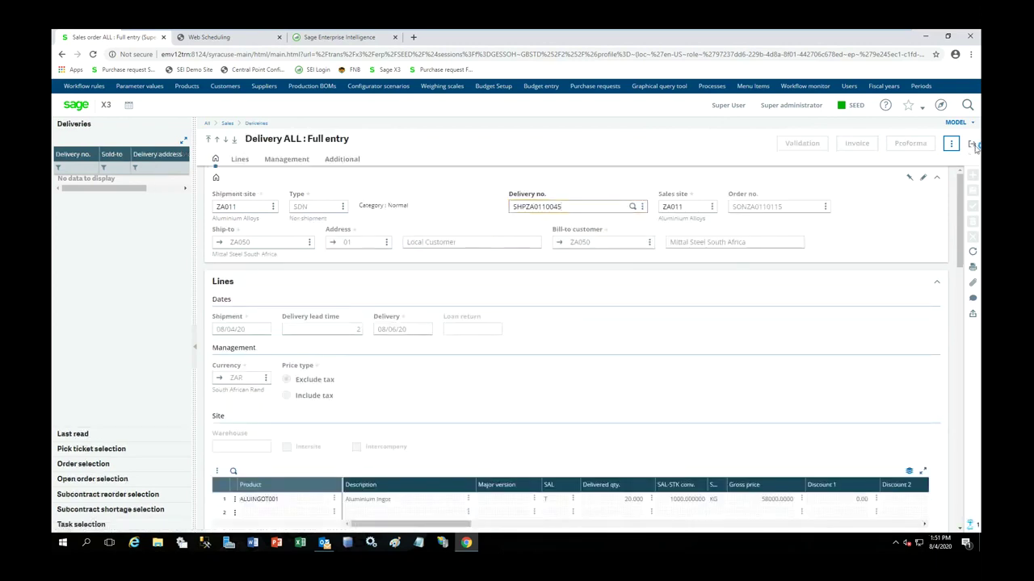
{"action": "left_click", "coordinate": [974, 146]}
- Check Aluminium Ingot stock at ZA011, now 1000 KG, then go to Manufacturing home
{"action": "left_click", "coordinate": [973, 147]}
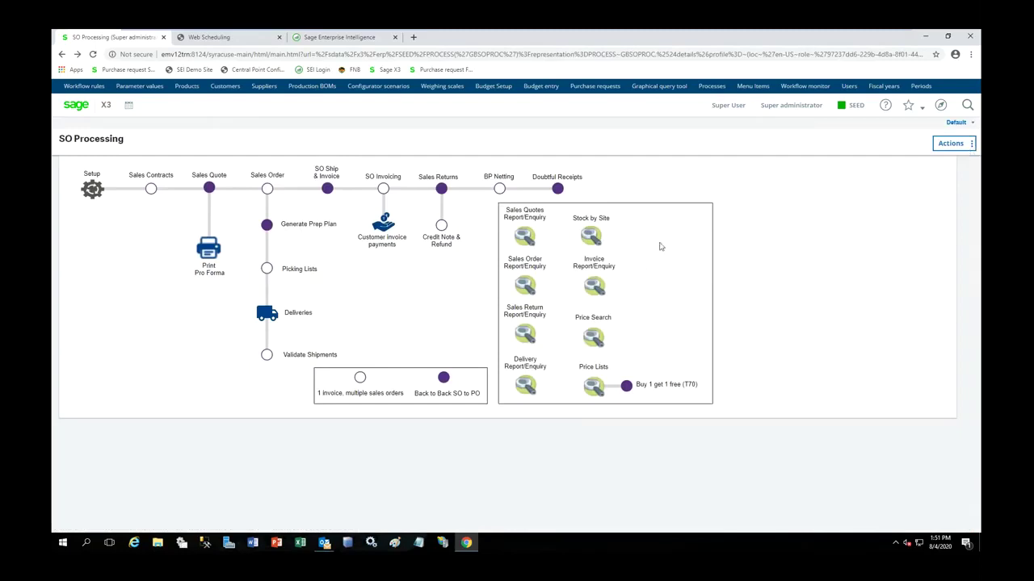
{"action": "left_click", "coordinate": [598, 240]}
{"action": "left_click", "coordinate": [213, 226]}
{"action": "type", "text": "ALUM"}
{"action": "key", "text": "Tab"}
{"action": "left_click", "coordinate": [403, 197]}
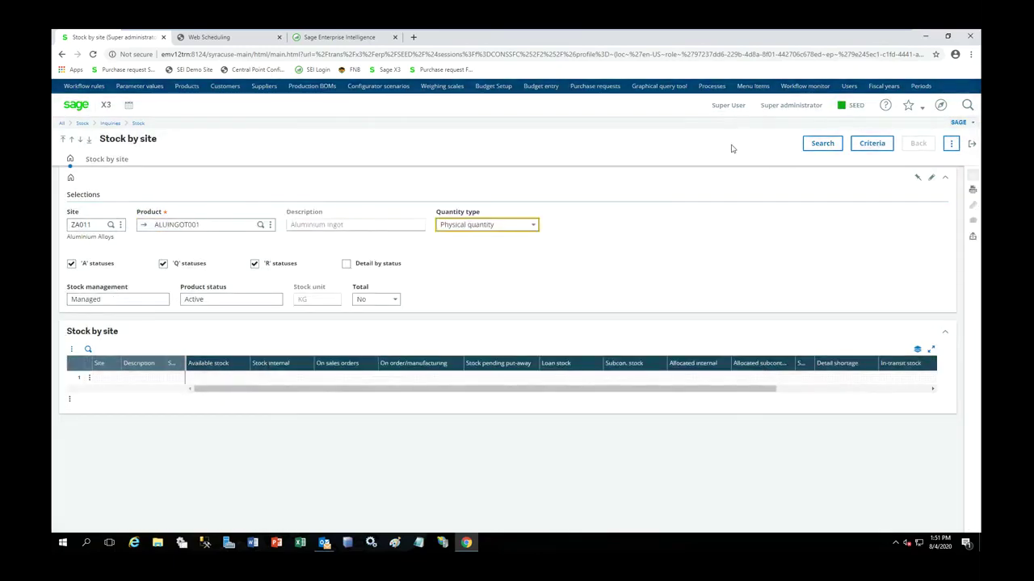
{"action": "left_click", "coordinate": [822, 143]}
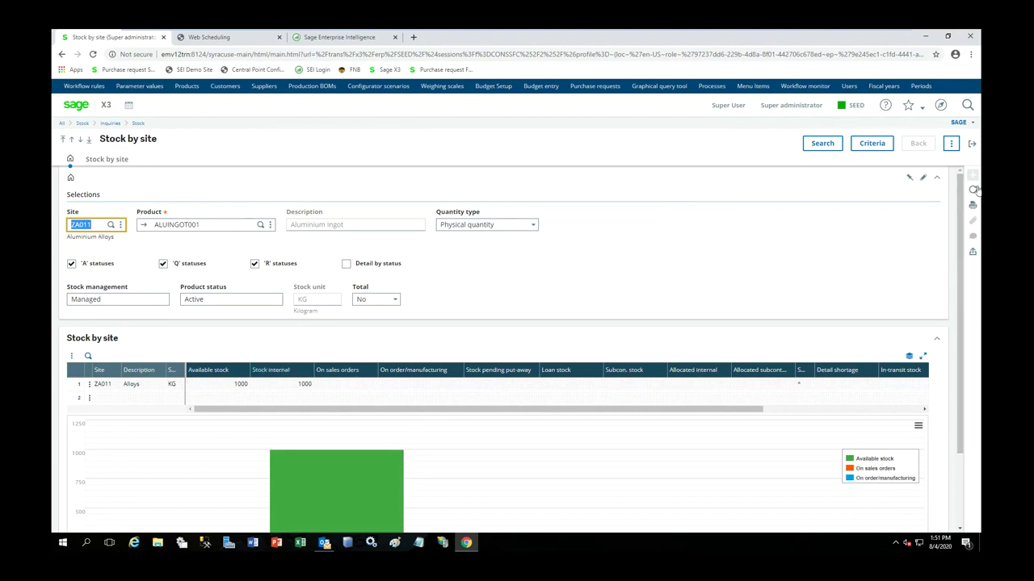
{"action": "left_click", "coordinate": [971, 144]}
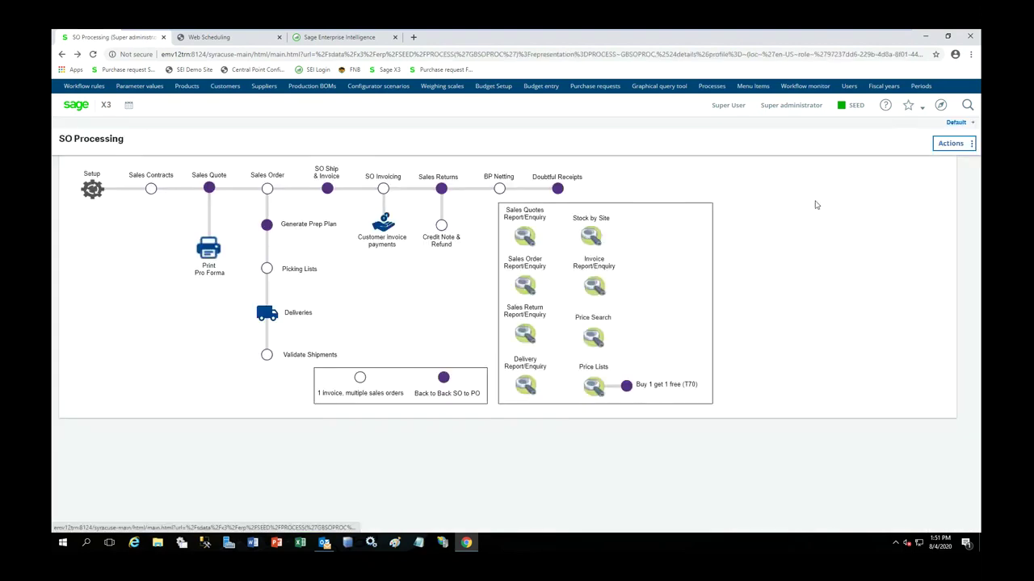
{"action": "left_click", "coordinate": [71, 105]}
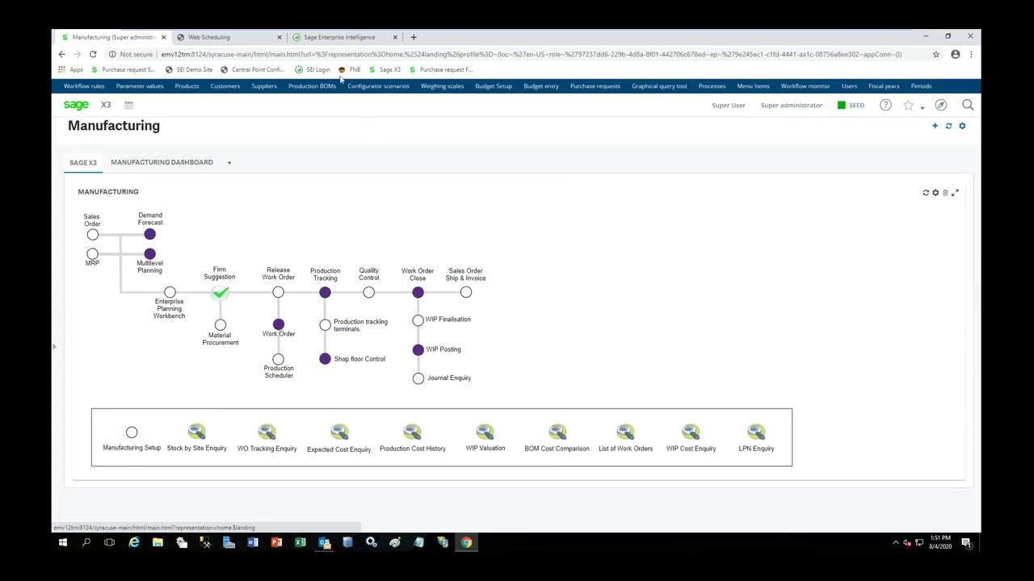
- View the Overdue Payables, Procurement, Cash Management and Accounts Receivable dashboards
{"action": "left_click", "coordinate": [343, 37]}
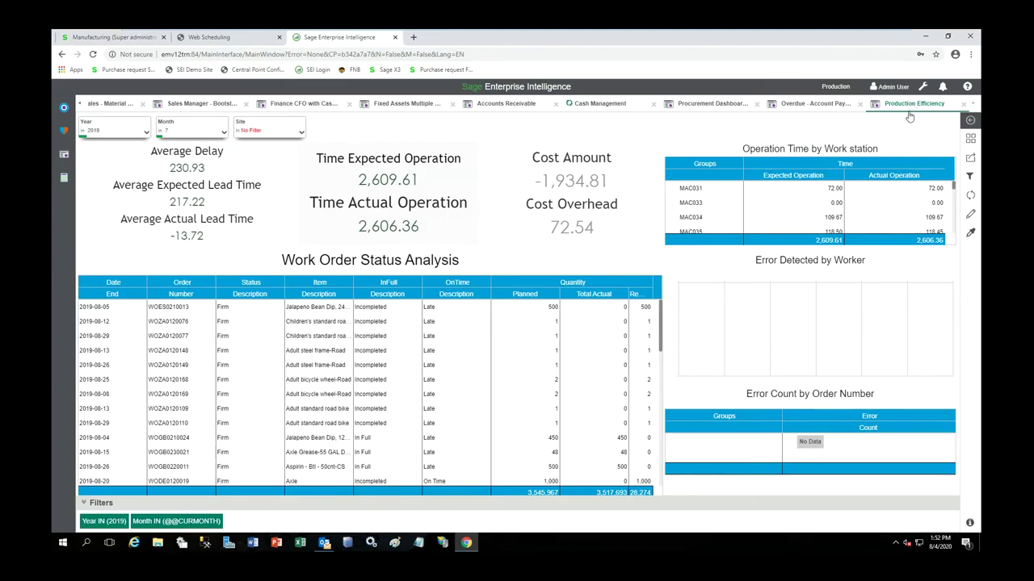
{"action": "left_click", "coordinate": [813, 108]}
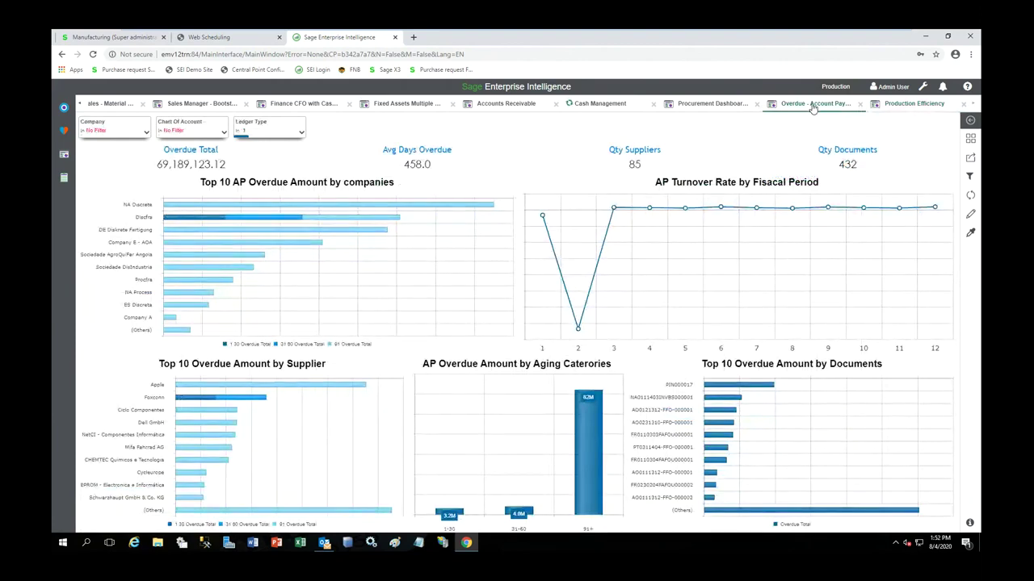
{"action": "left_click", "coordinate": [713, 108]}
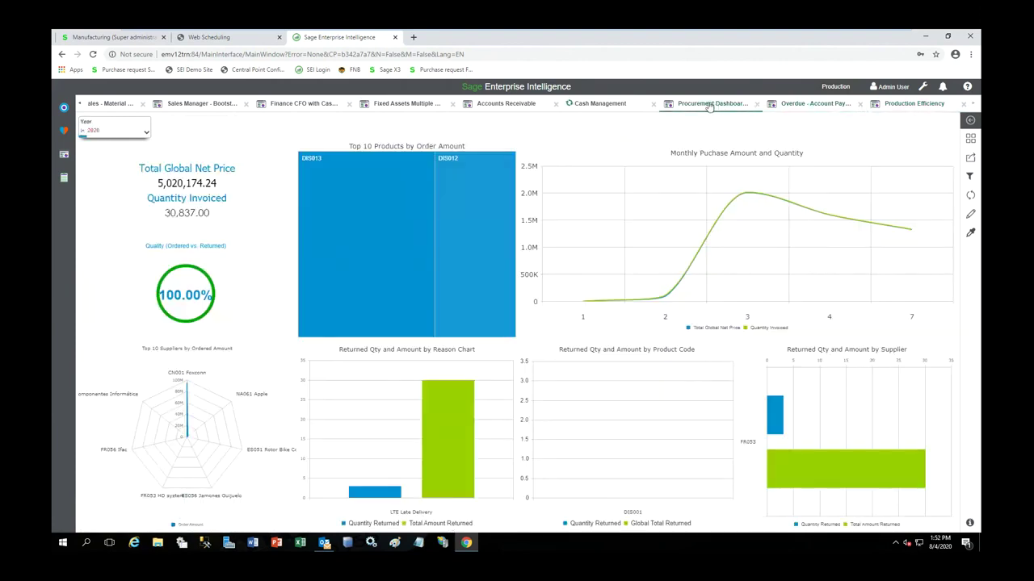
{"action": "left_click", "coordinate": [600, 109]}
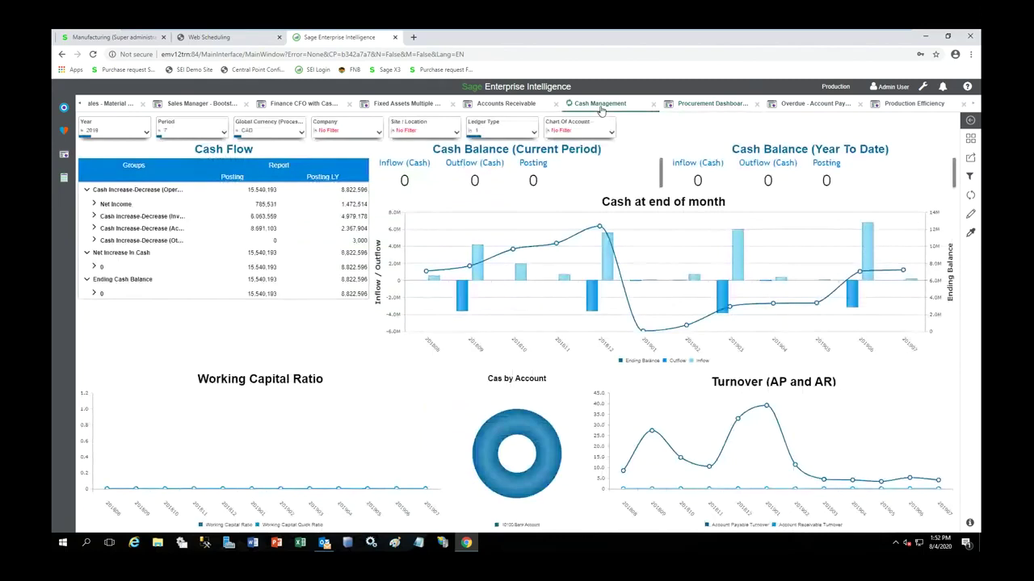
{"action": "left_click", "coordinate": [523, 109]}
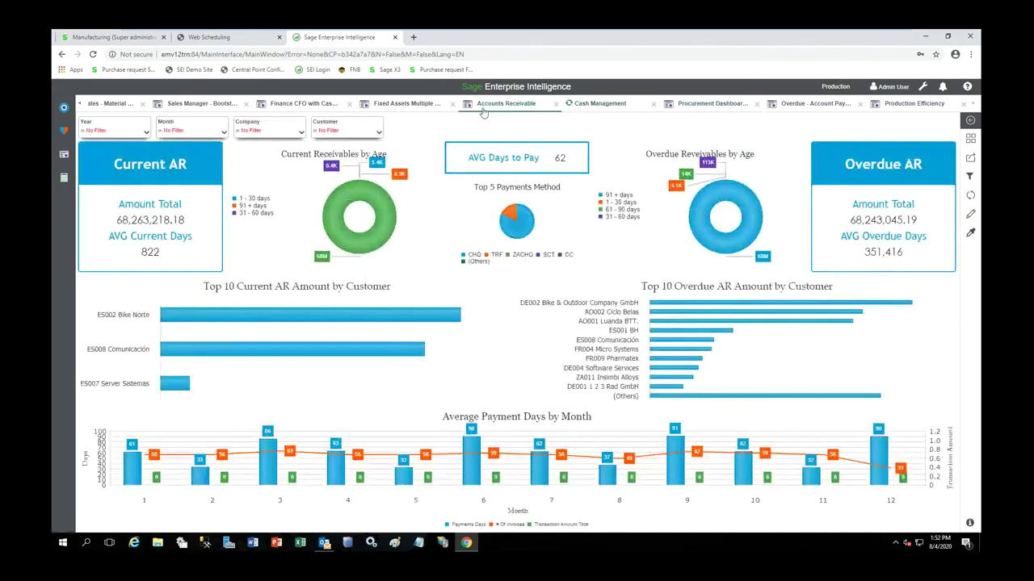
- View the Fixed Assets, Finance CFO, Sales Manager and Global Sales dashboards, then return to Sage X3
{"action": "left_click", "coordinate": [401, 107]}
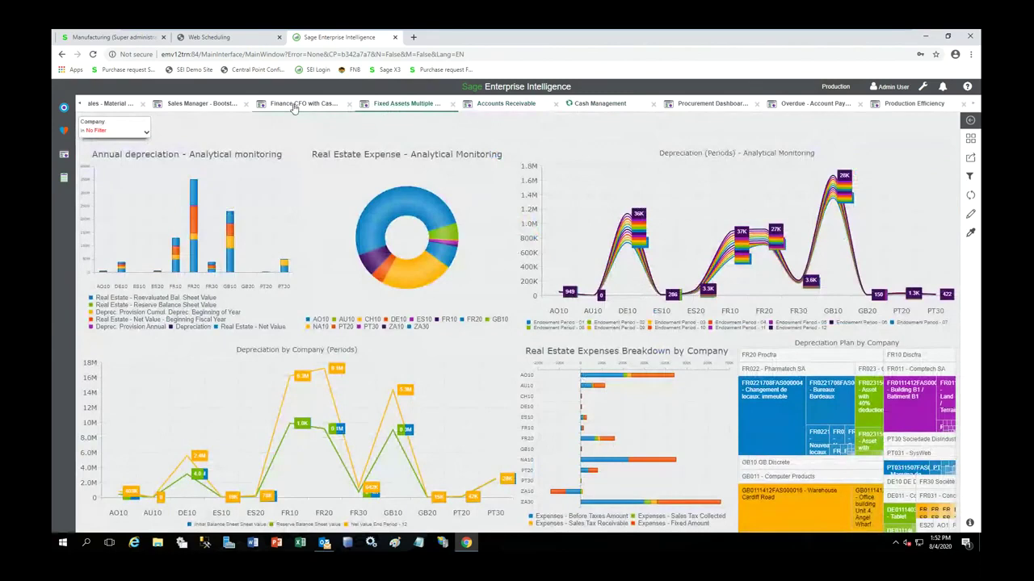
{"action": "left_click", "coordinate": [295, 107]}
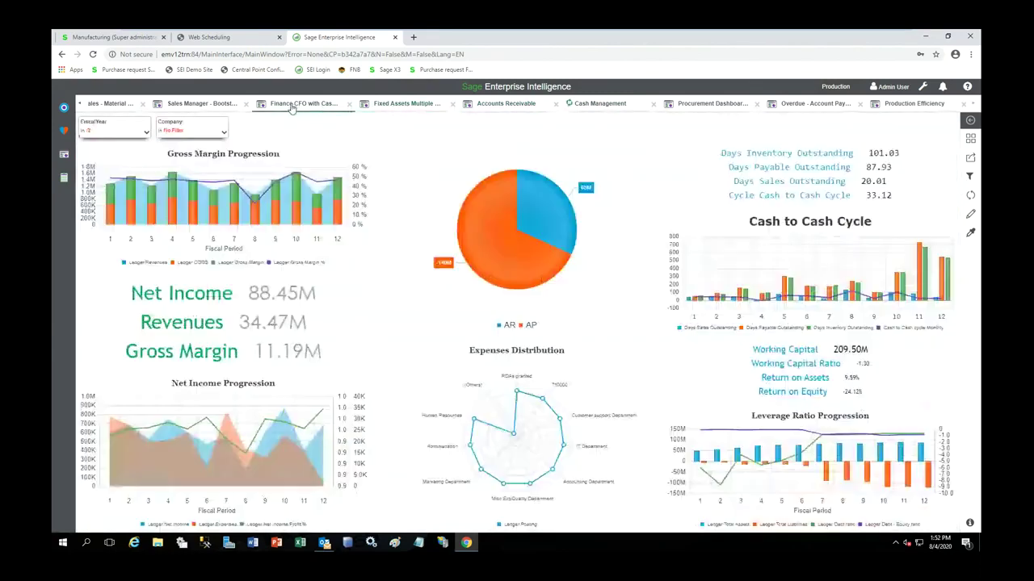
{"action": "left_click", "coordinate": [210, 108]}
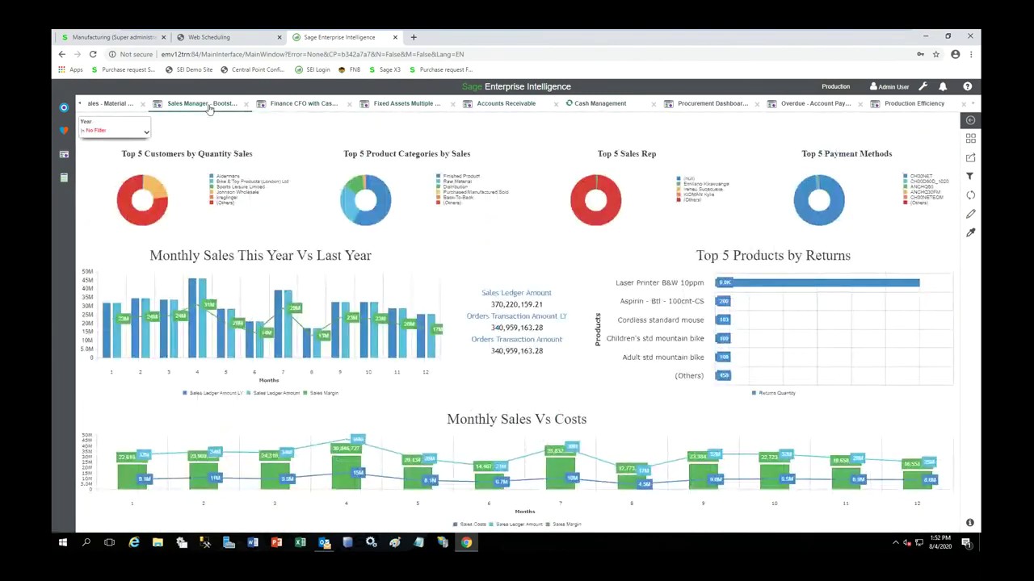
{"action": "left_click", "coordinate": [109, 106]}
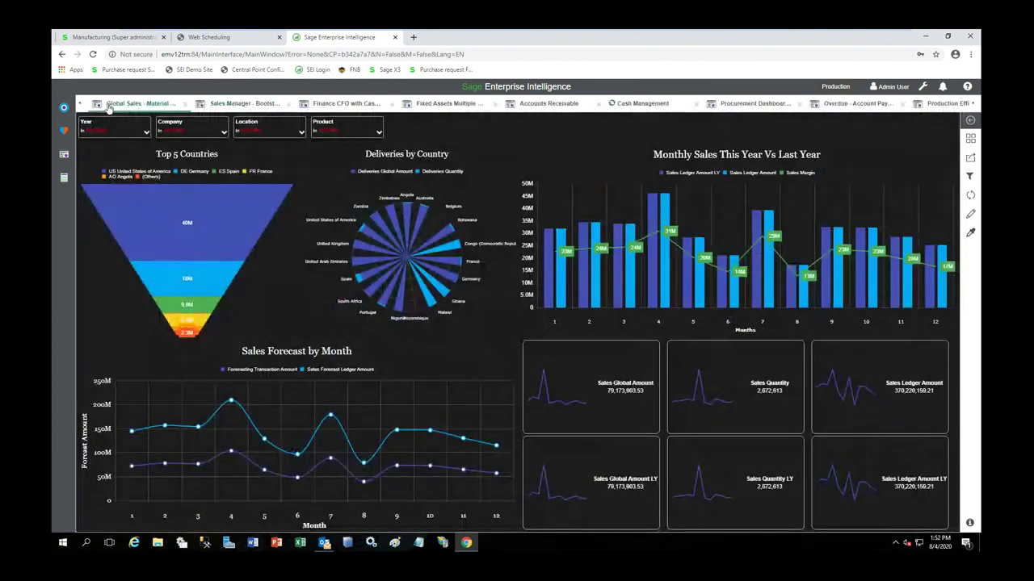
{"action": "left_click", "coordinate": [100, 37]}
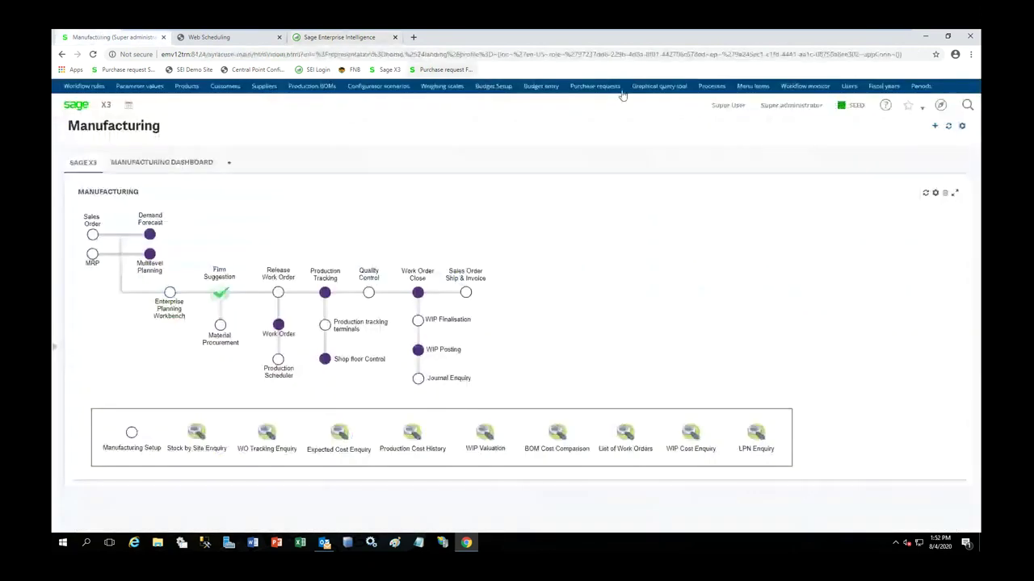
- Open the navigation menu and browse the Sales module's function list
{"action": "left_click", "coordinate": [940, 105]}
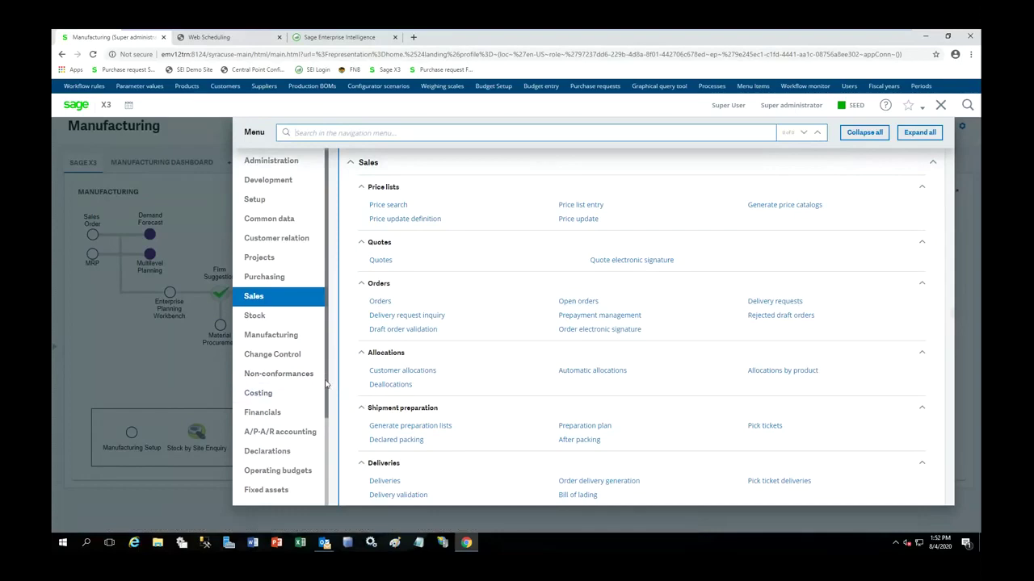
{"action": "scroll", "coordinate": [320, 436], "scroll_direction": "down", "scroll_amount": 3}
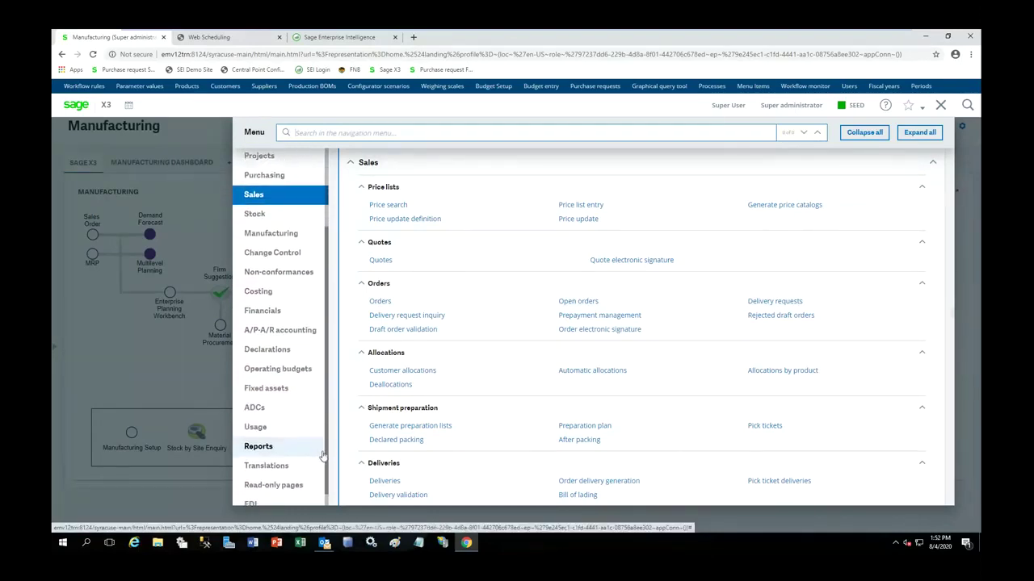
{"action": "scroll", "coordinate": [323, 420], "scroll_direction": "up", "scroll_amount": 3}
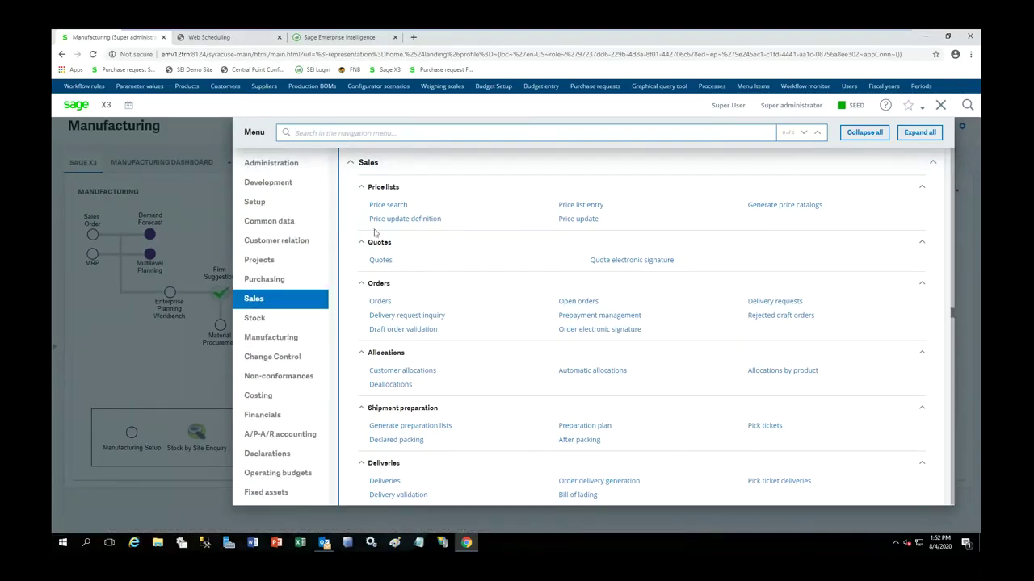